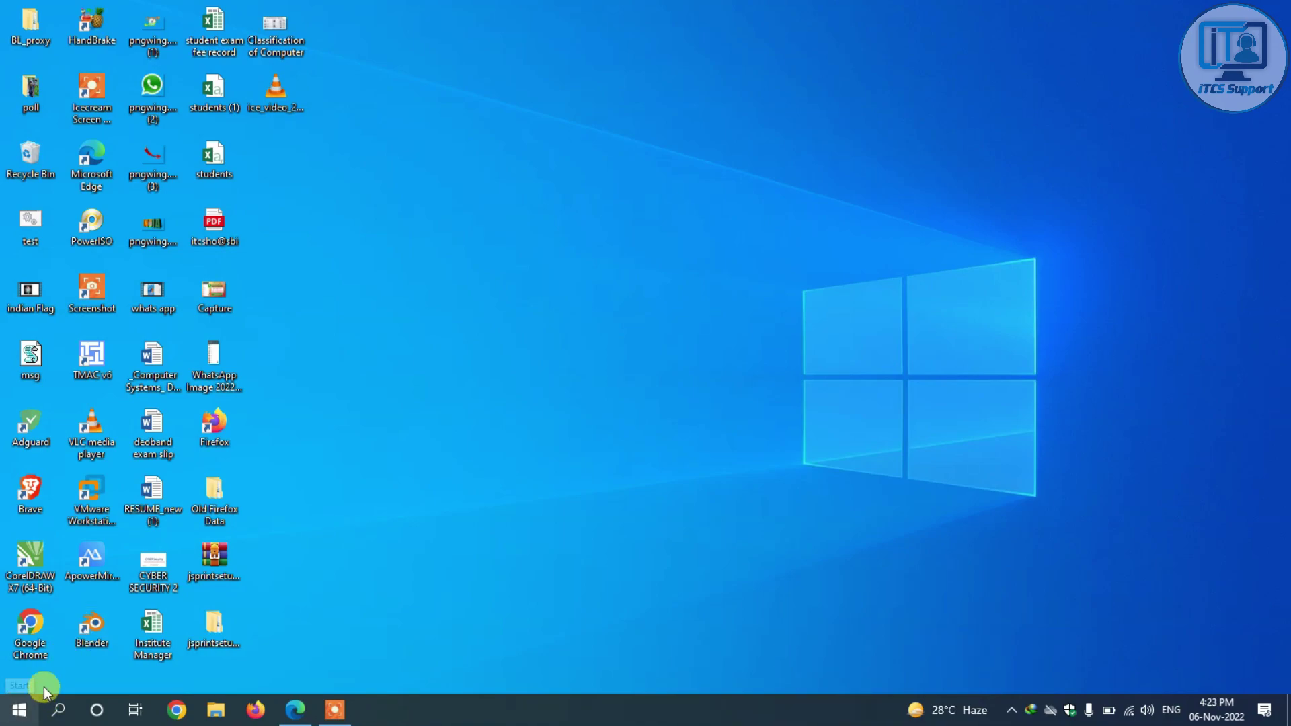
- Open Excel and create a blank workbook
left_click(20, 709)
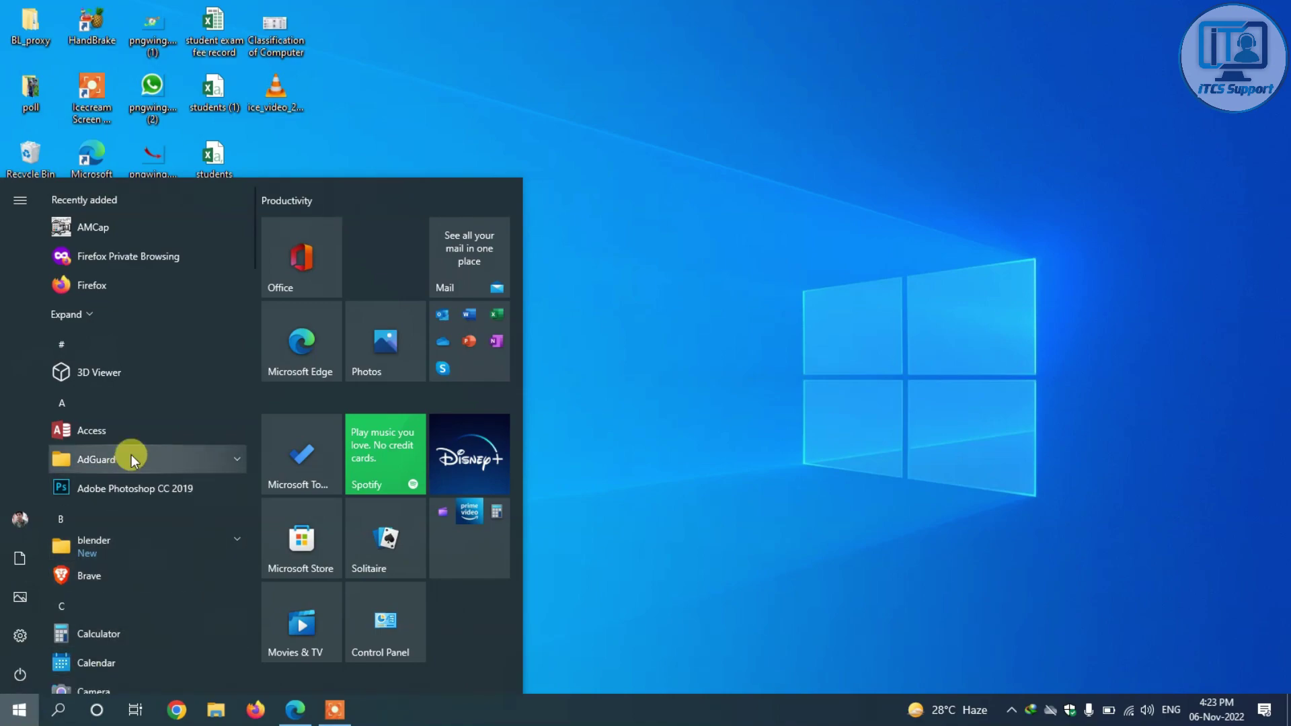
type("EX")
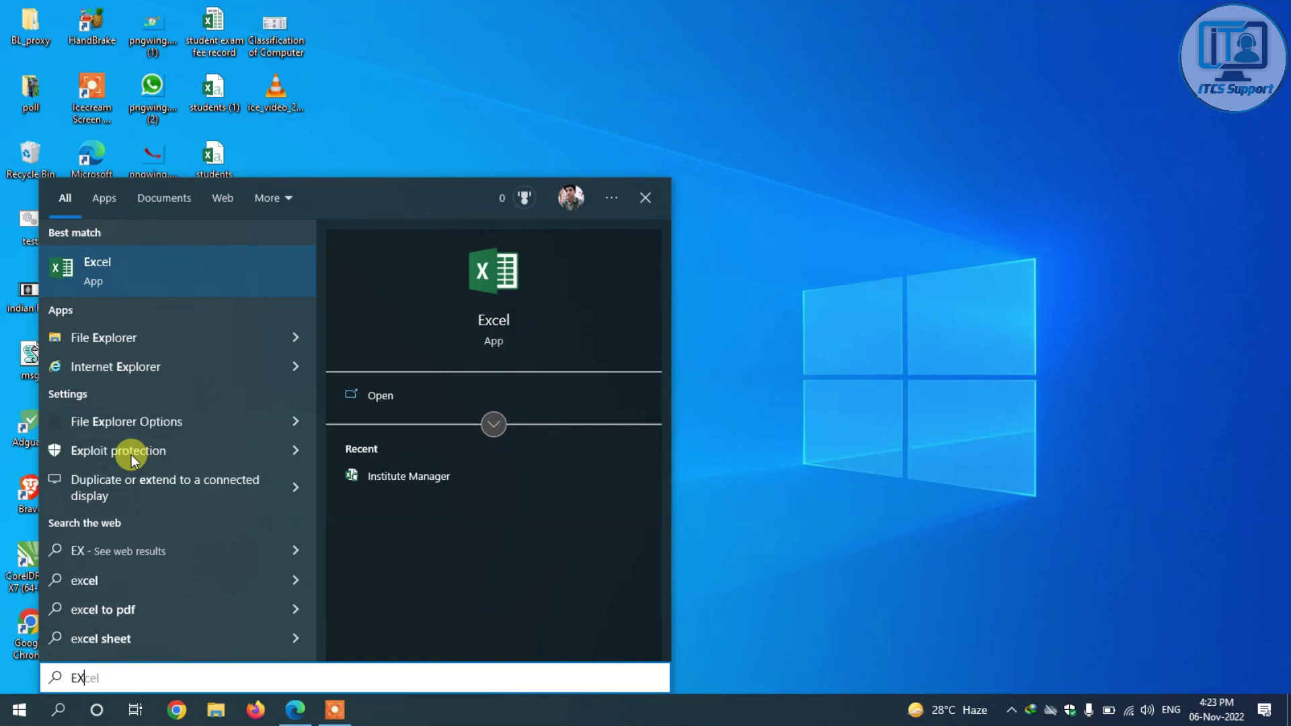
type("CEL")
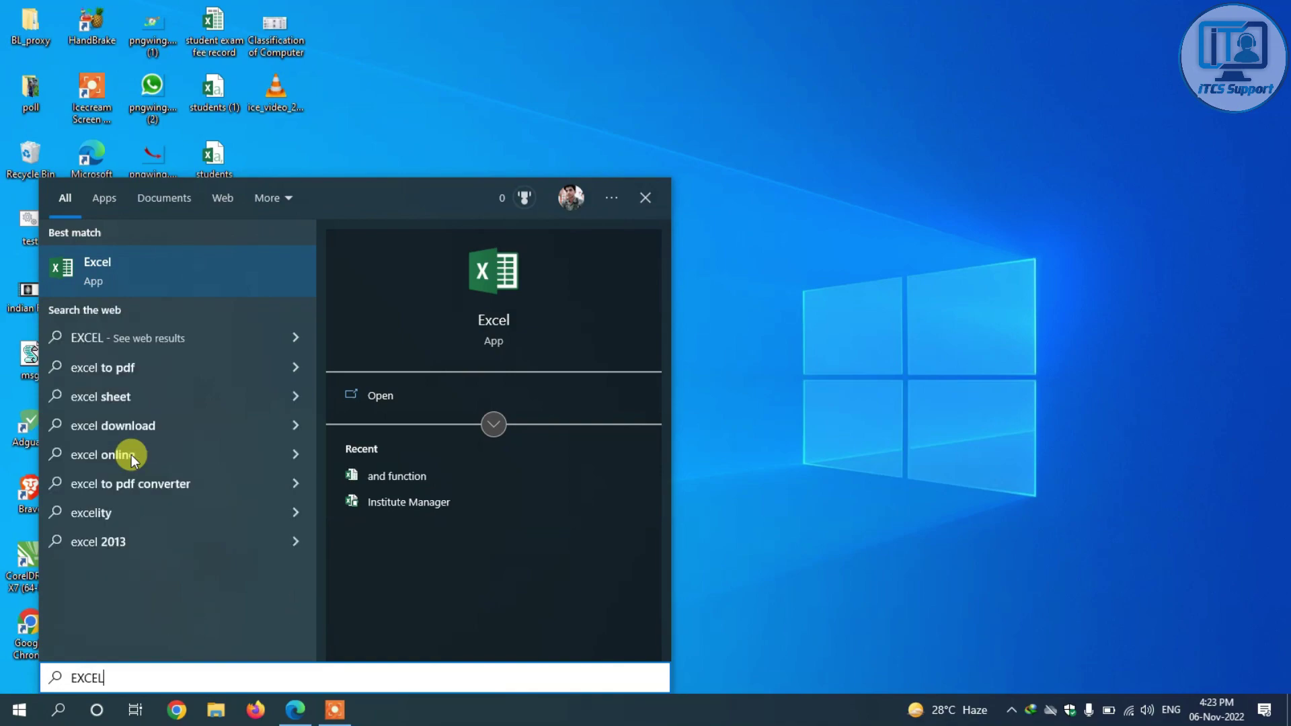
left_click(107, 276)
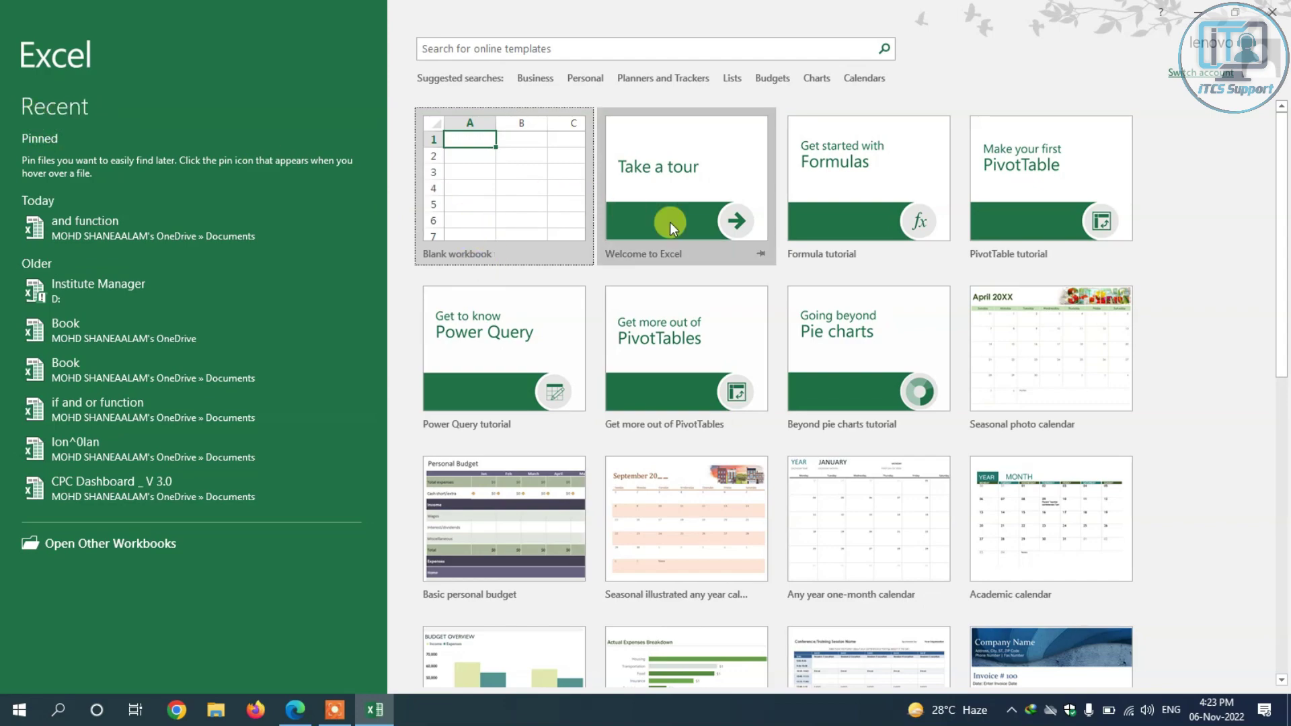
scroll(739, 437, "down", 2)
scroll(761, 454, "up", 2)
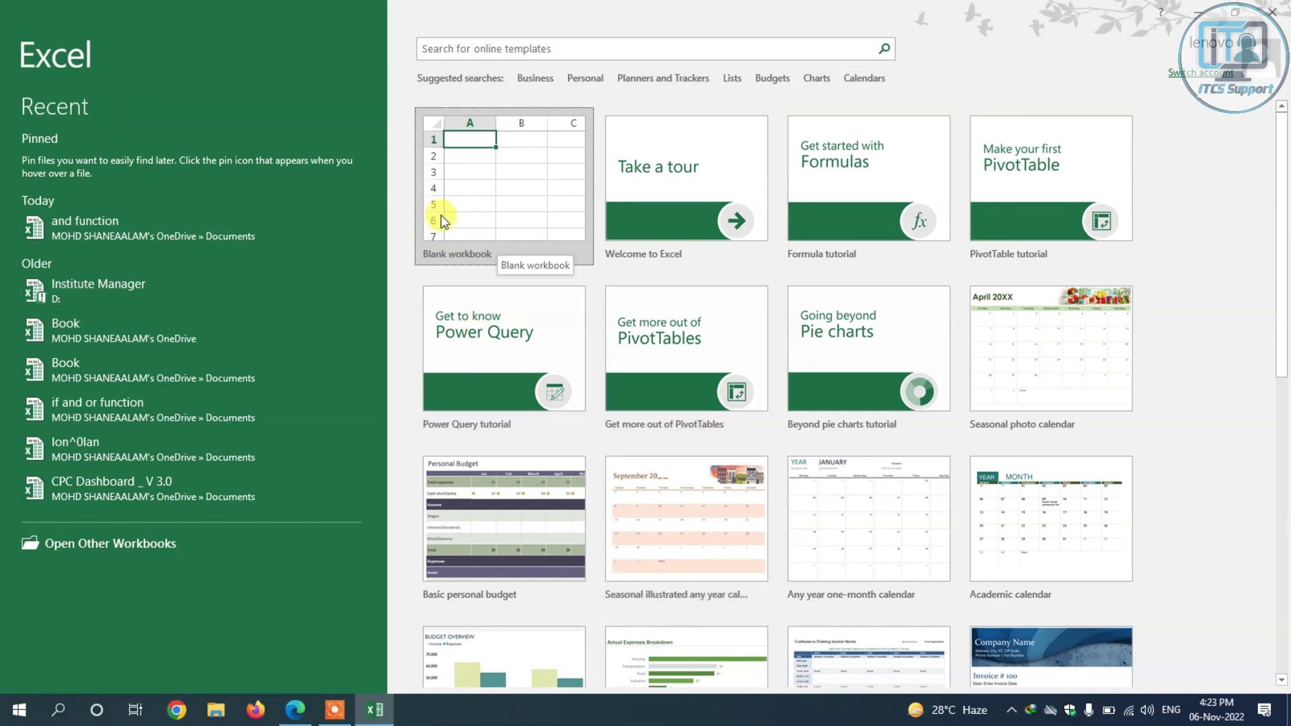
left_click(490, 223)
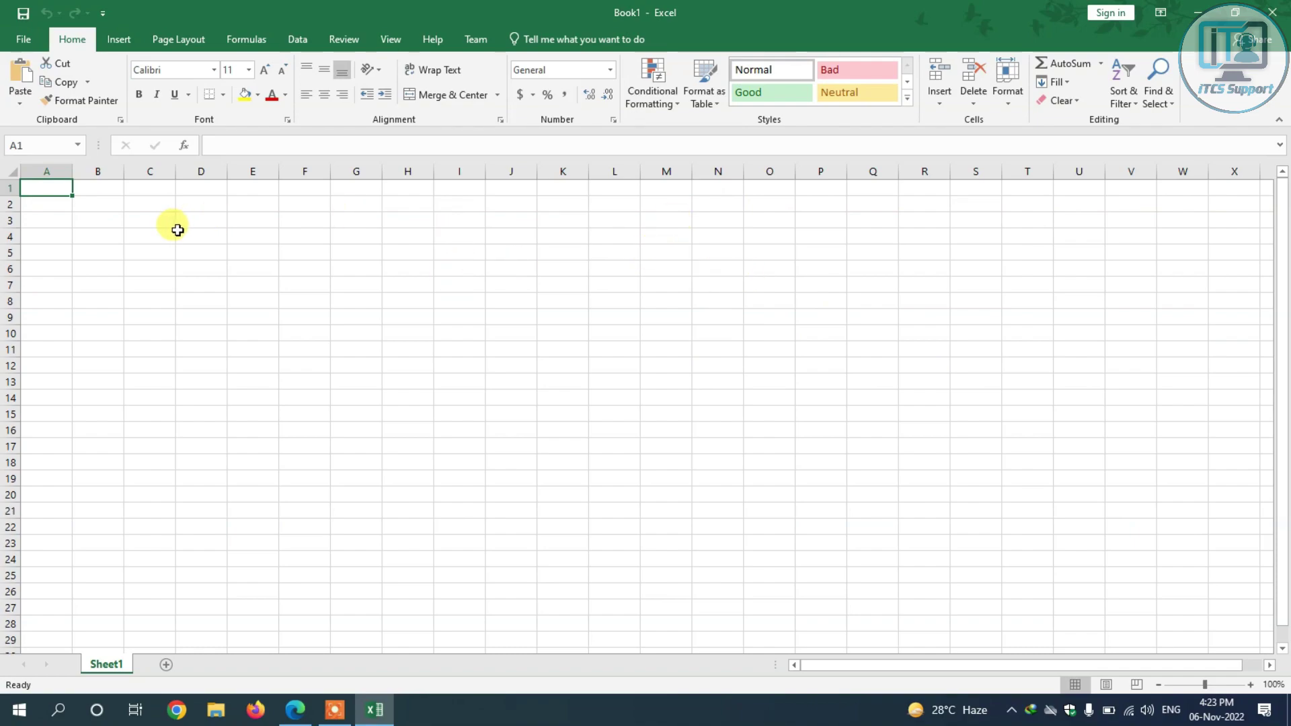
- Look through the Insert, Page Layout, Formulas, Data and Review command groups, returning to the Home commands
left_click(123, 43)
left_click(93, 38)
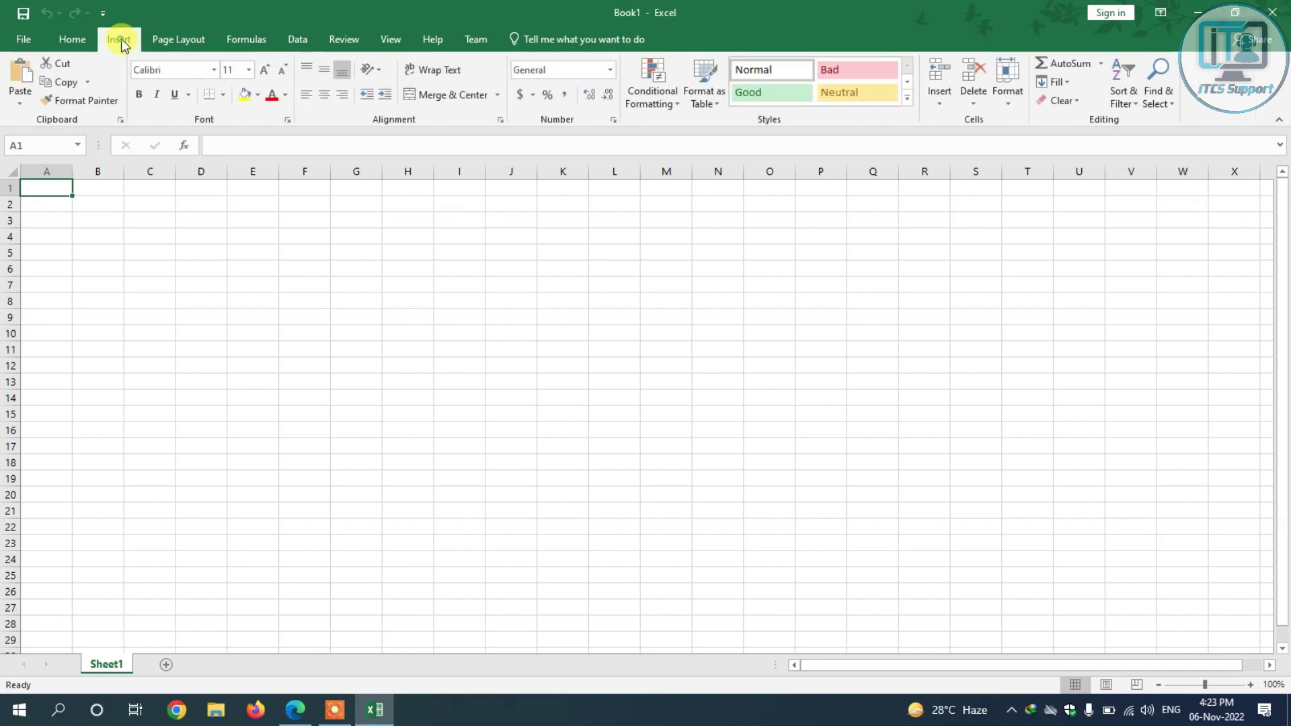
left_click(117, 39)
left_click(171, 37)
left_click(232, 37)
left_click(296, 37)
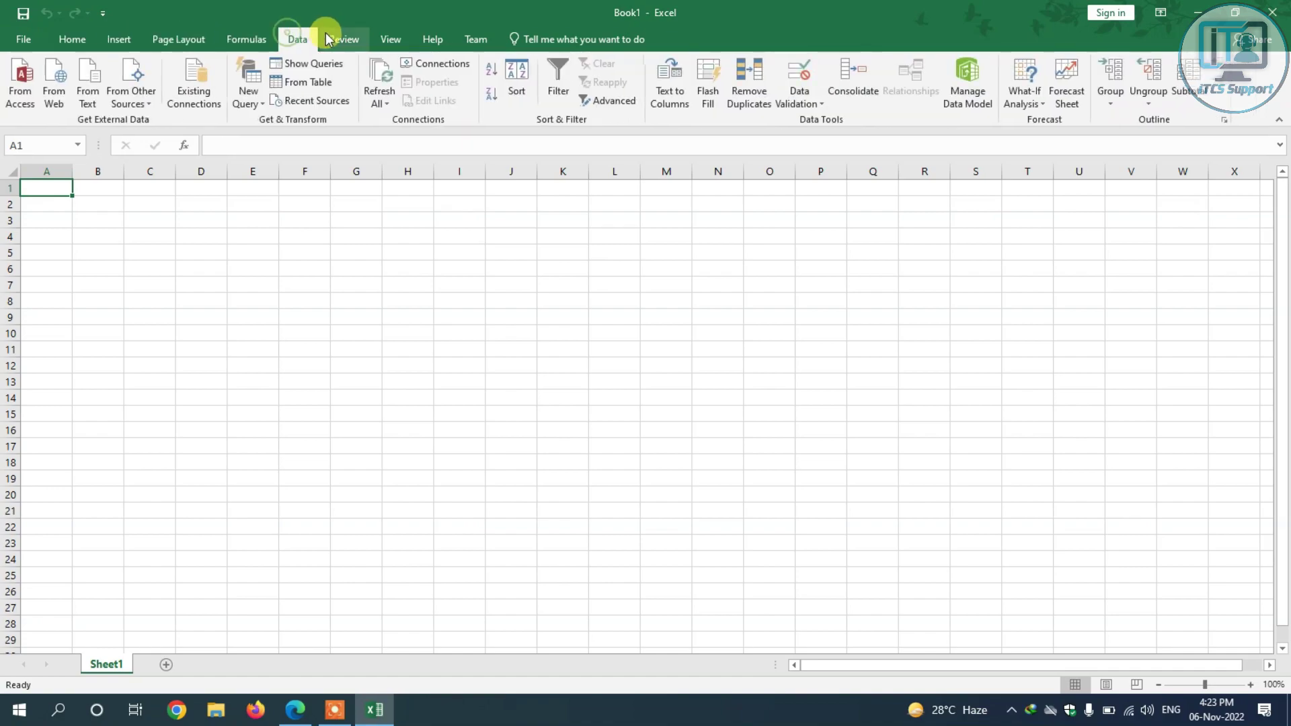
left_click(325, 34)
left_click(86, 43)
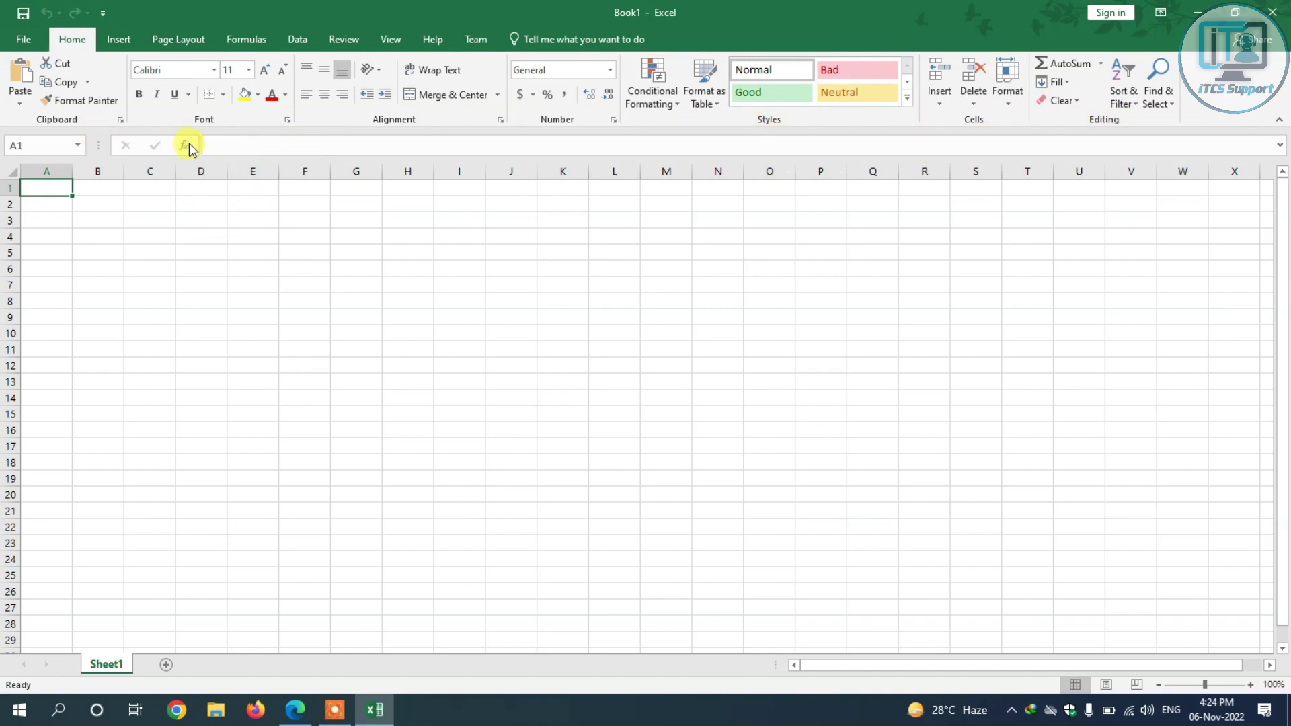
- Examine the formula bar and how the cell address changes by selecting various cells across the sheet, ending at C5
left_click(226, 143)
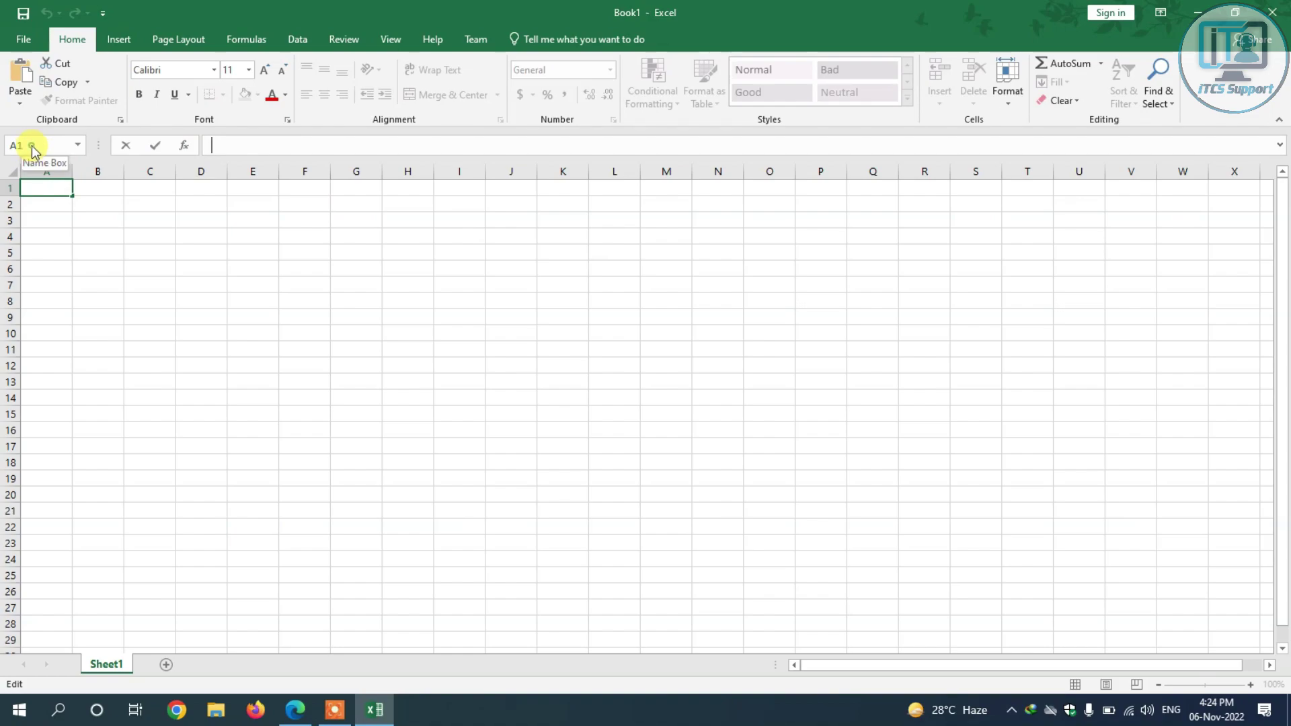
left_click(259, 234)
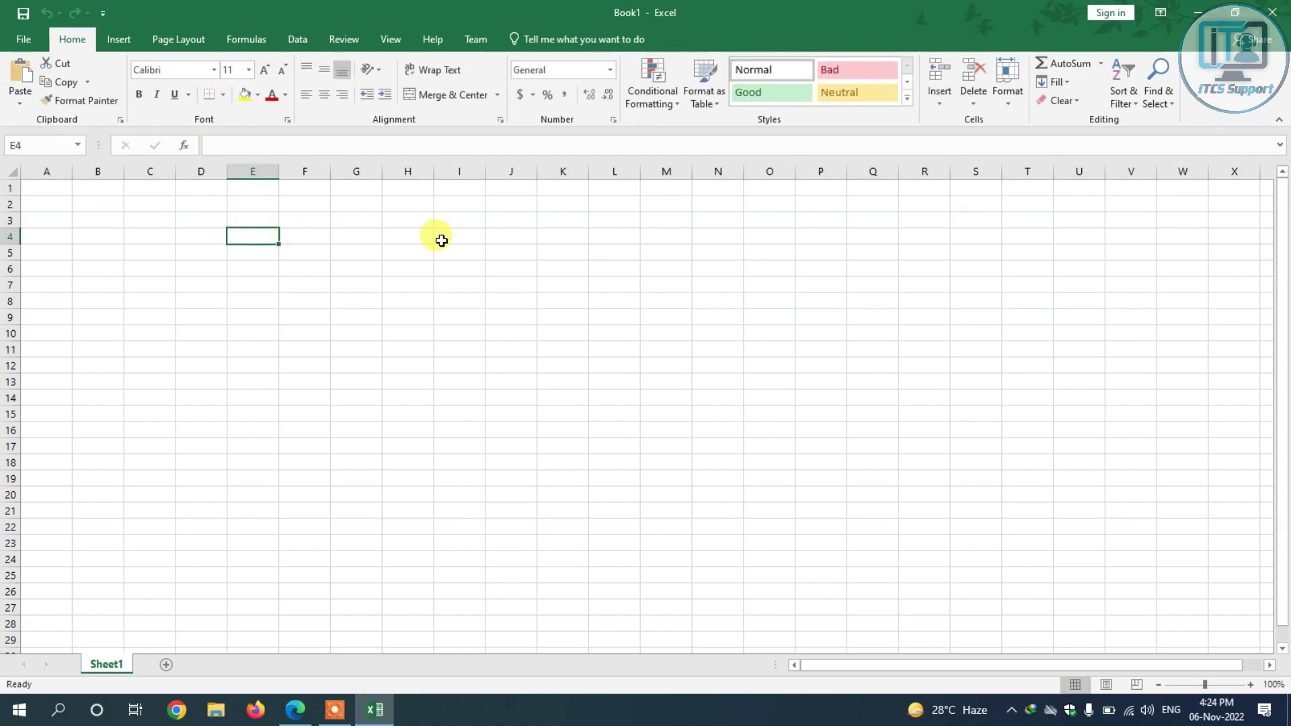
left_click(437, 239)
left_click(415, 333)
left_click(301, 346)
left_click(263, 283)
left_click(318, 264)
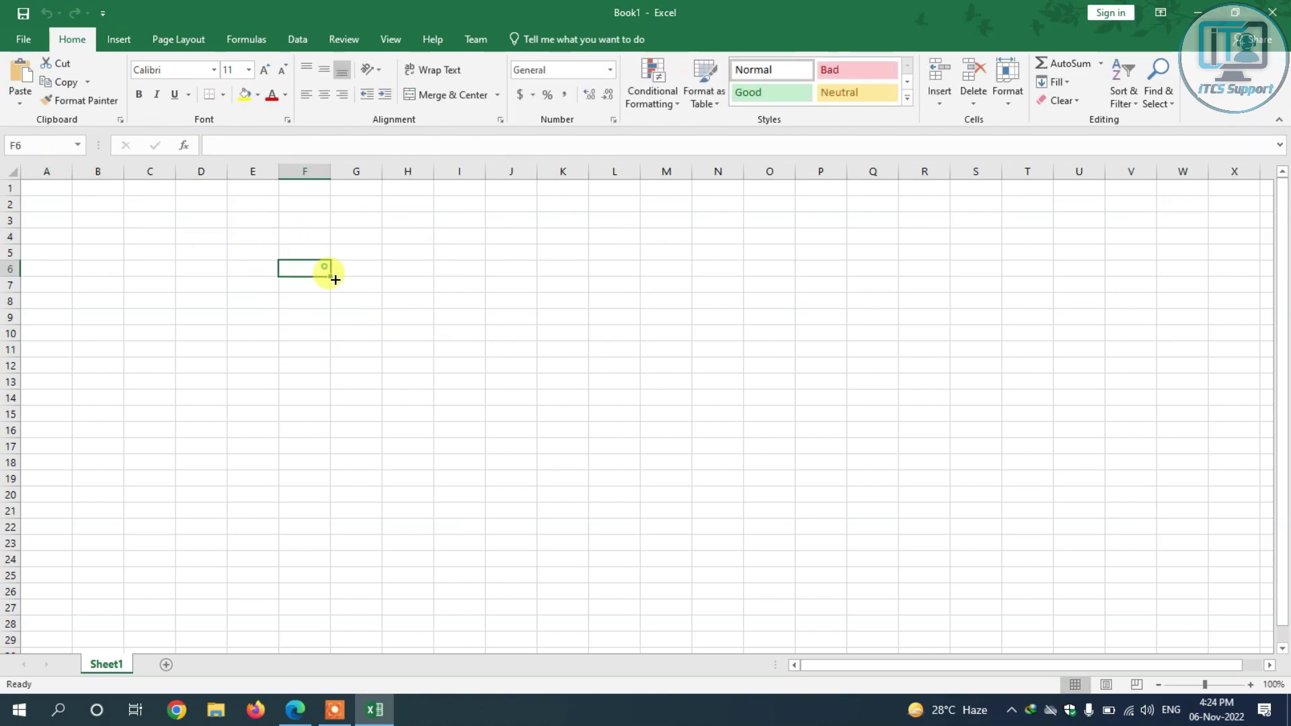
left_click(369, 335)
left_click(299, 346)
left_click(242, 274)
left_click(310, 288)
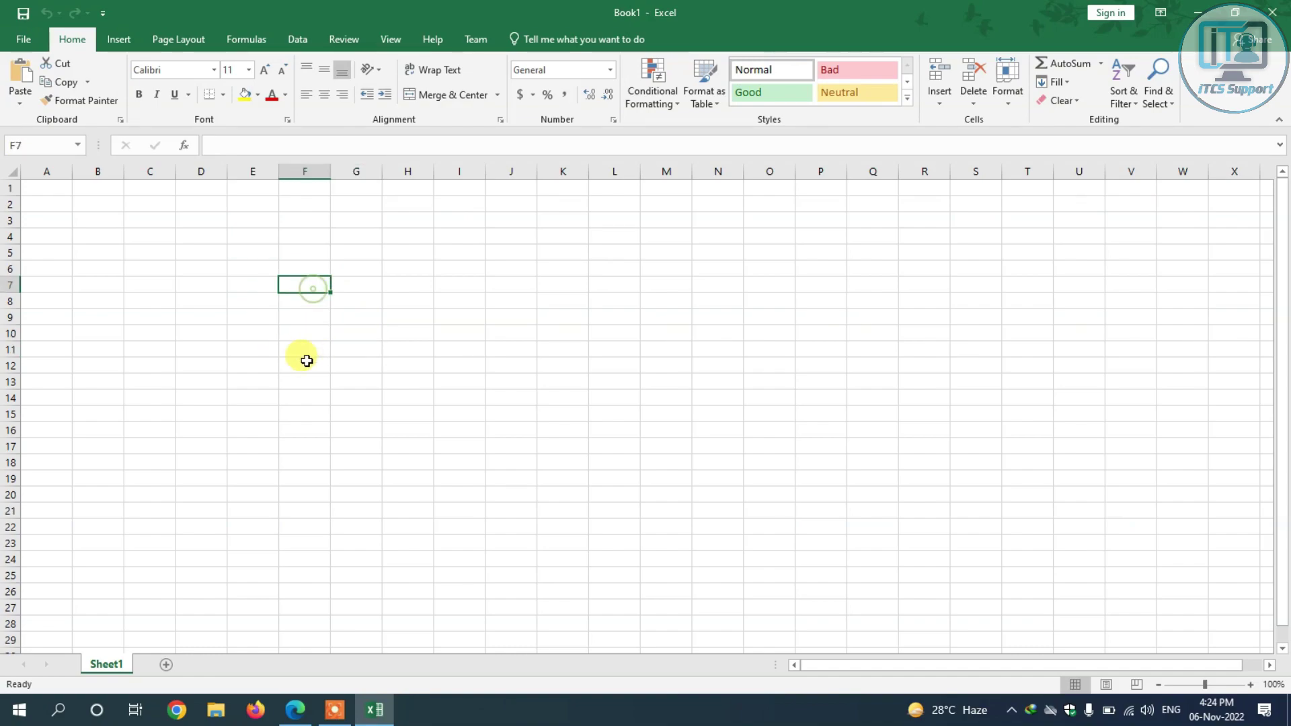
left_click(302, 361)
left_click(236, 268)
left_click(152, 266)
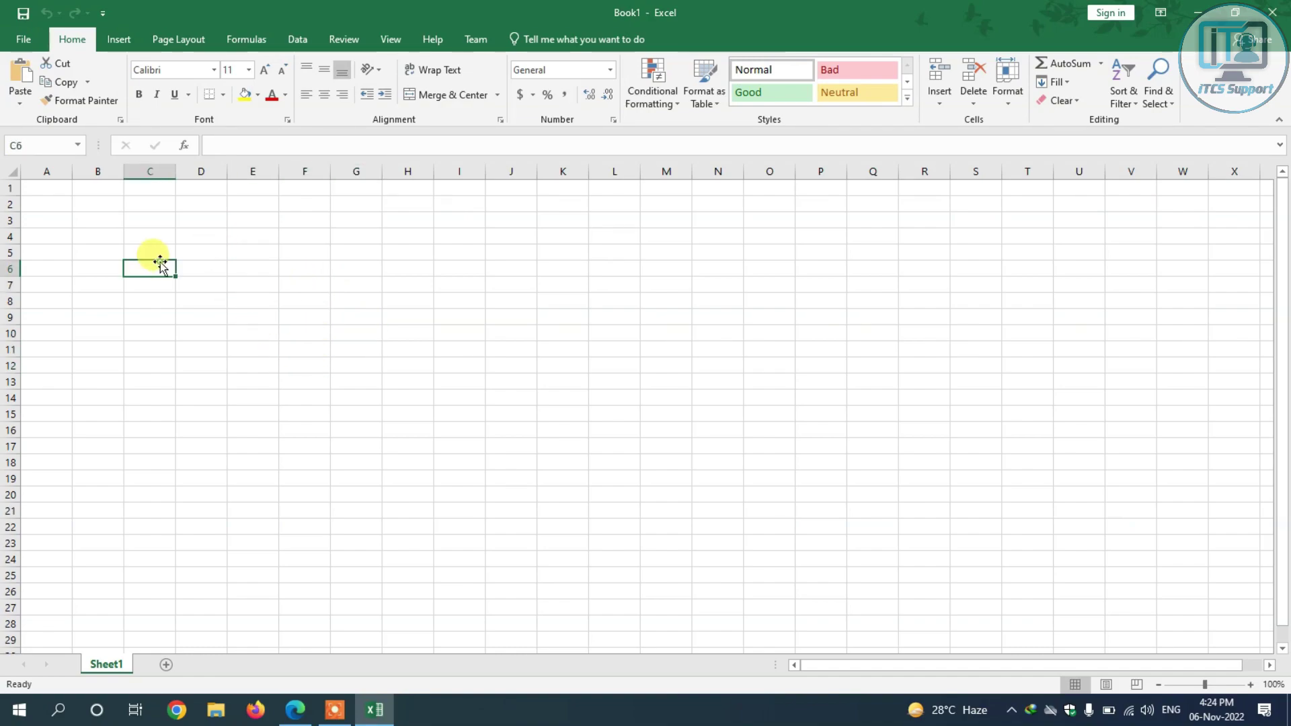
left_click(231, 285)
left_click(272, 253)
left_click(317, 330)
left_click(189, 316)
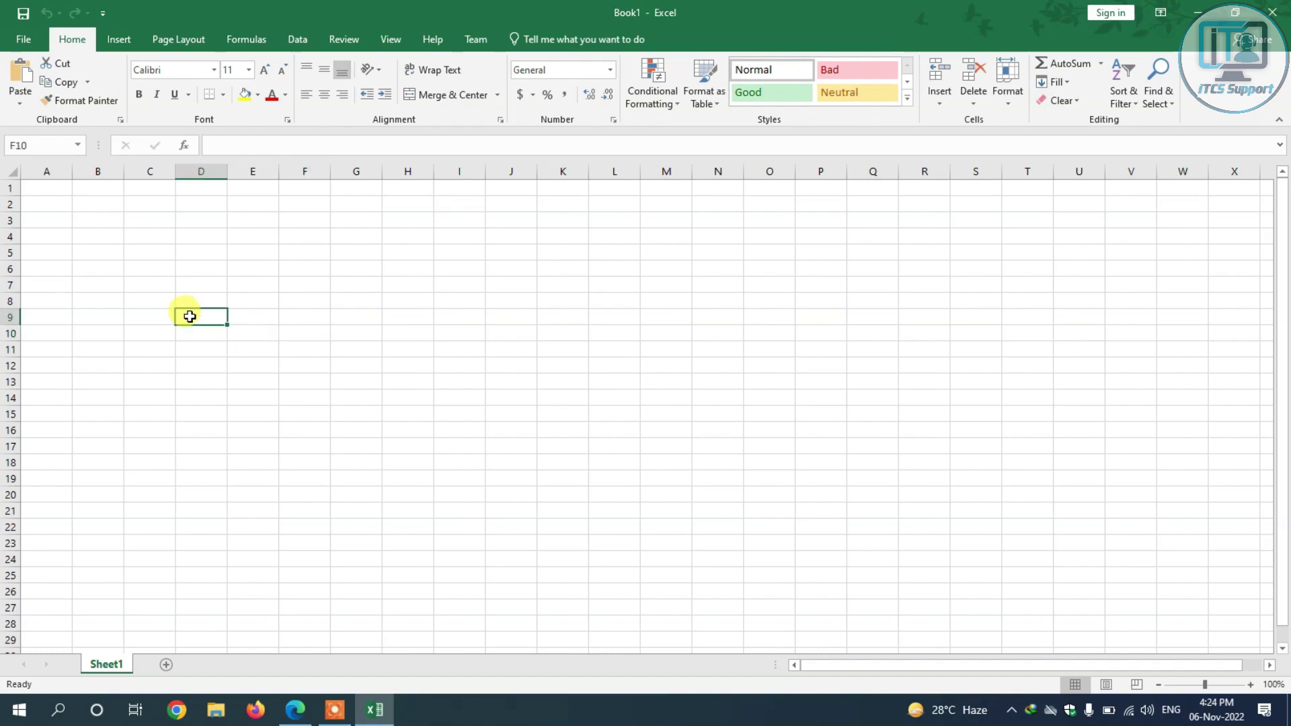
left_click(148, 250)
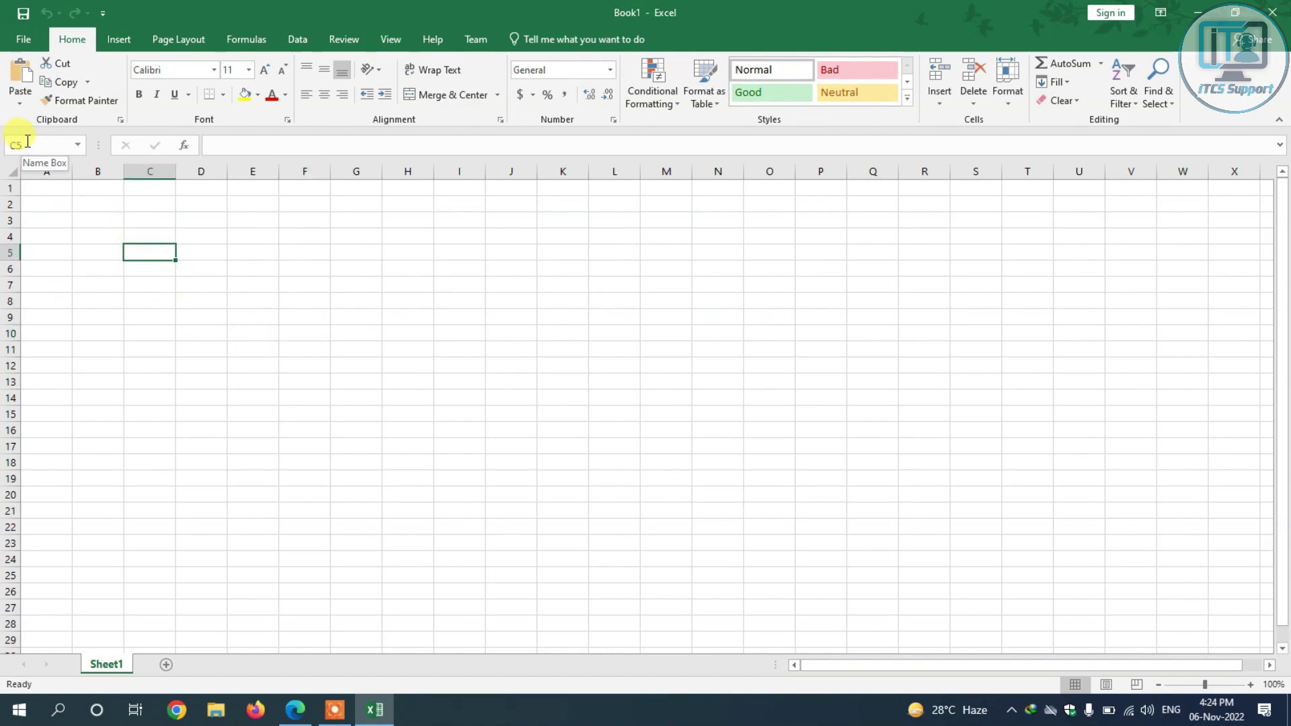
left_click(402, 255)
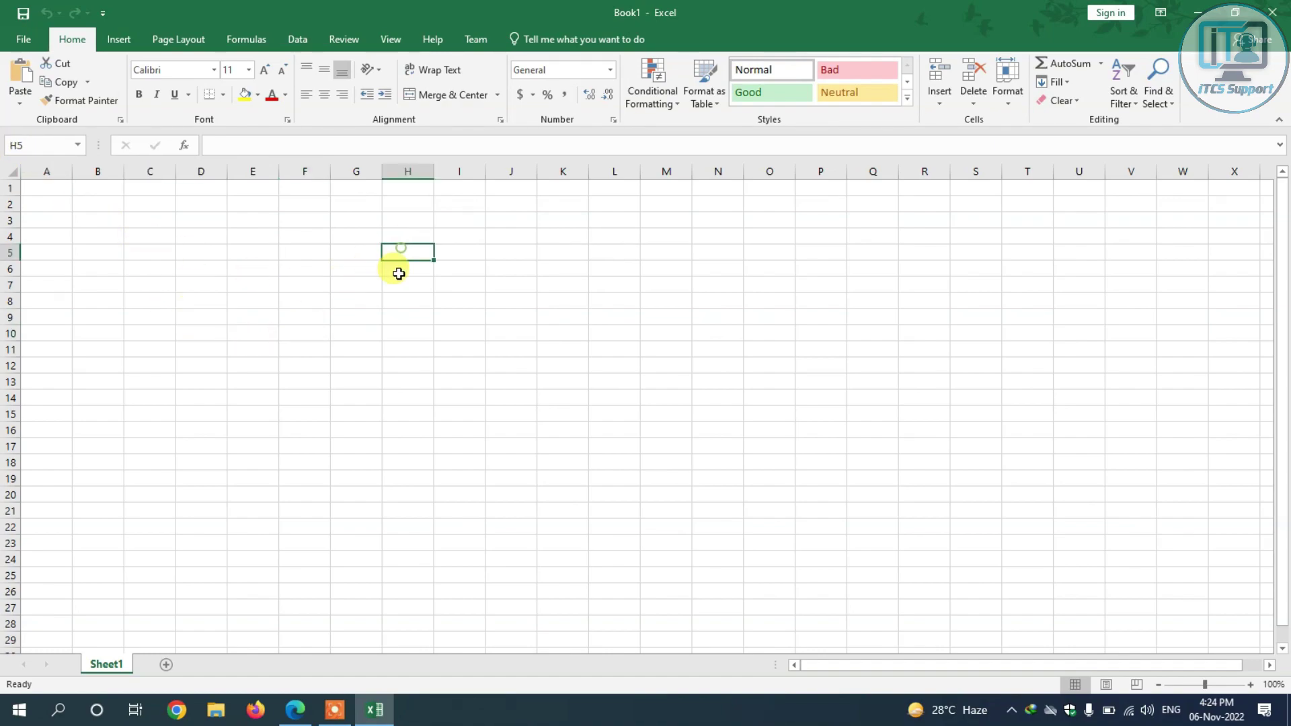
left_click(356, 344)
left_click(260, 281)
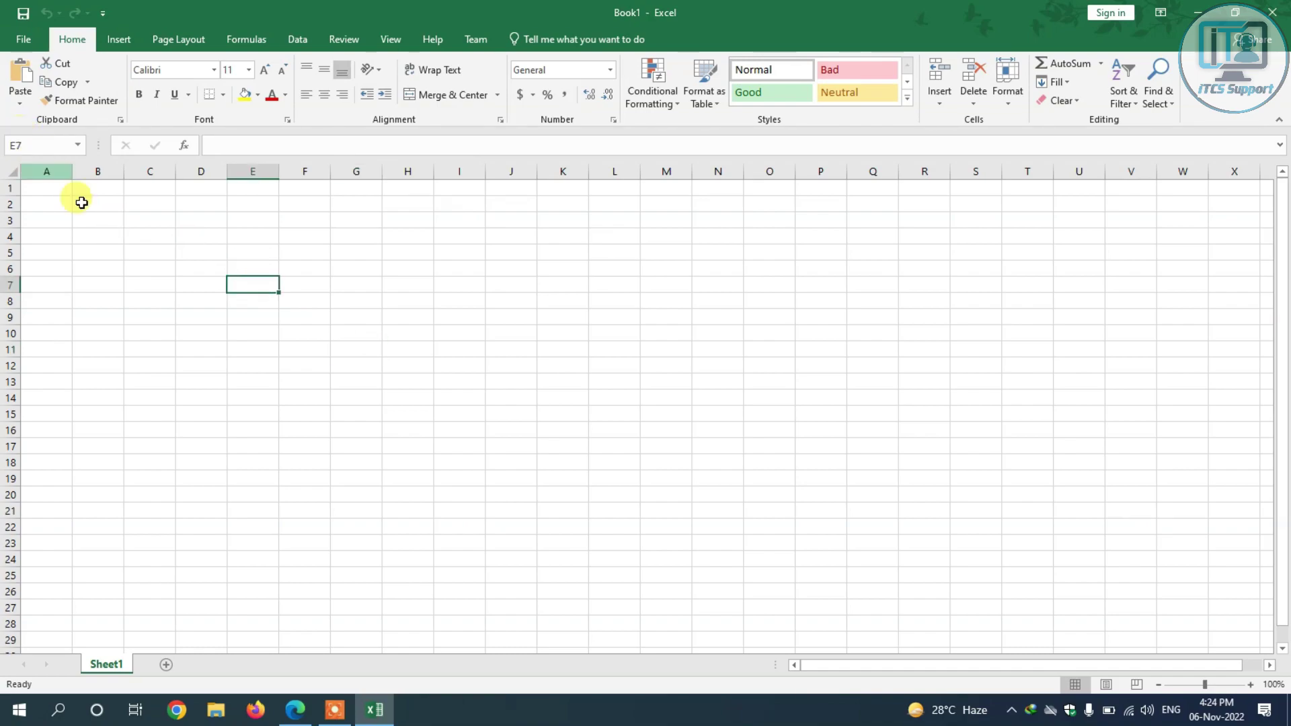
left_click(165, 249)
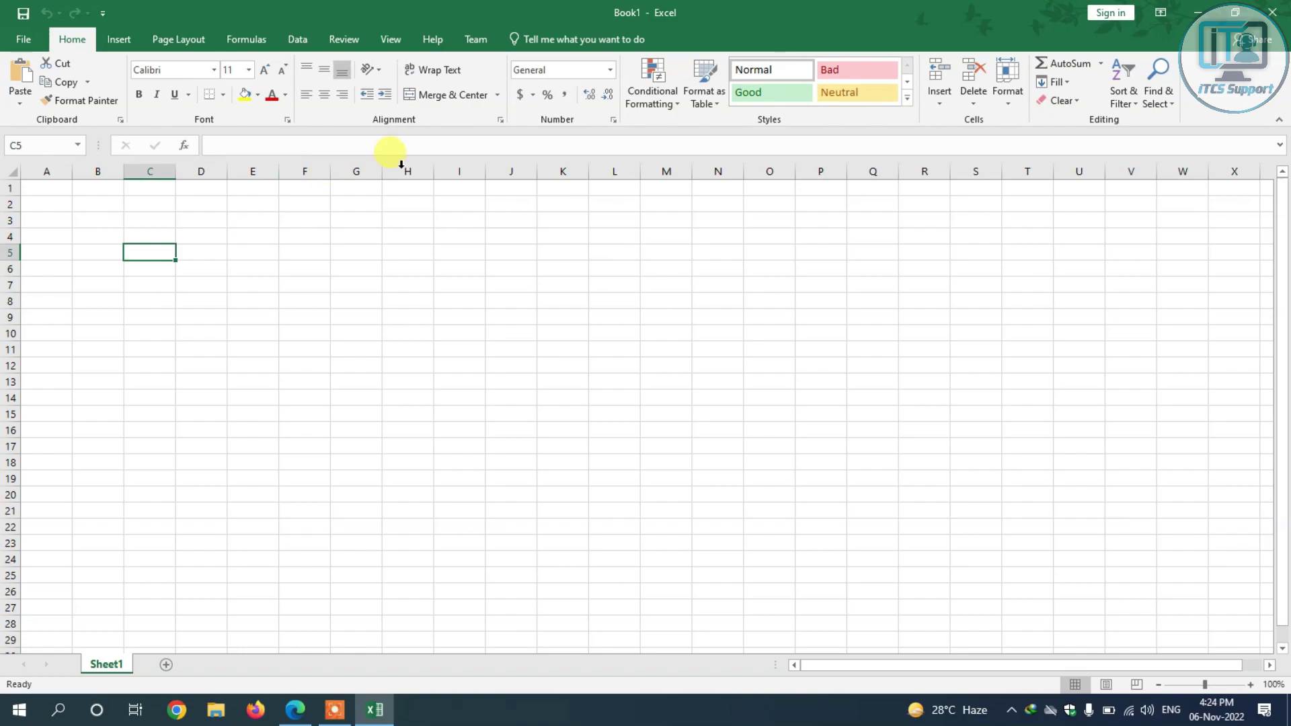
- Select the whole of columns O and B in turn to examine how columns are identified
left_click(775, 168)
left_click(105, 170)
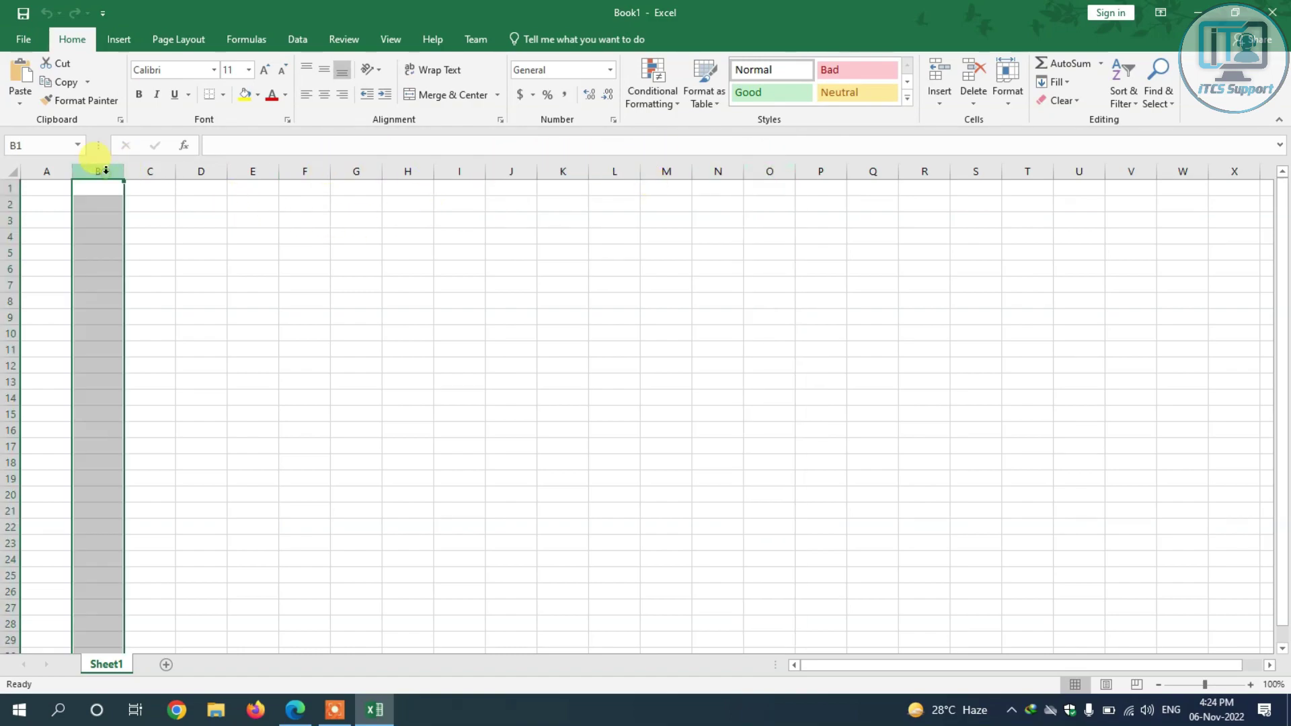
left_click(153, 221)
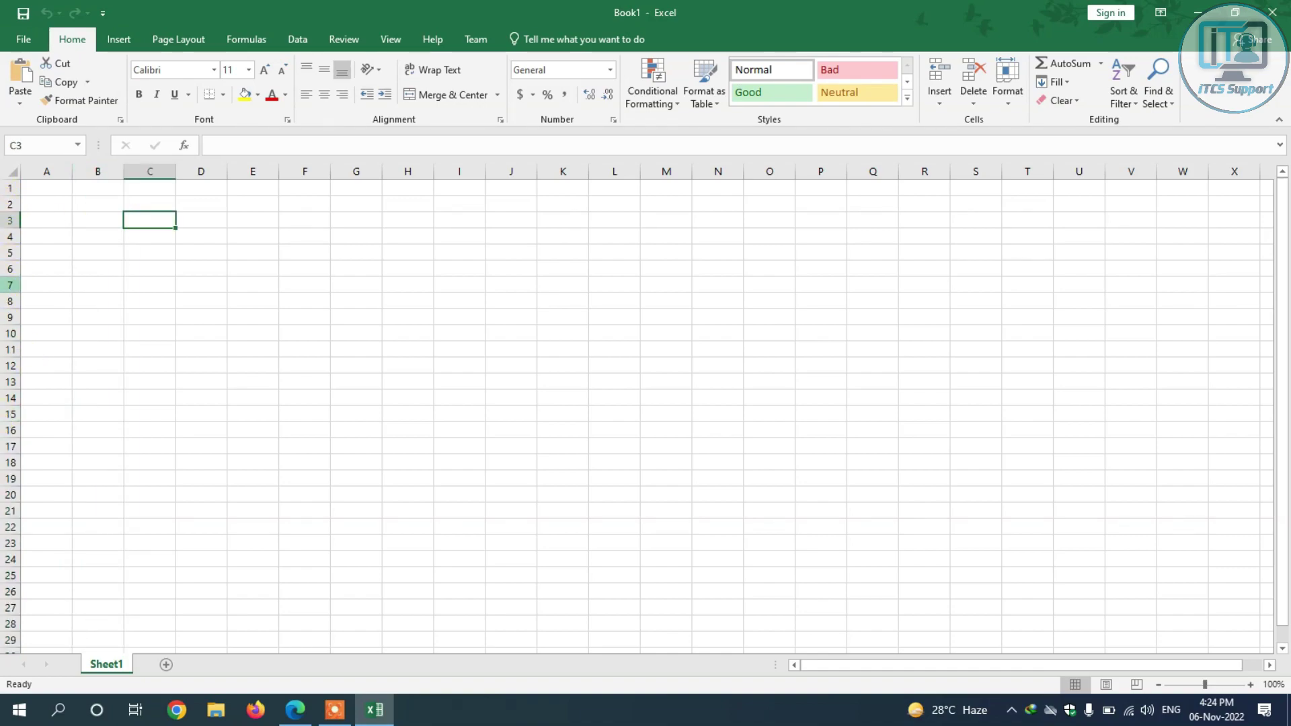
- Select entire rows 7, 1 and 2 in turn to examine how rows are identified
left_click(10, 285)
left_click(10, 189)
left_click(8, 211)
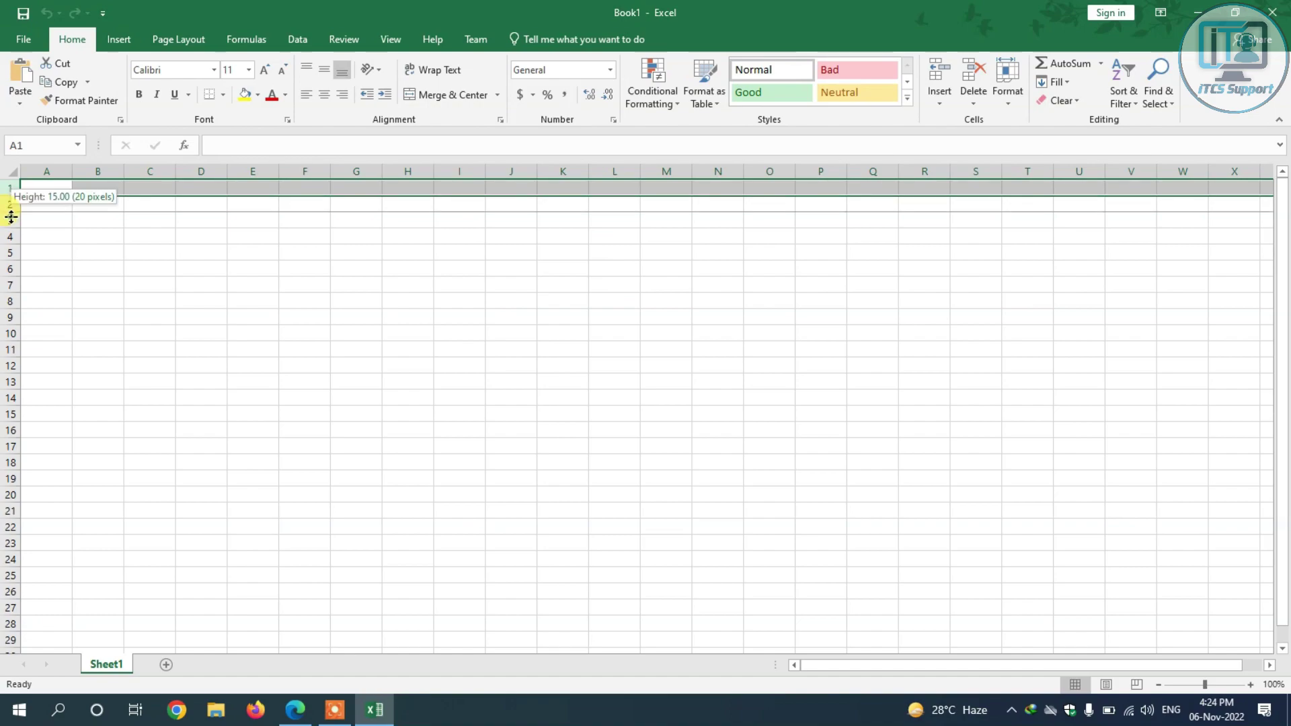
left_click(255, 253)
left_click(10, 204)
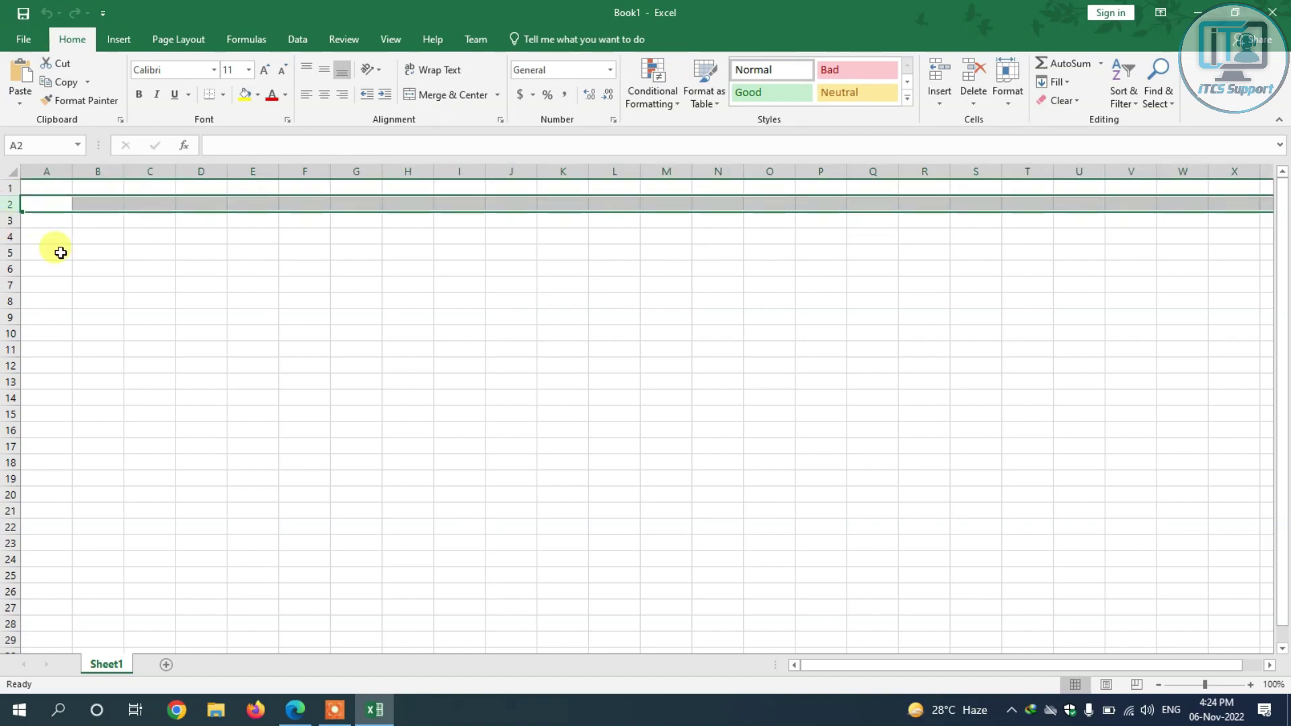
left_click(75, 235)
left_click(11, 188)
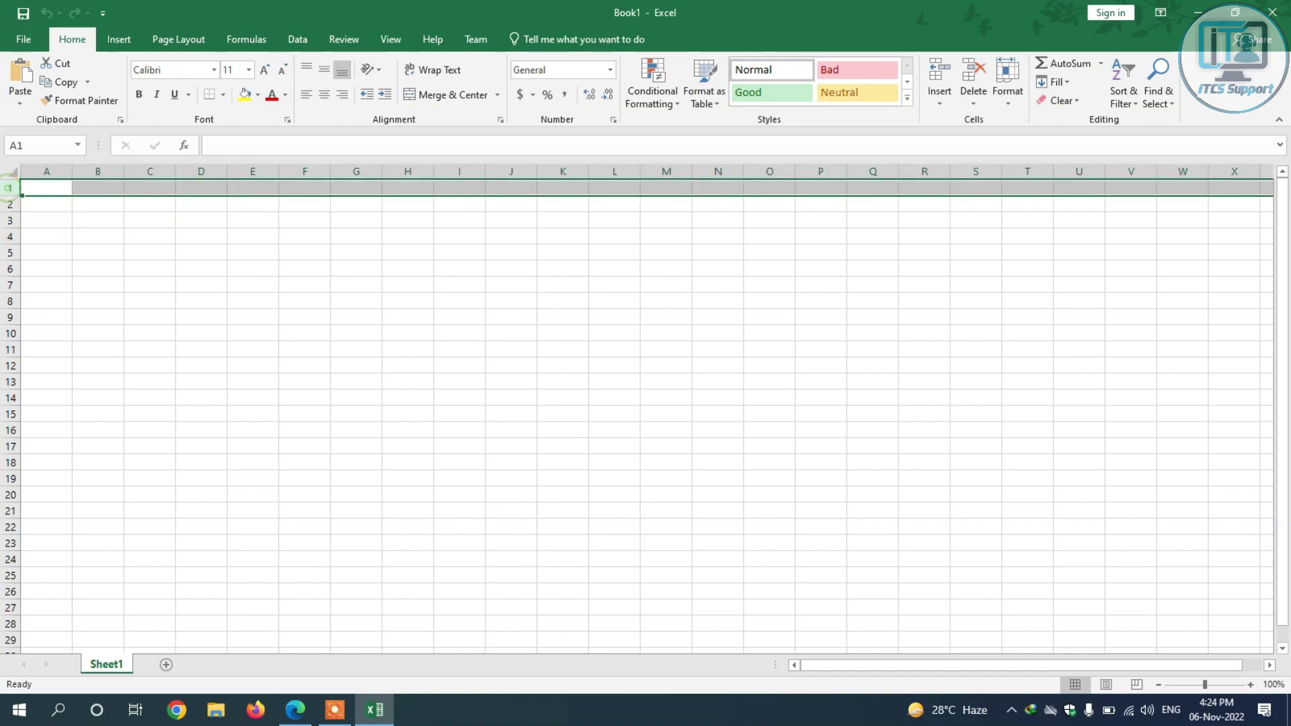
left_click(68, 221)
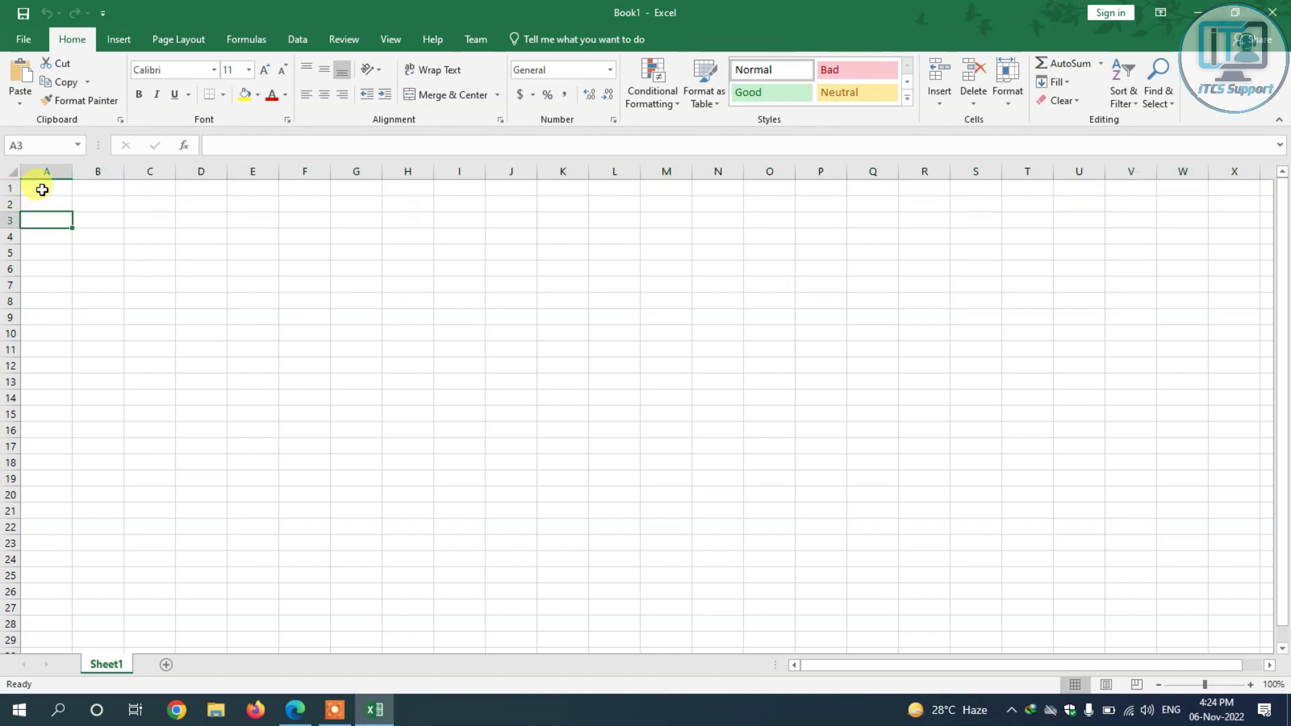
- Examine the sheet's limits by jumping to its last row and last column, returning to cell A1
left_click(41, 190)
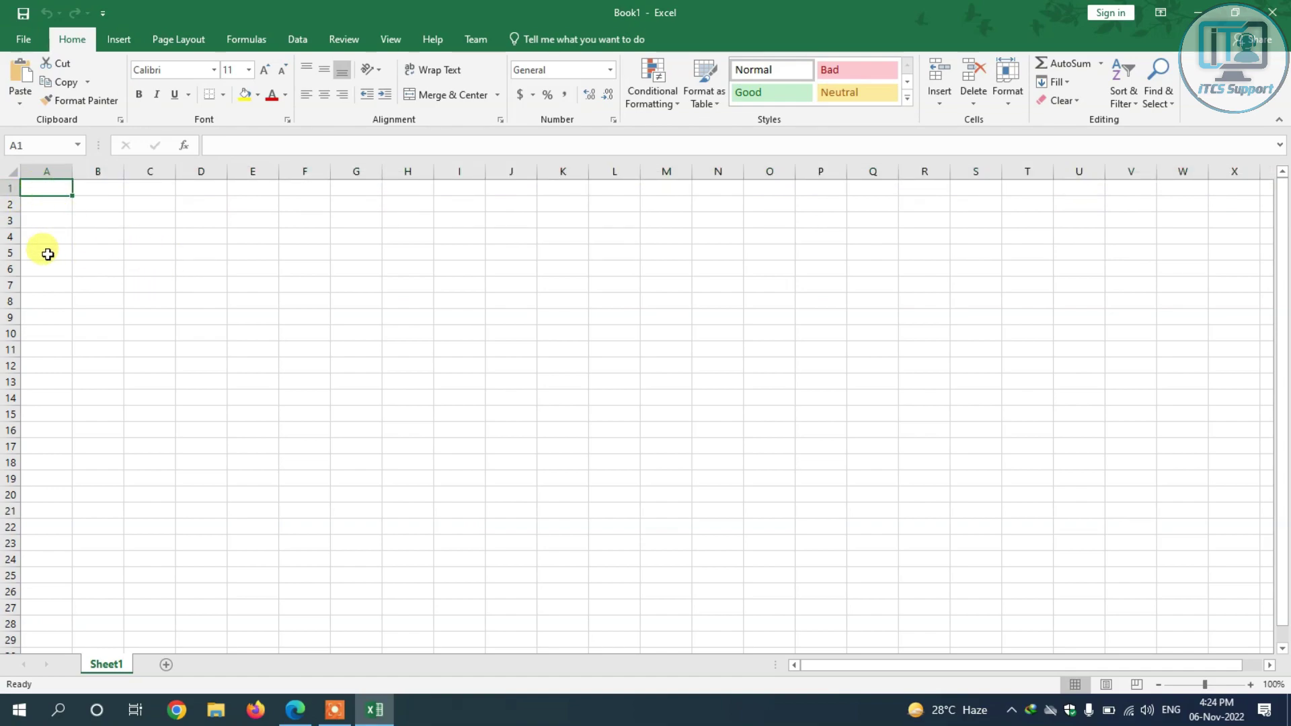
left_click(53, 211)
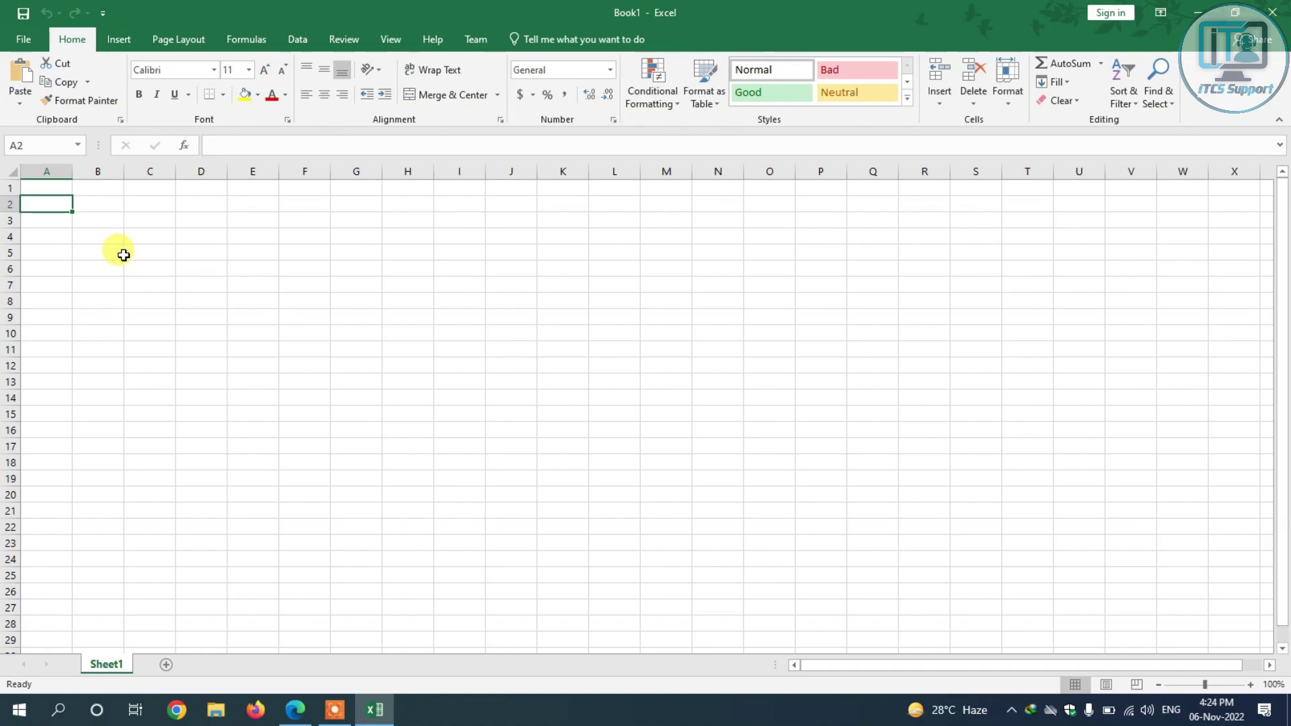
key("ctrl+Down")
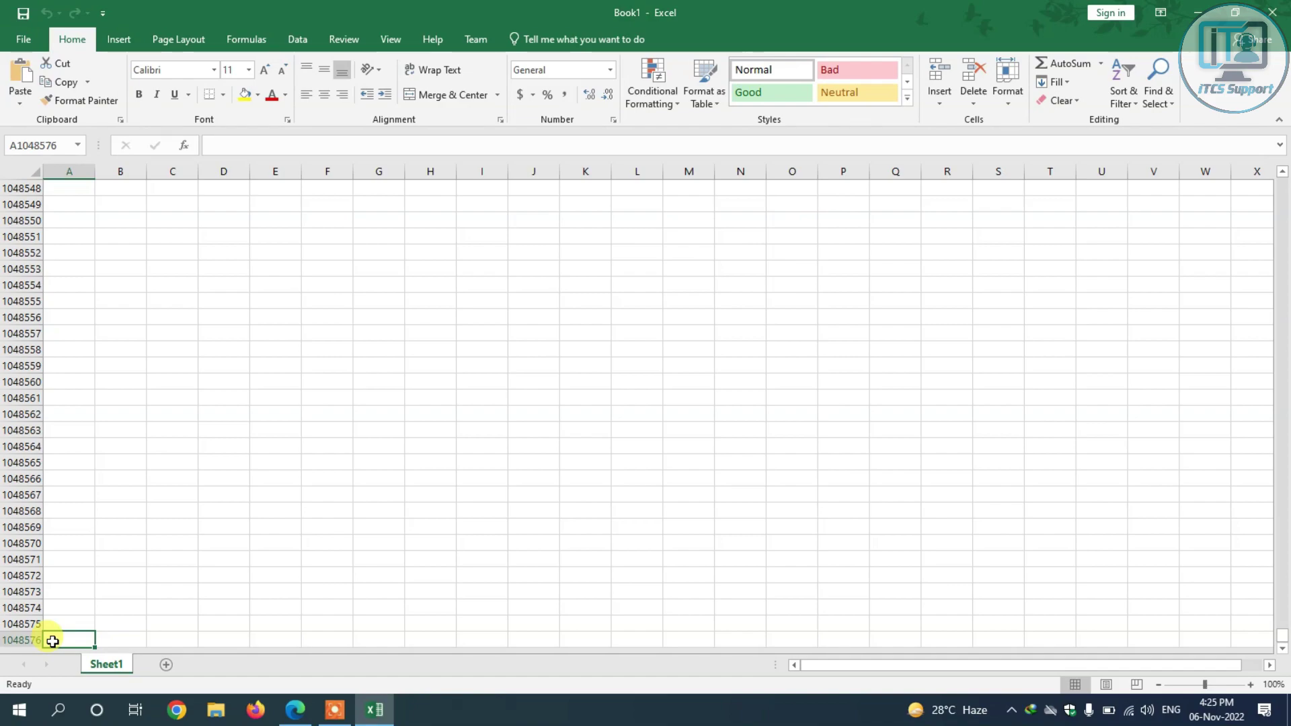
key("ctrl+Up")
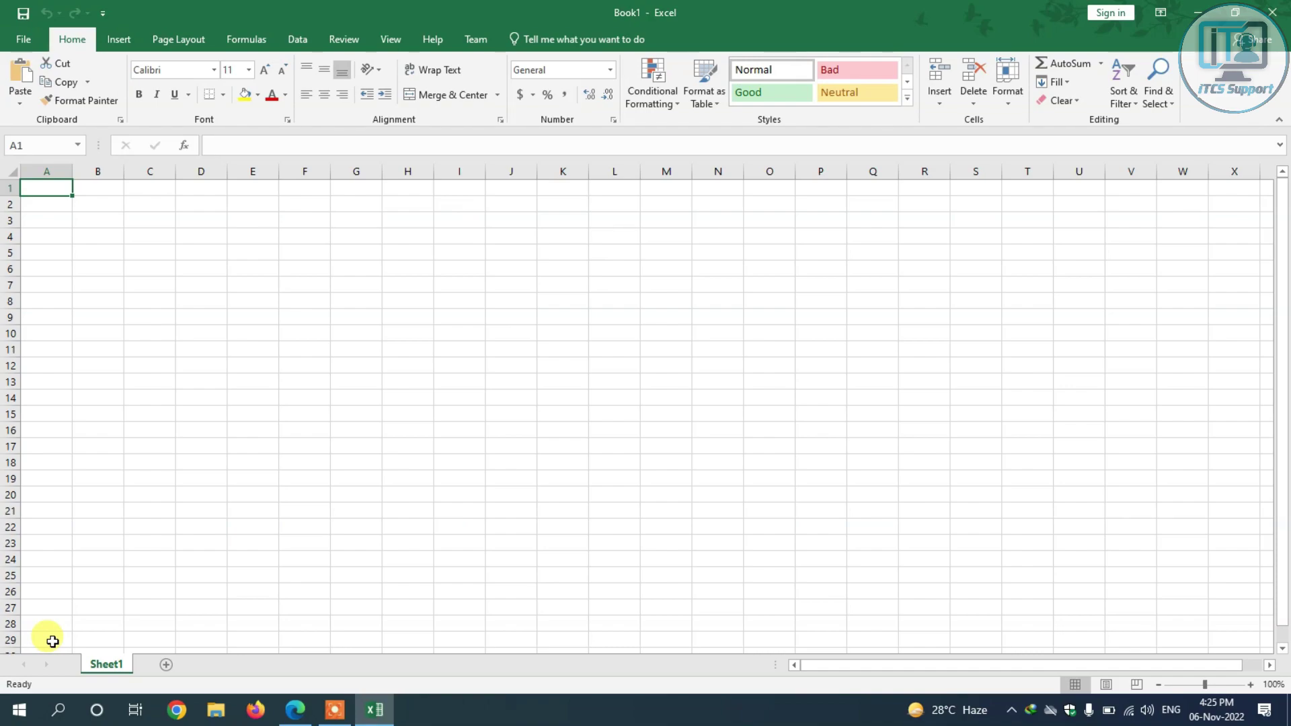
key("ctrl+Right")
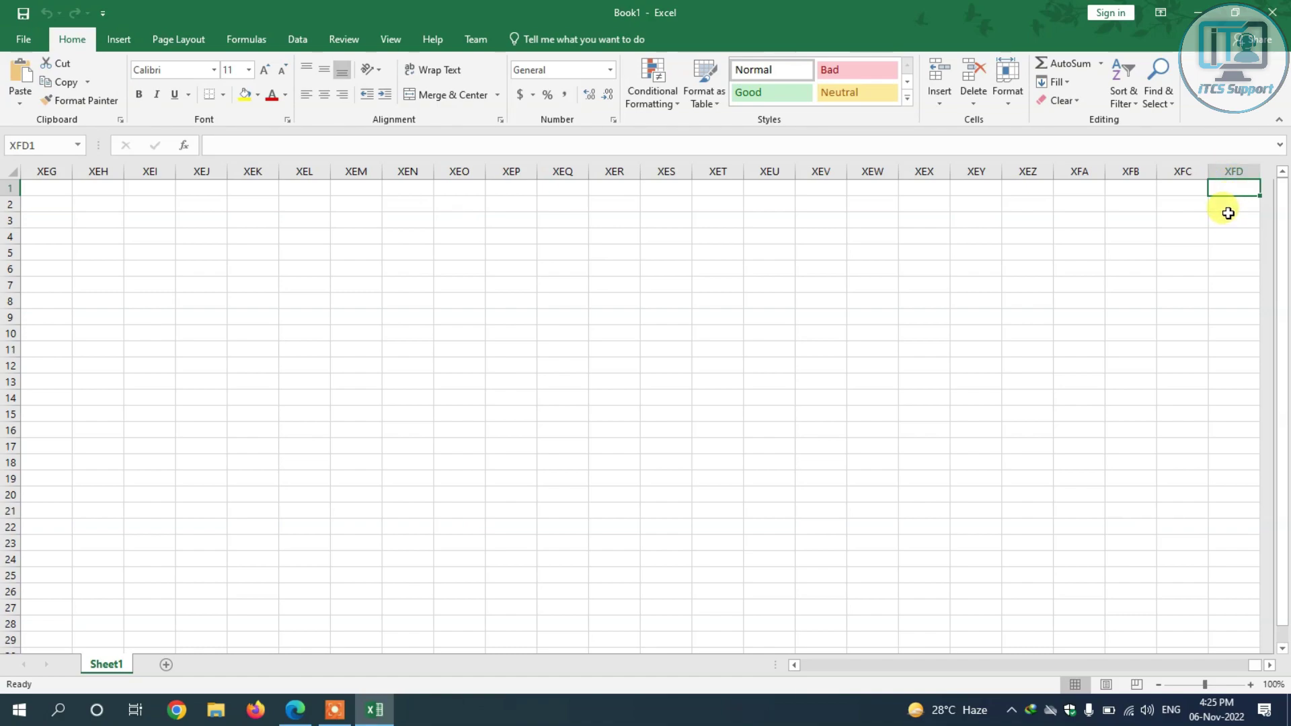
key("ctrl+Left")
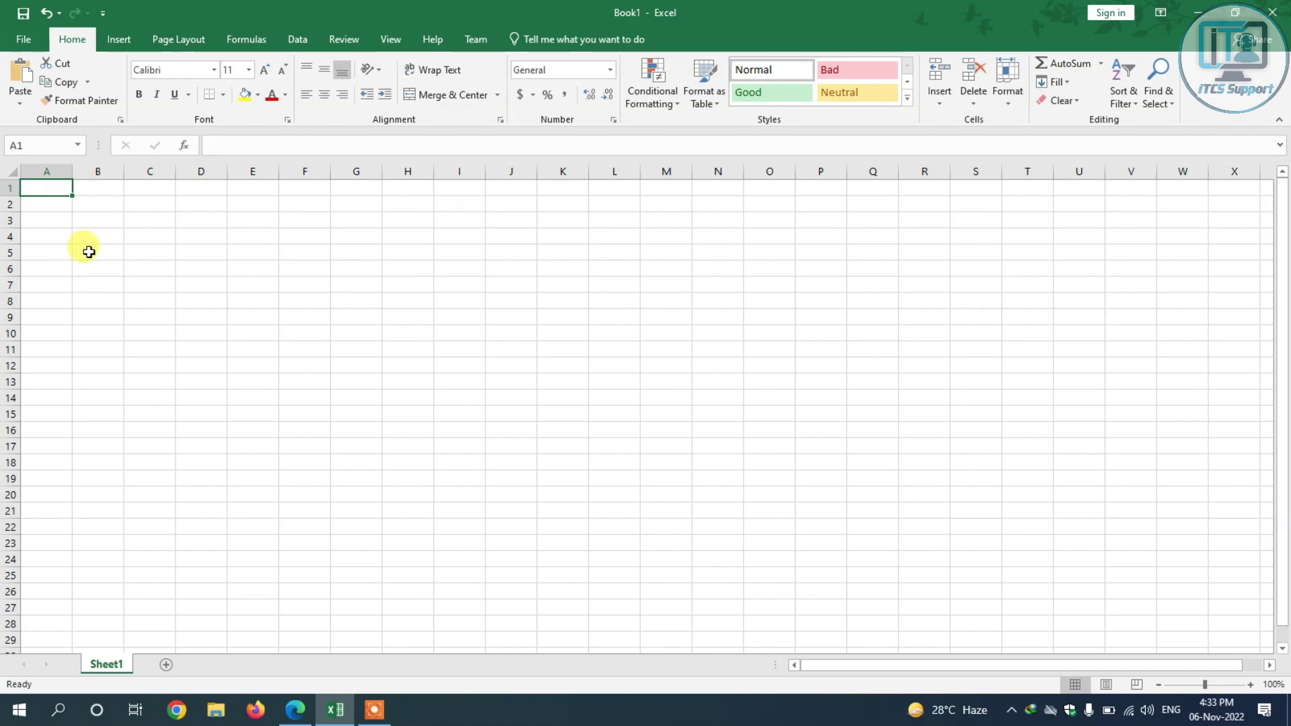
- Enter the heading ROLL NO in cell A4
left_click(54, 235)
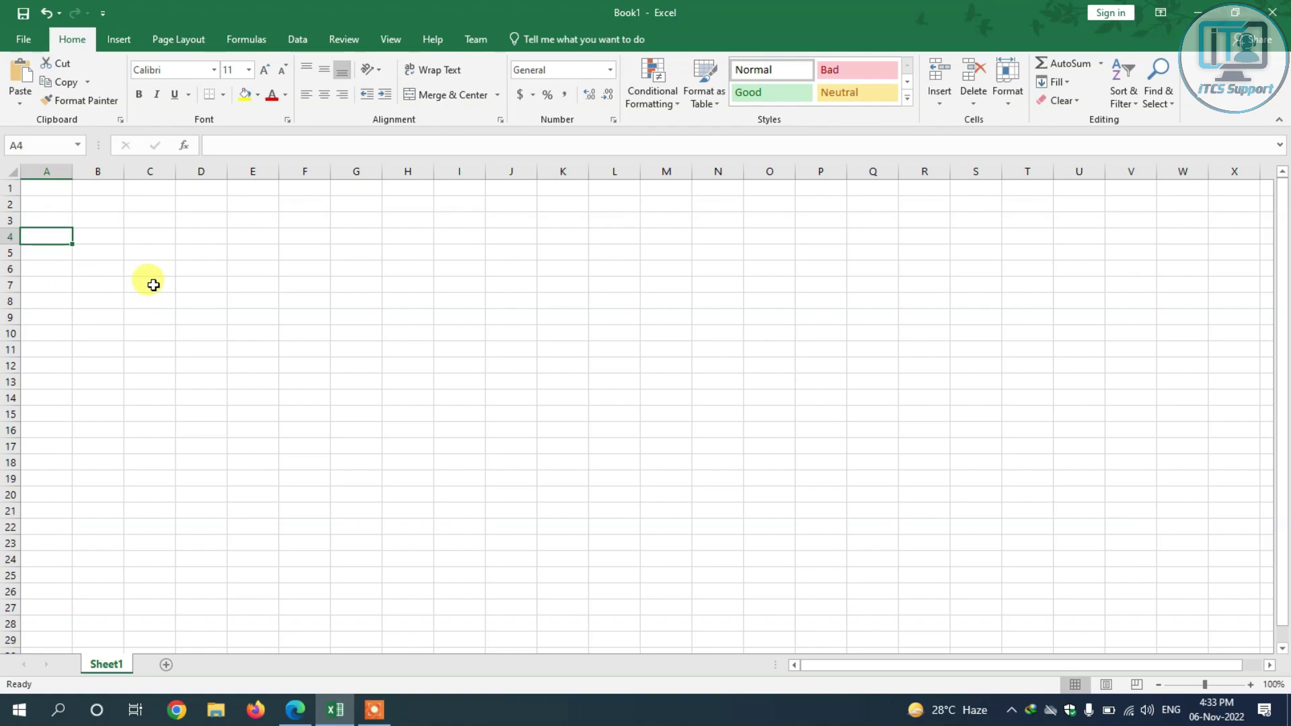
type("RO")
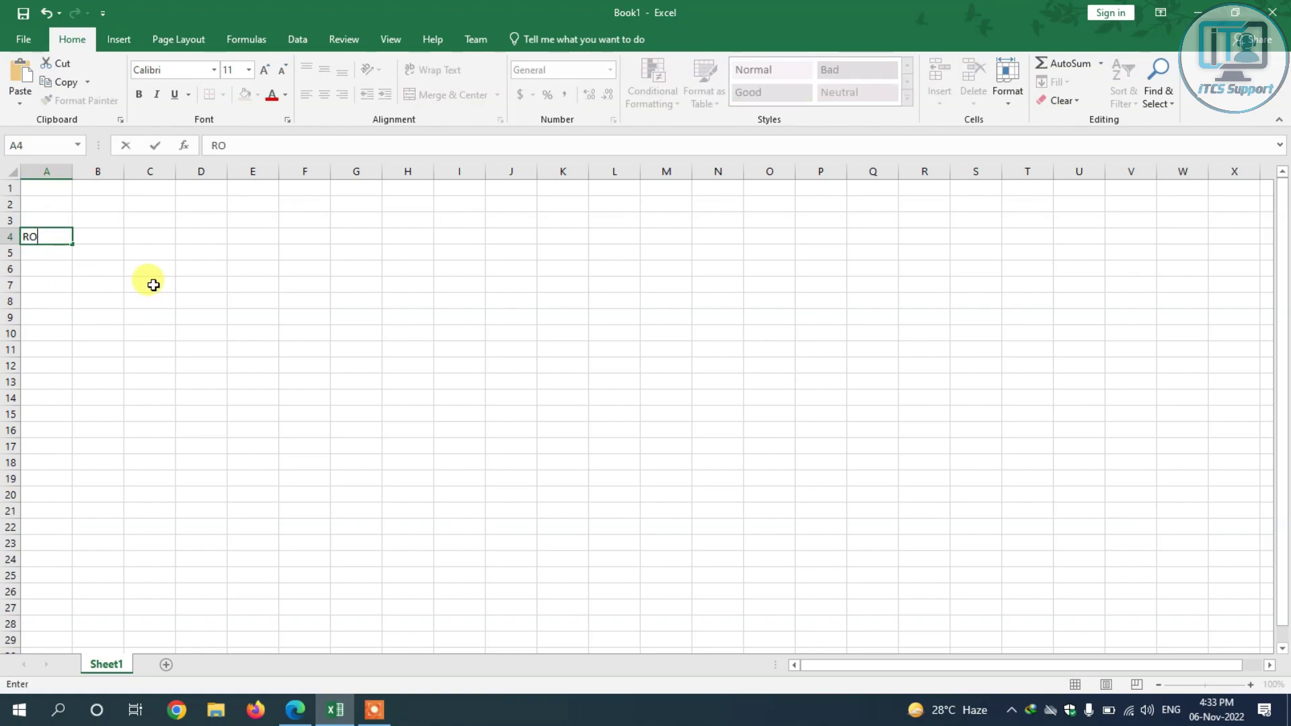
type("LL NO")
left_click(99, 237)
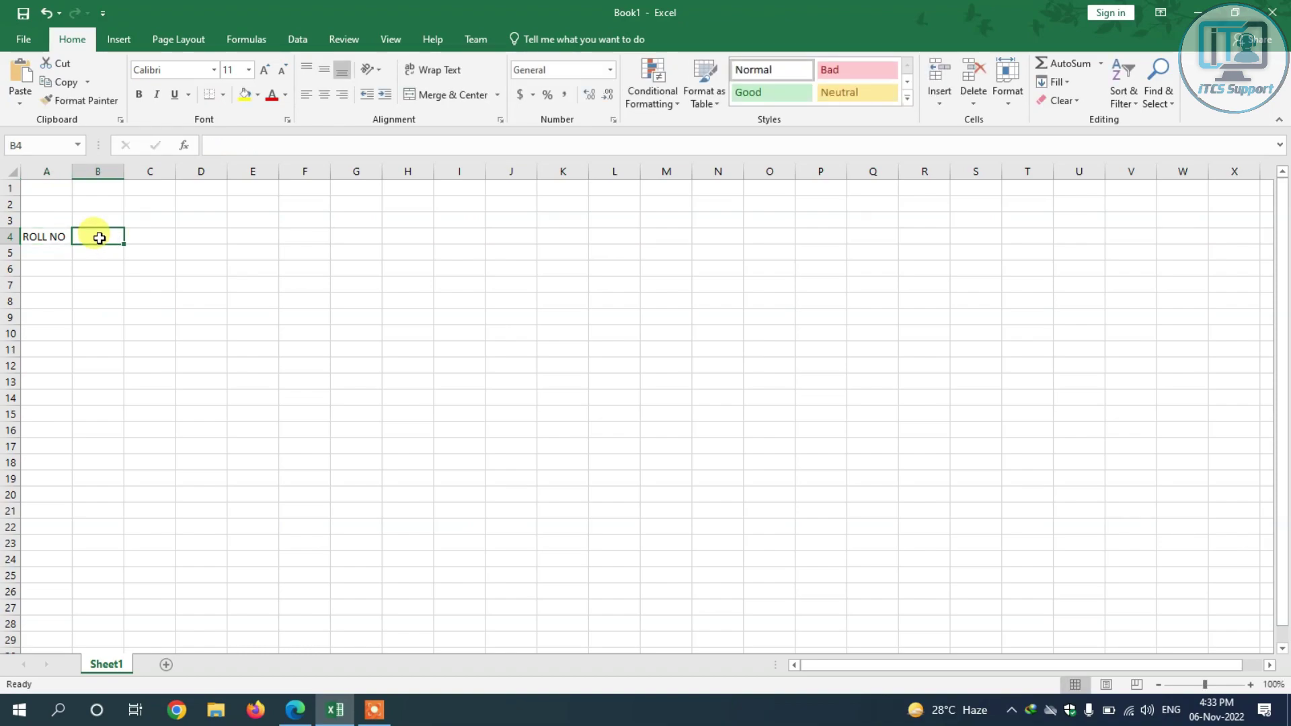
left_click(151, 232)
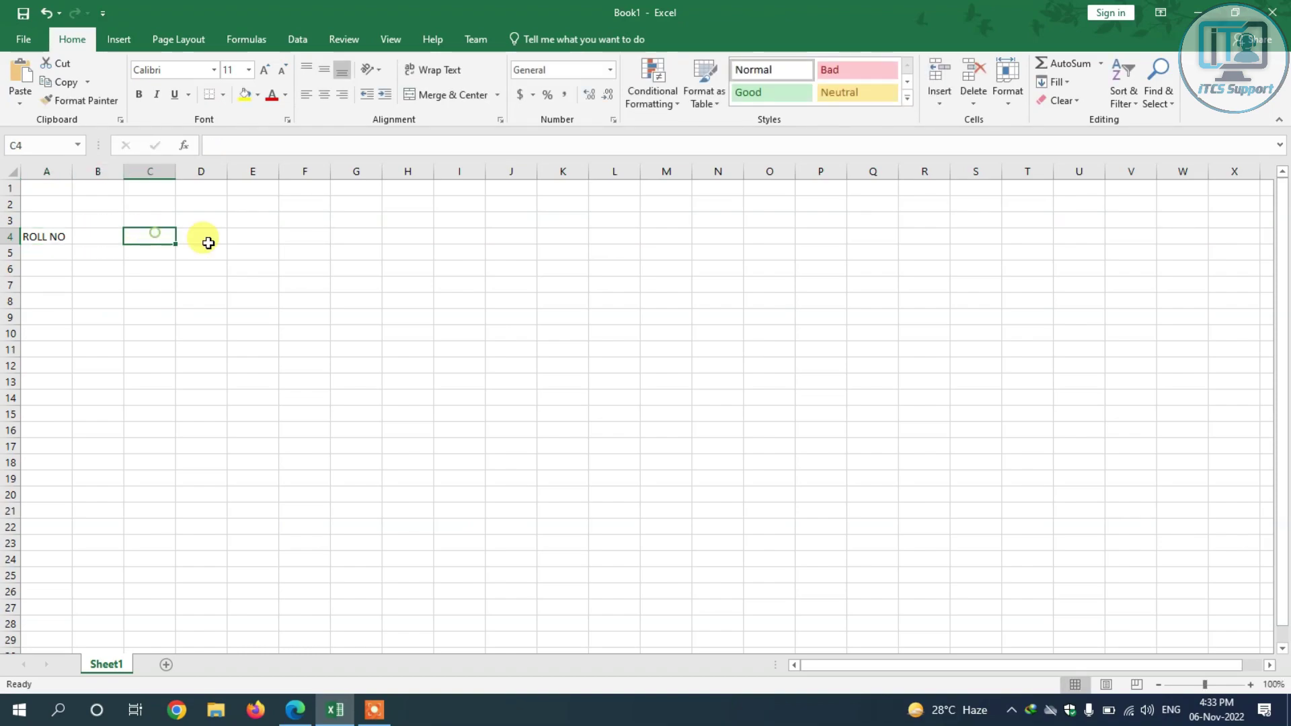
- Select cell B4 beside the ROLL NO heading to continue the heading row
left_click(219, 238)
left_click(247, 236)
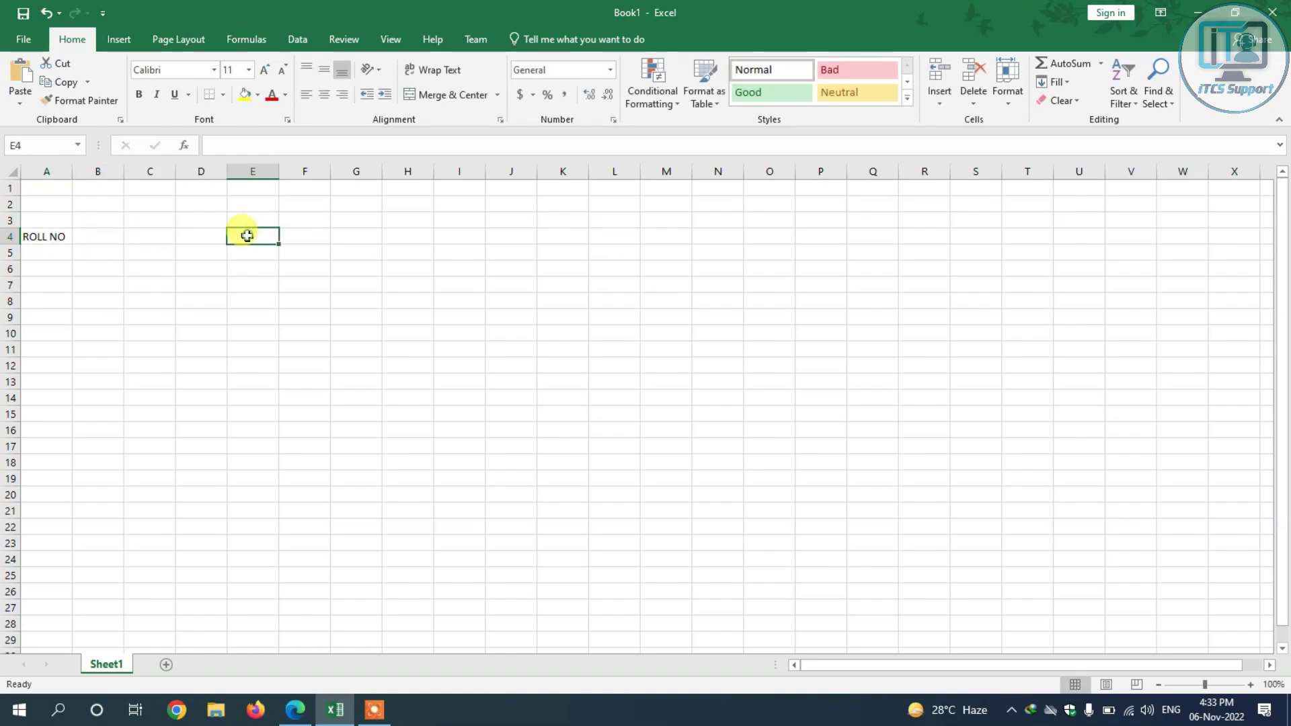
left_click(109, 238)
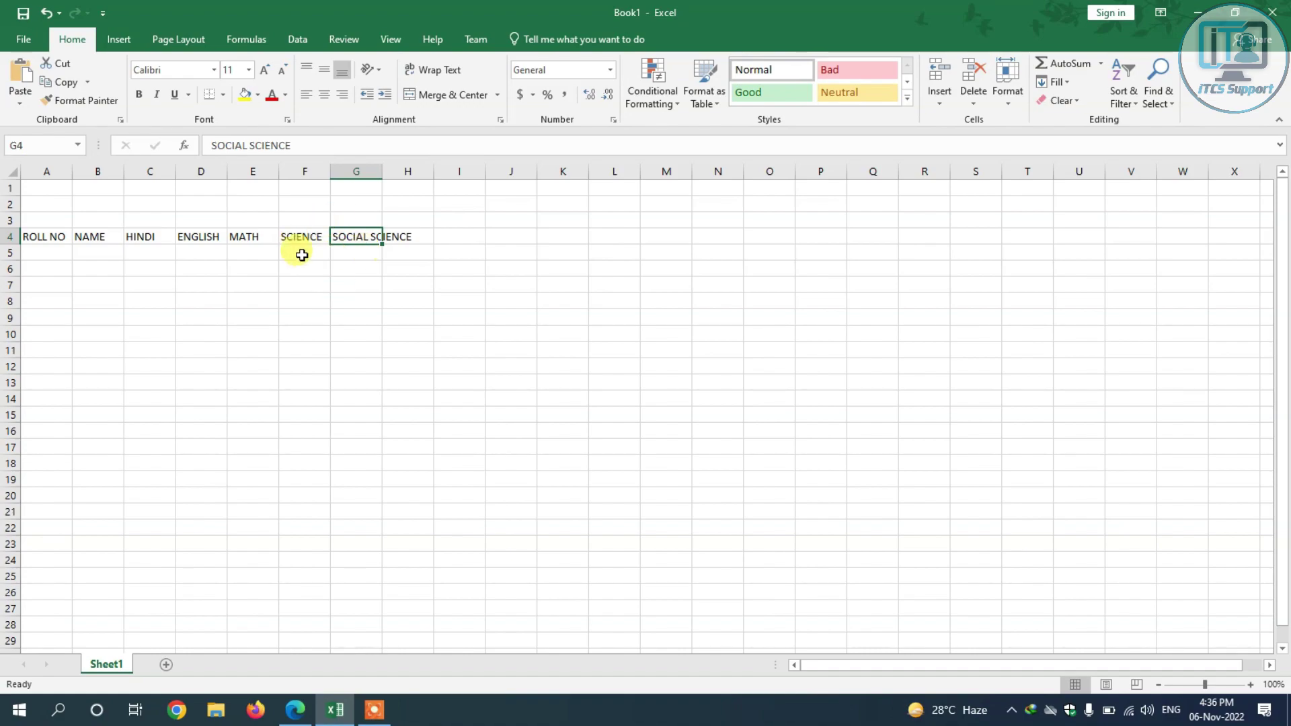
- Examine the subject headings from HINDI to SOCIAL SCIENCE in row 4, cell by cell, including how the longest one fits its column
left_click(305, 272)
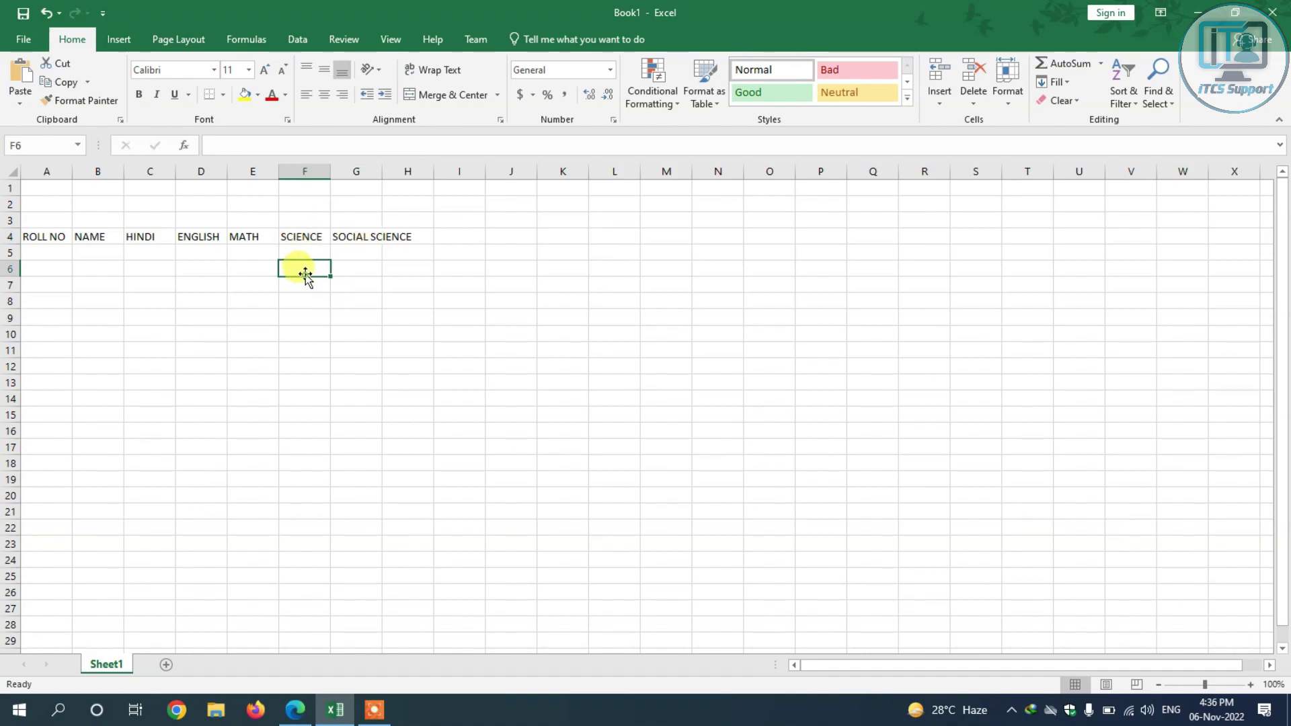
left_click(289, 236)
left_click(340, 238)
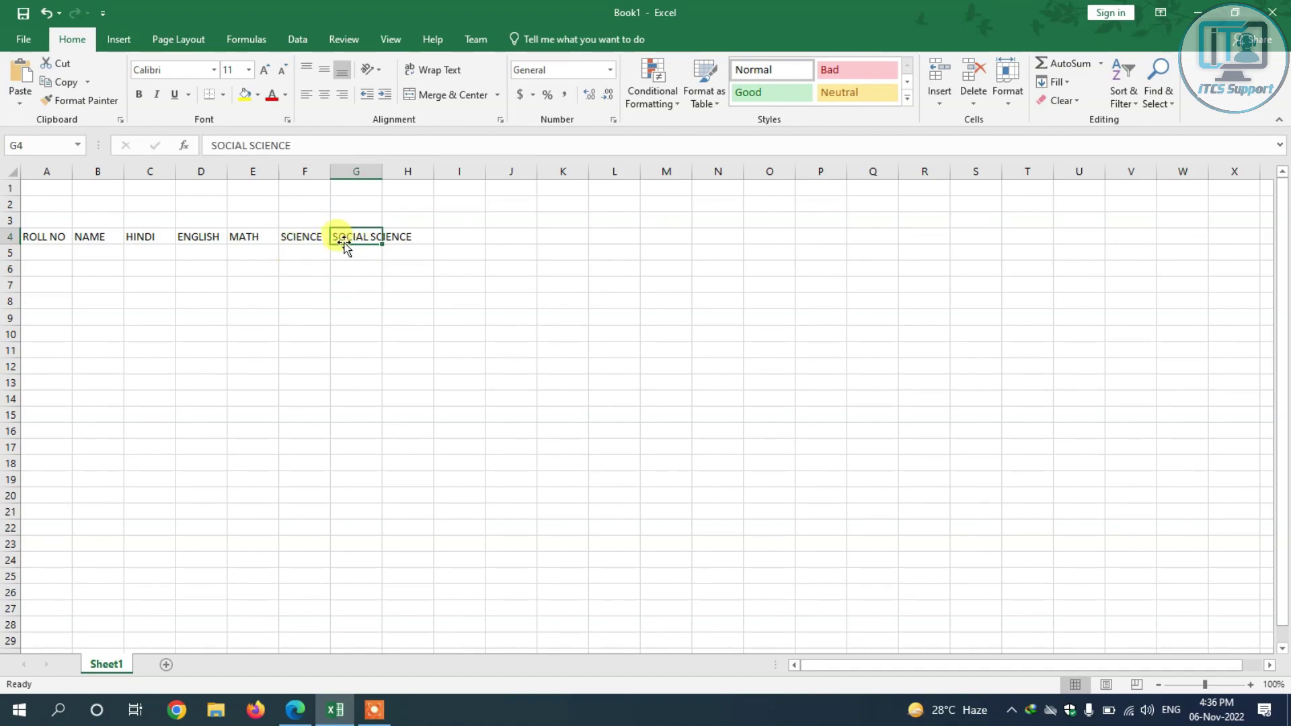
left_click(349, 259)
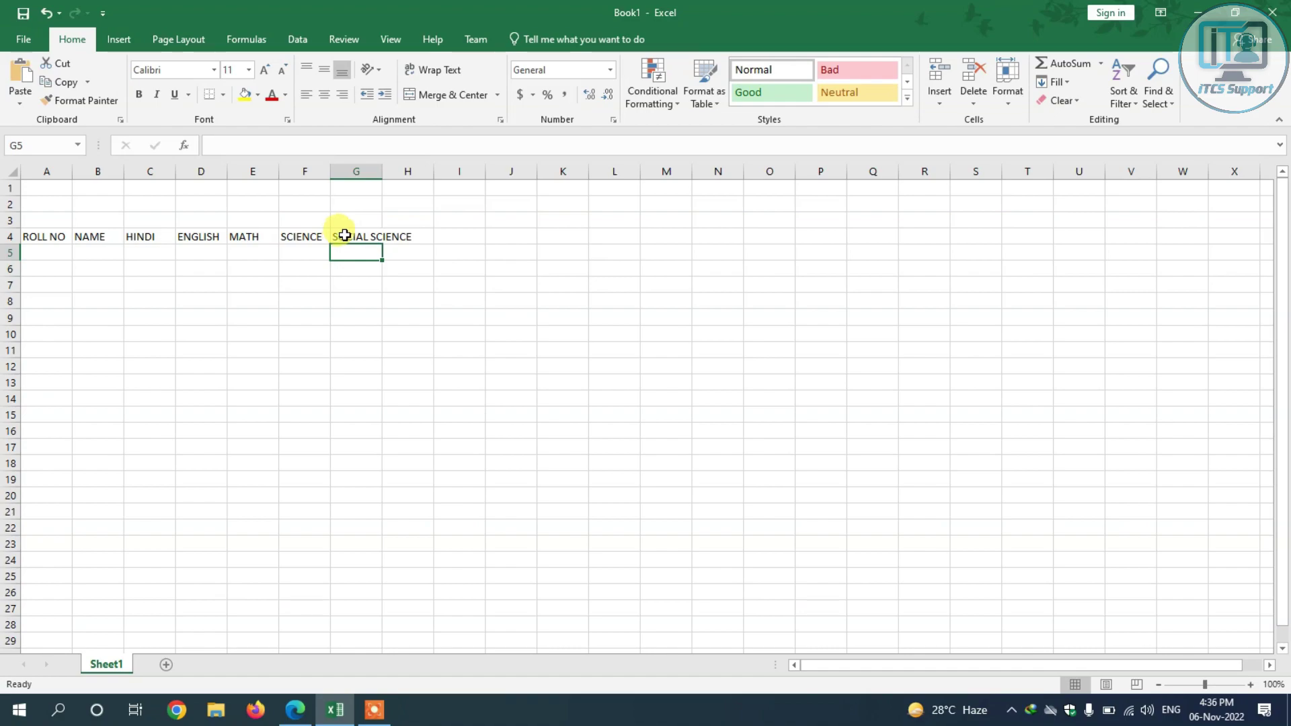
left_click(345, 235)
left_click(288, 236)
left_click(248, 236)
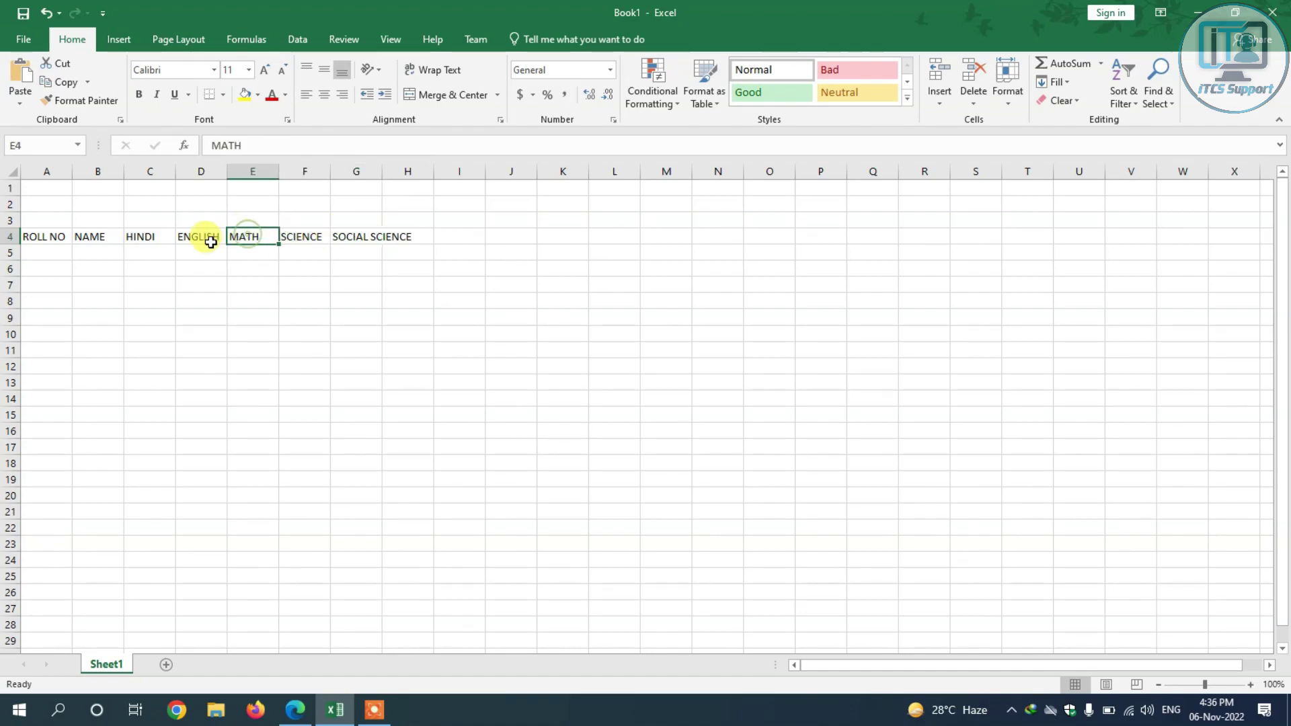
left_click(210, 242)
left_click(138, 236)
left_click(208, 237)
left_click(257, 237)
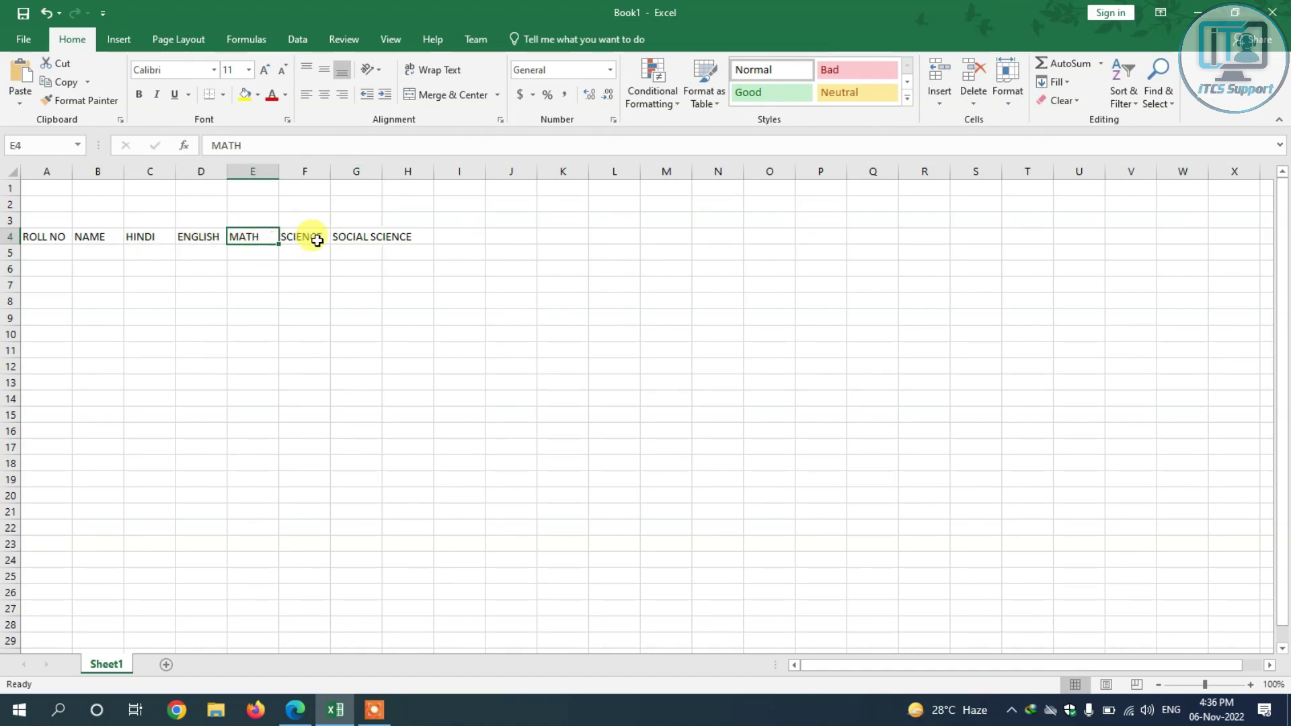
left_click(317, 240)
left_click(344, 235)
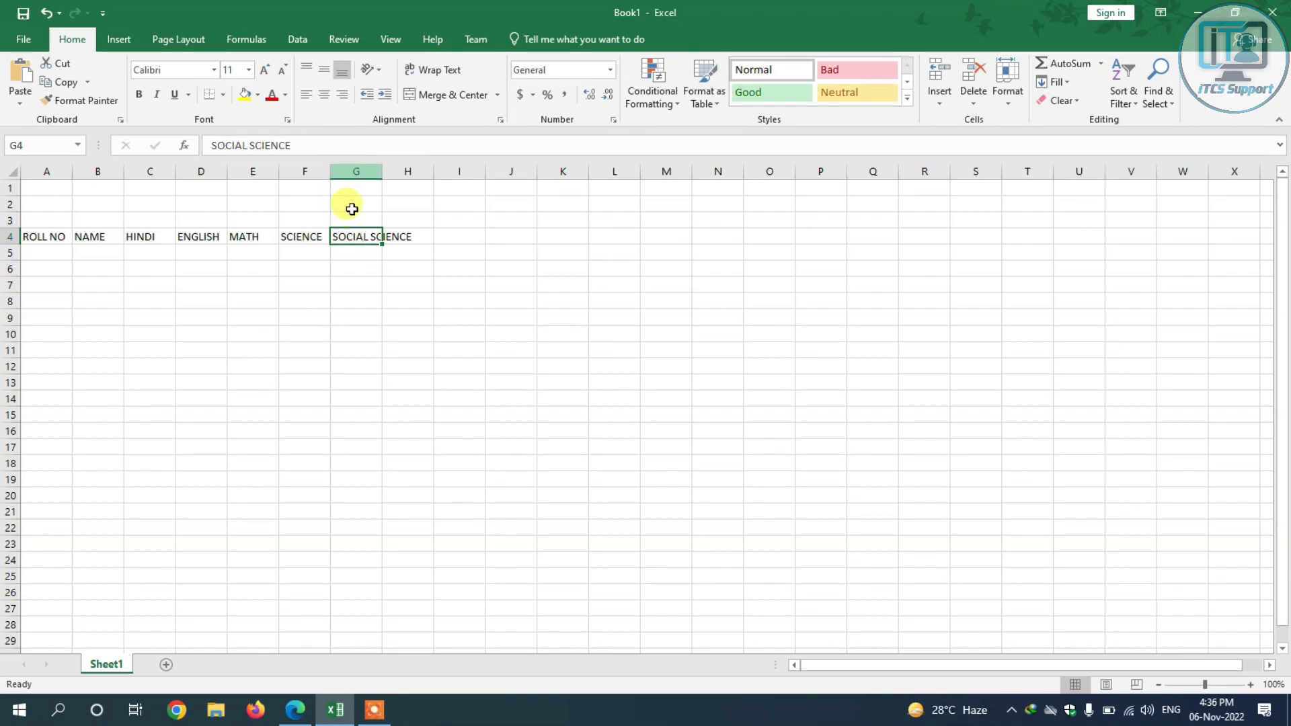
- Widen column G so the SOCIAL SCIENCE heading fits inside its cell
left_click(360, 165)
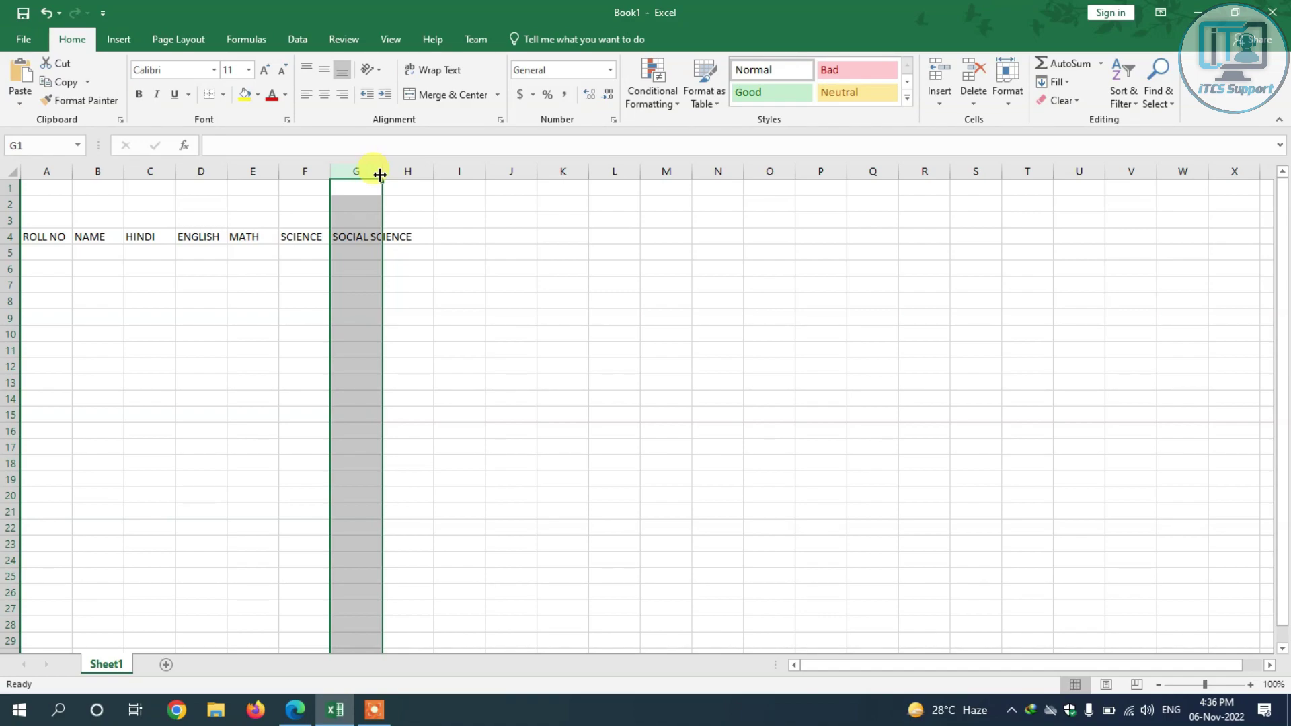
left_click_drag(380, 175, 416, 173)
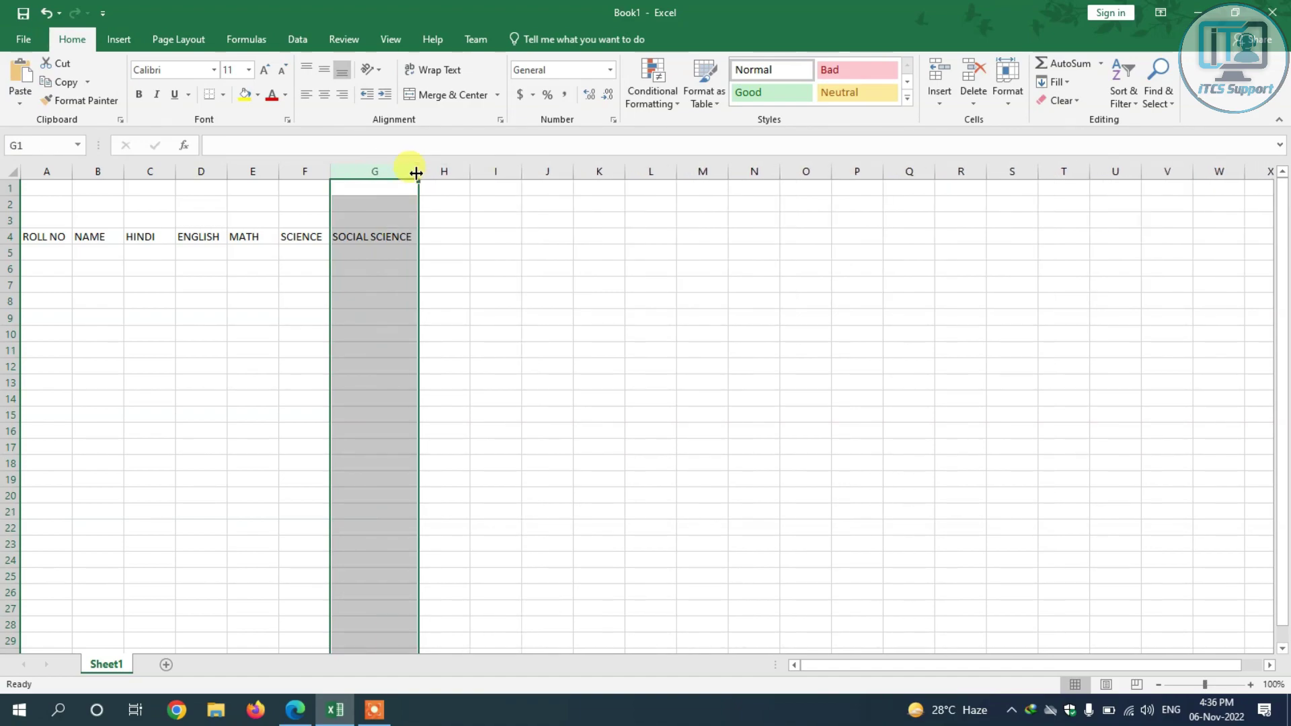
left_click(404, 239)
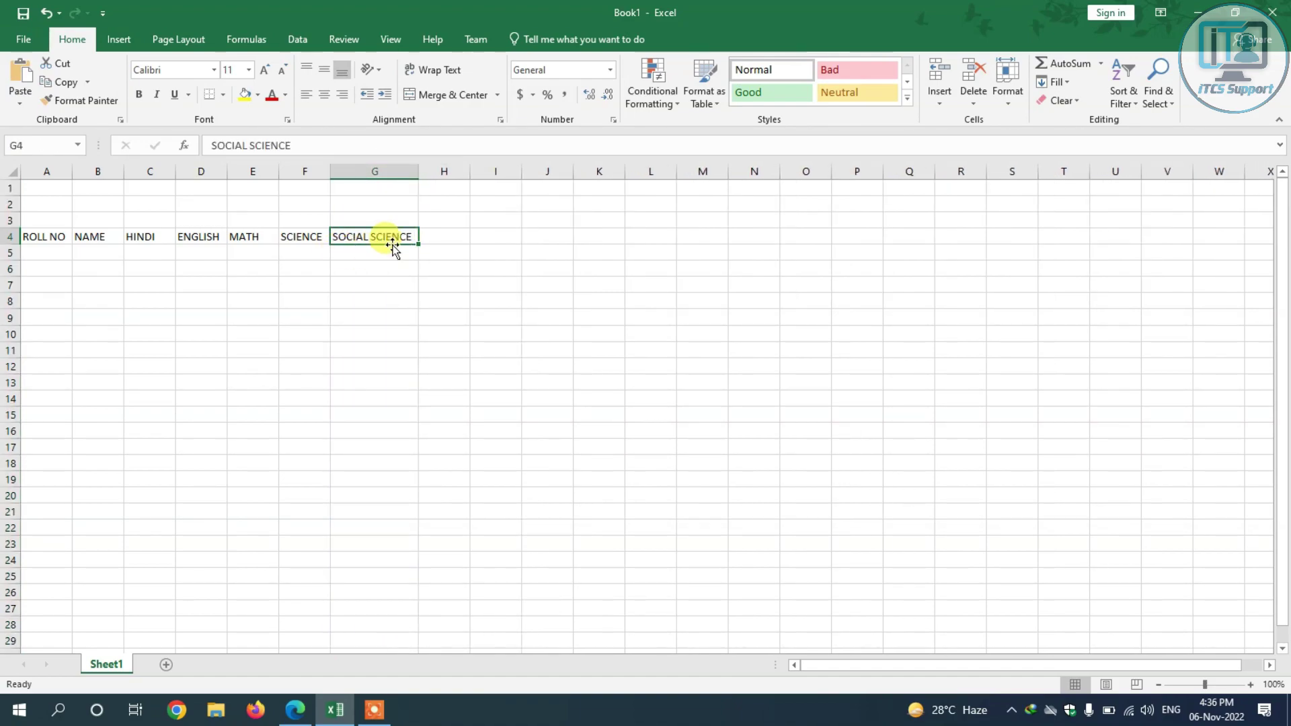
- Enter the headings TOTAL, MAX and MIN in cells H4, I4 and J4
left_click(443, 235)
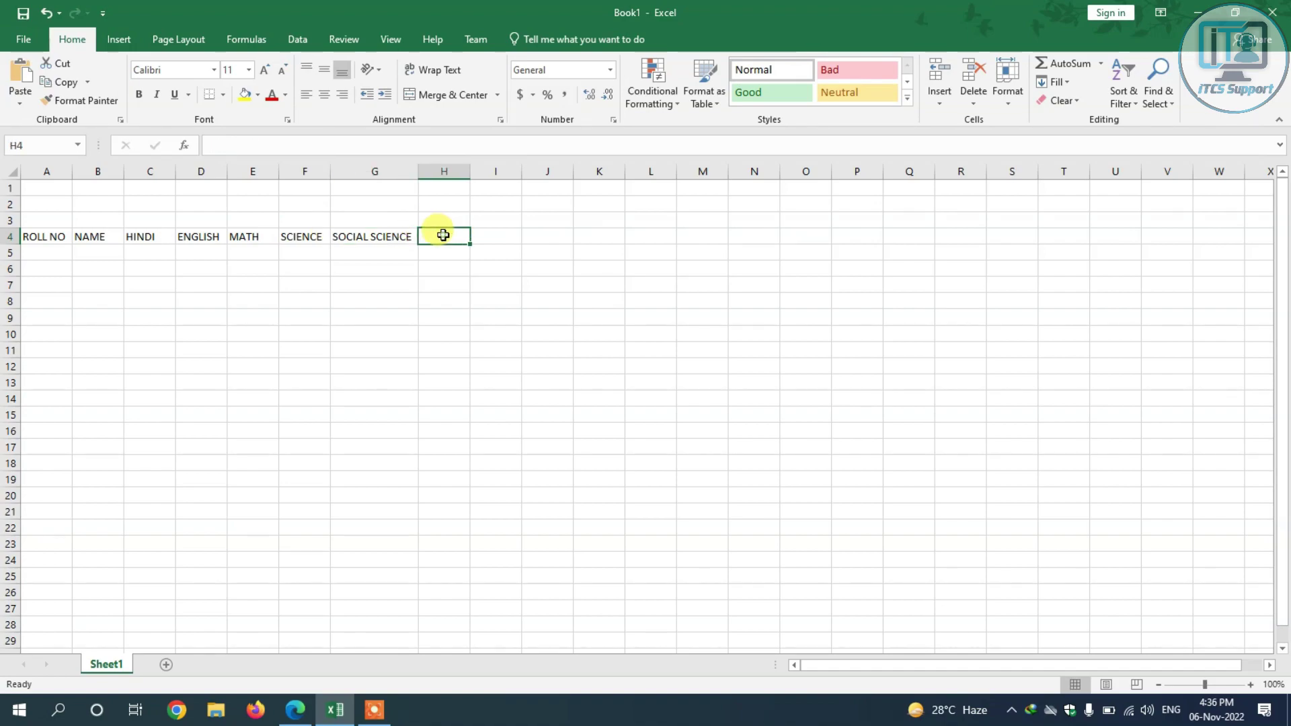
type("TOTAL")
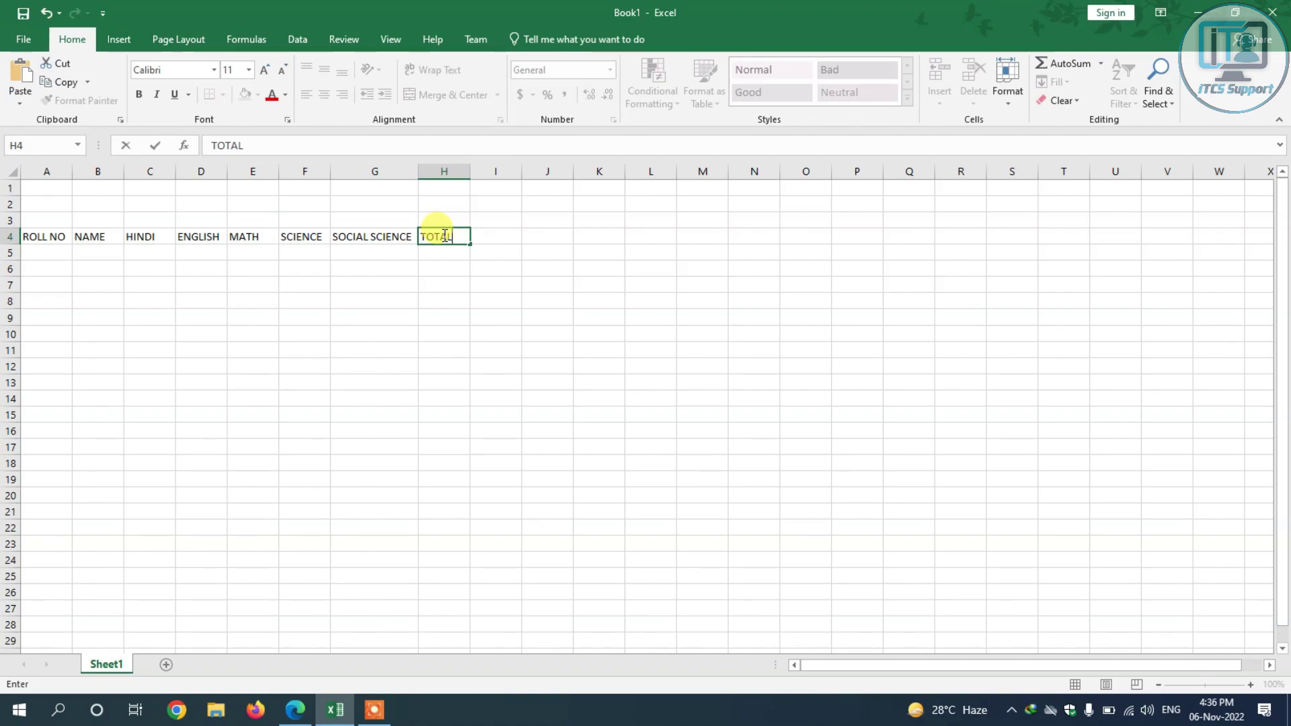
key("Tab")
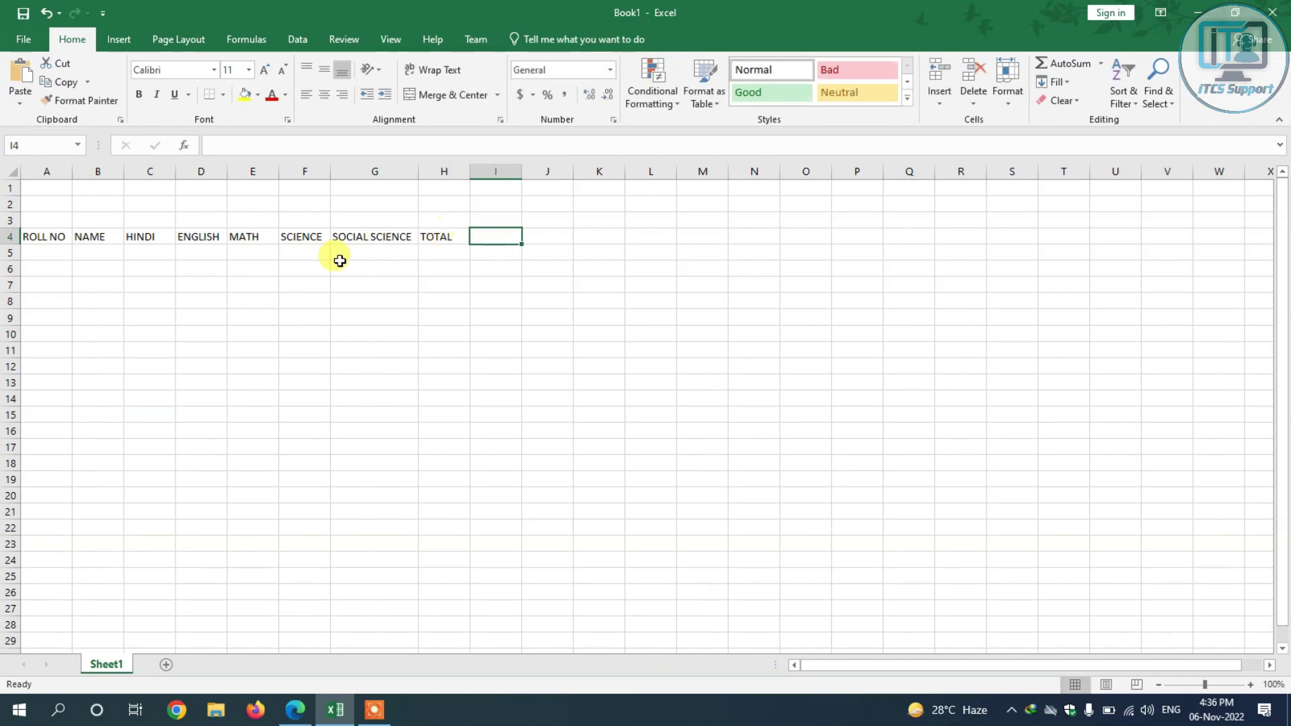
type("MAX")
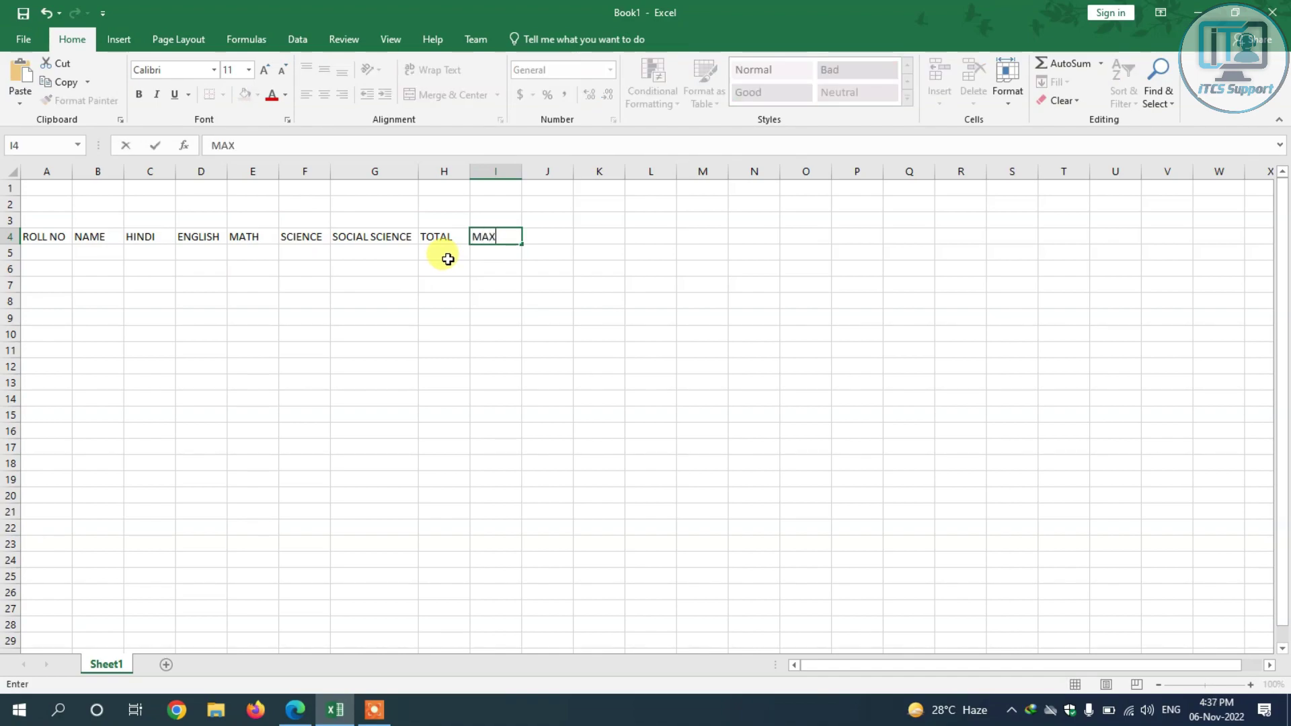
key("Tab")
type("MIN")
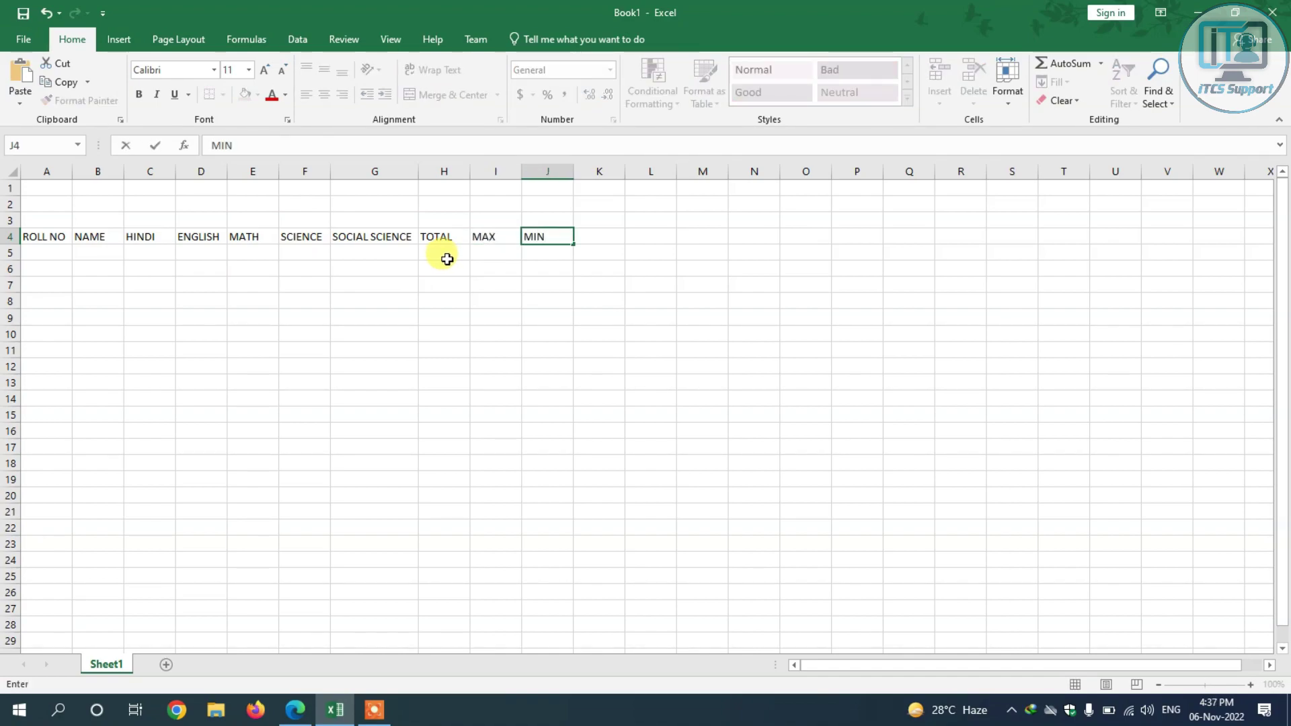
key("Tab")
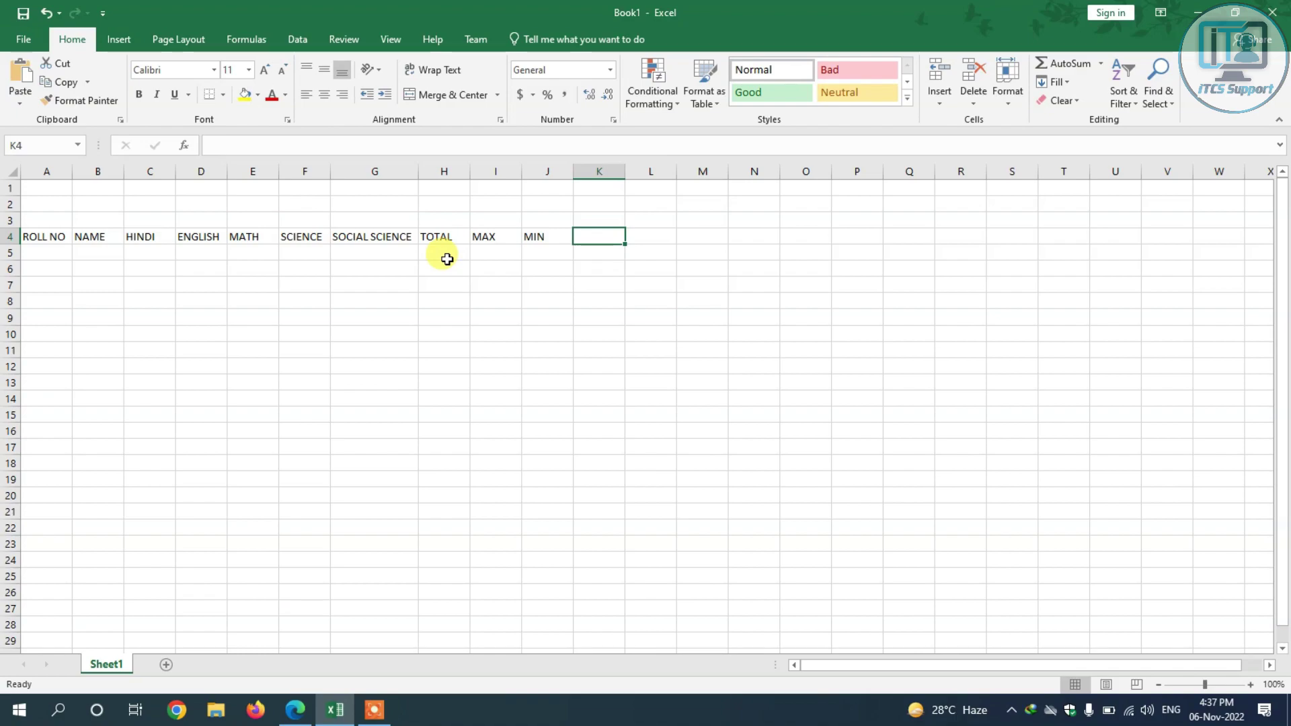
type("MIN")
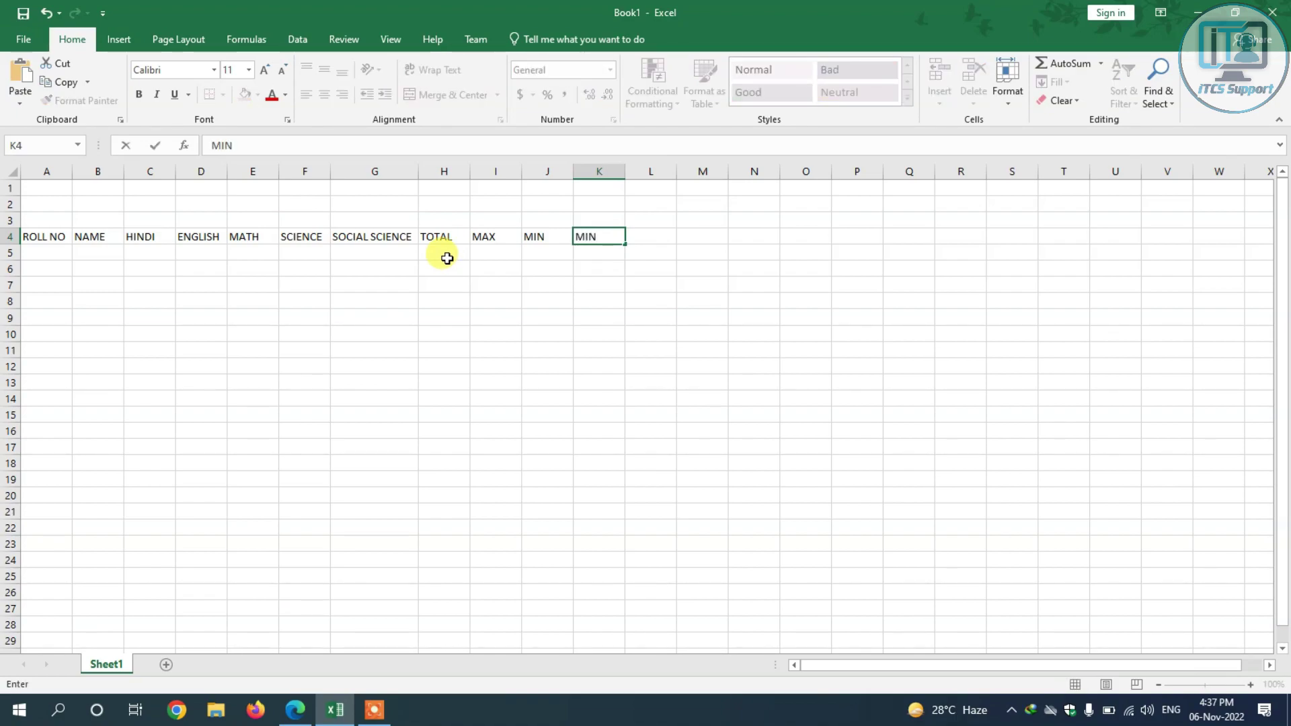
key("BackSpace")
key("BackSpace")
key("BackSpace")
left_click(446, 258)
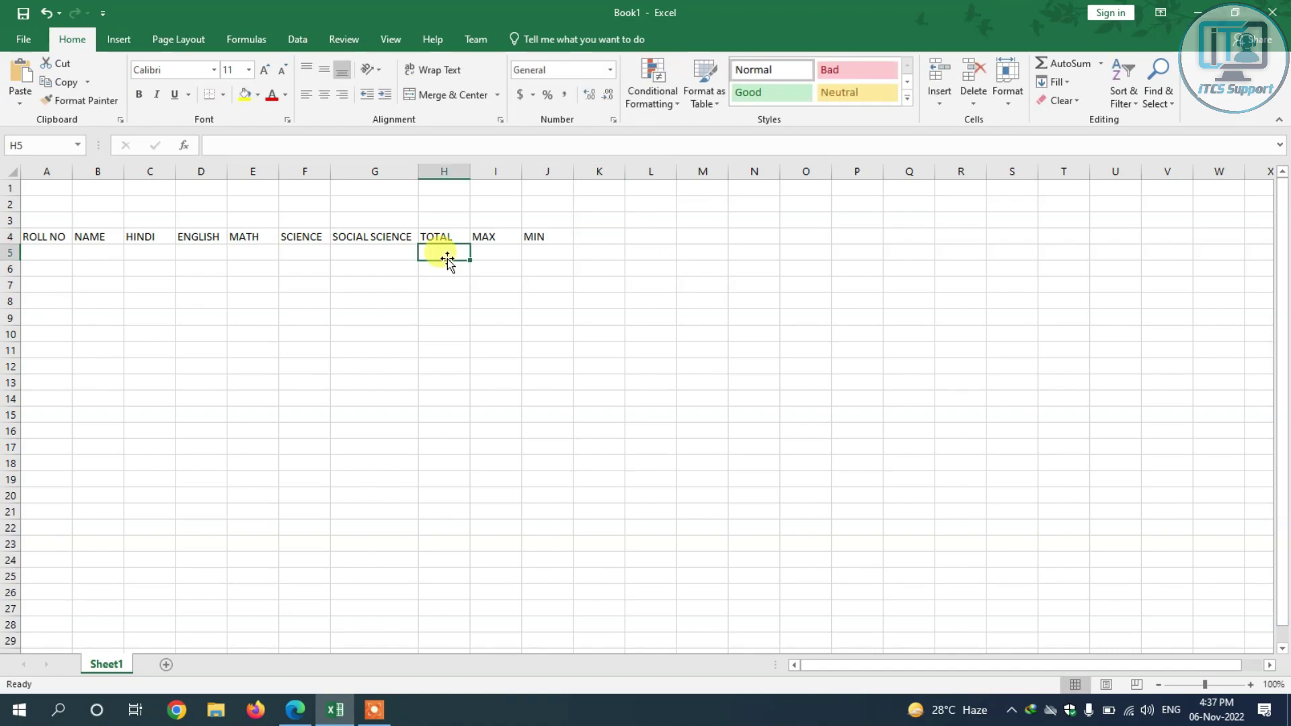
- Start the first student record in row 5 with roll number 101 in A5 and the student's name in B5
left_click(55, 253)
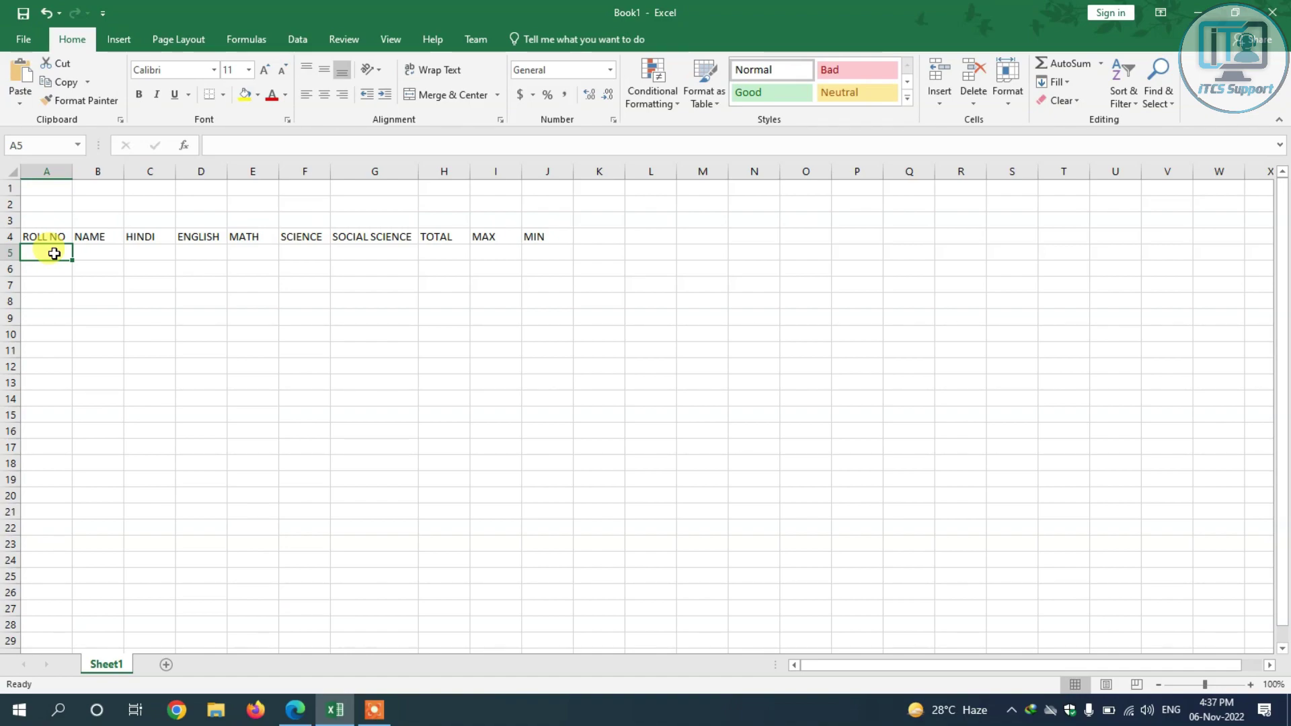
type("102")
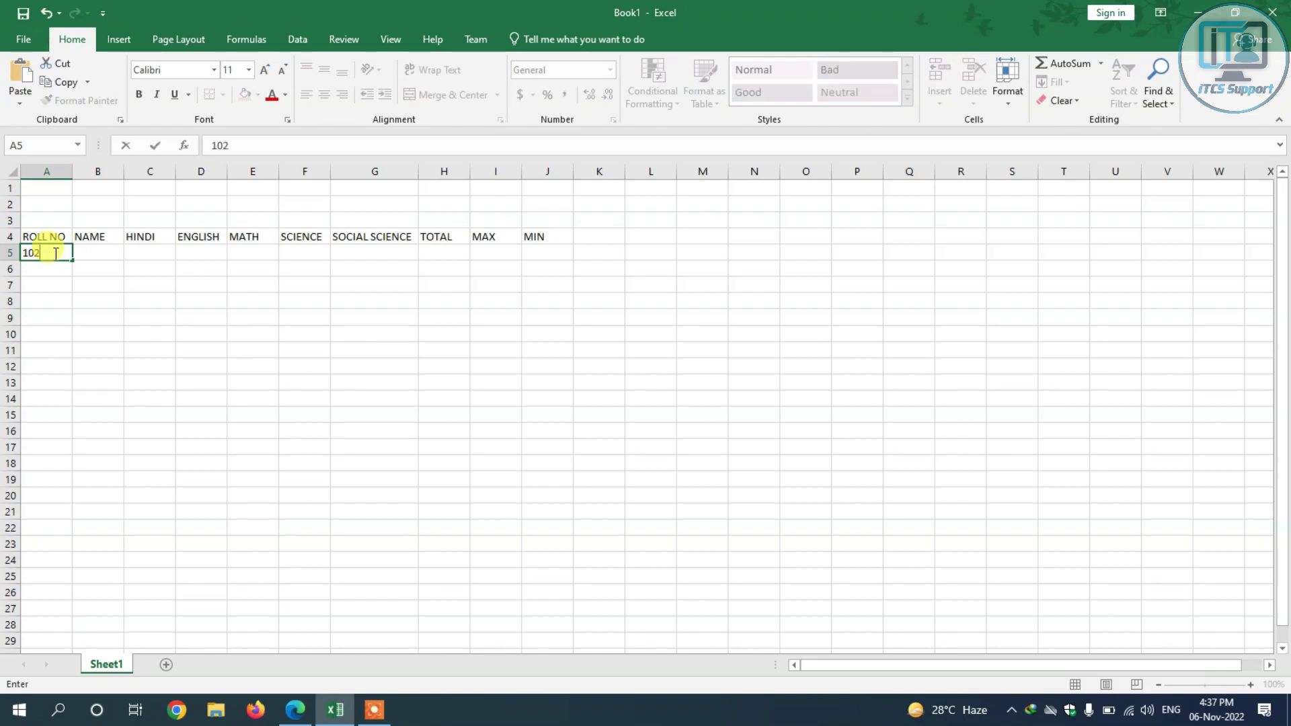
key("BackSpace")
type("1")
key("Tab")
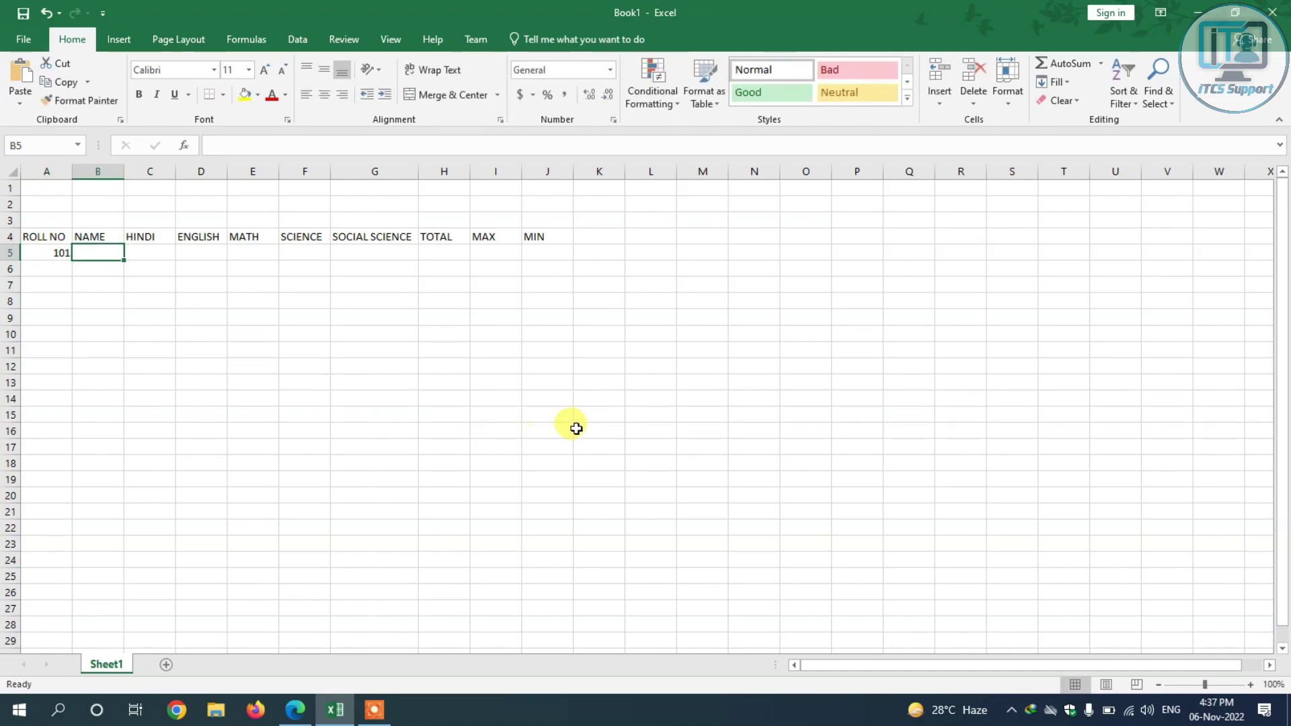
type("AN")
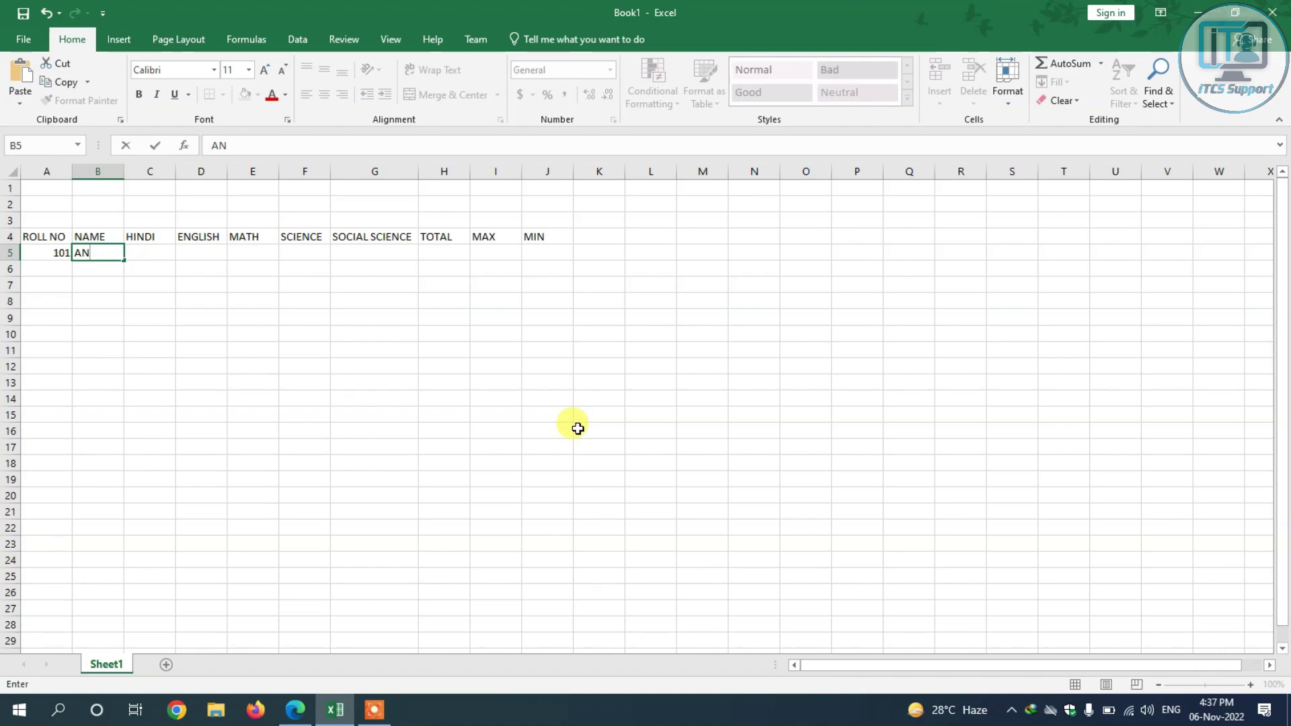
type("OMOL")
key("Tab")
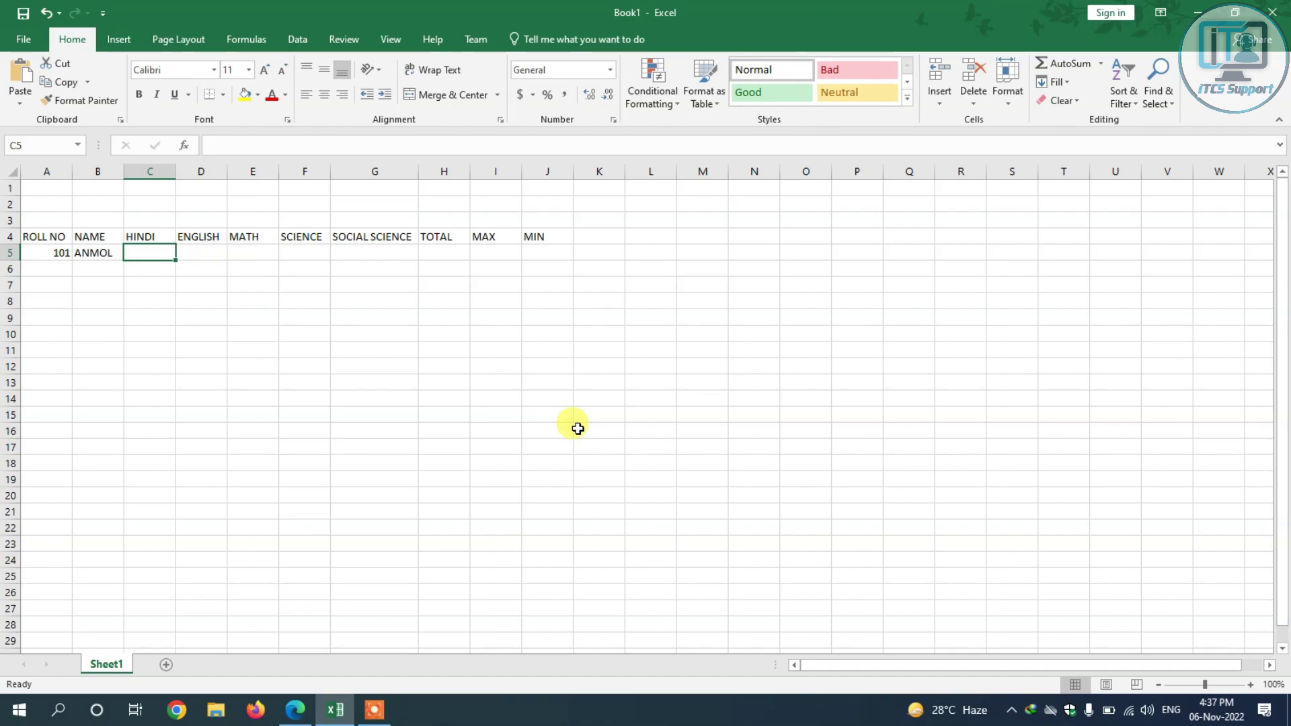
- Enter the first student's marks 77, 45, 78, 65 and 89 in cells C5 to G5
type("77")
key("Tab")
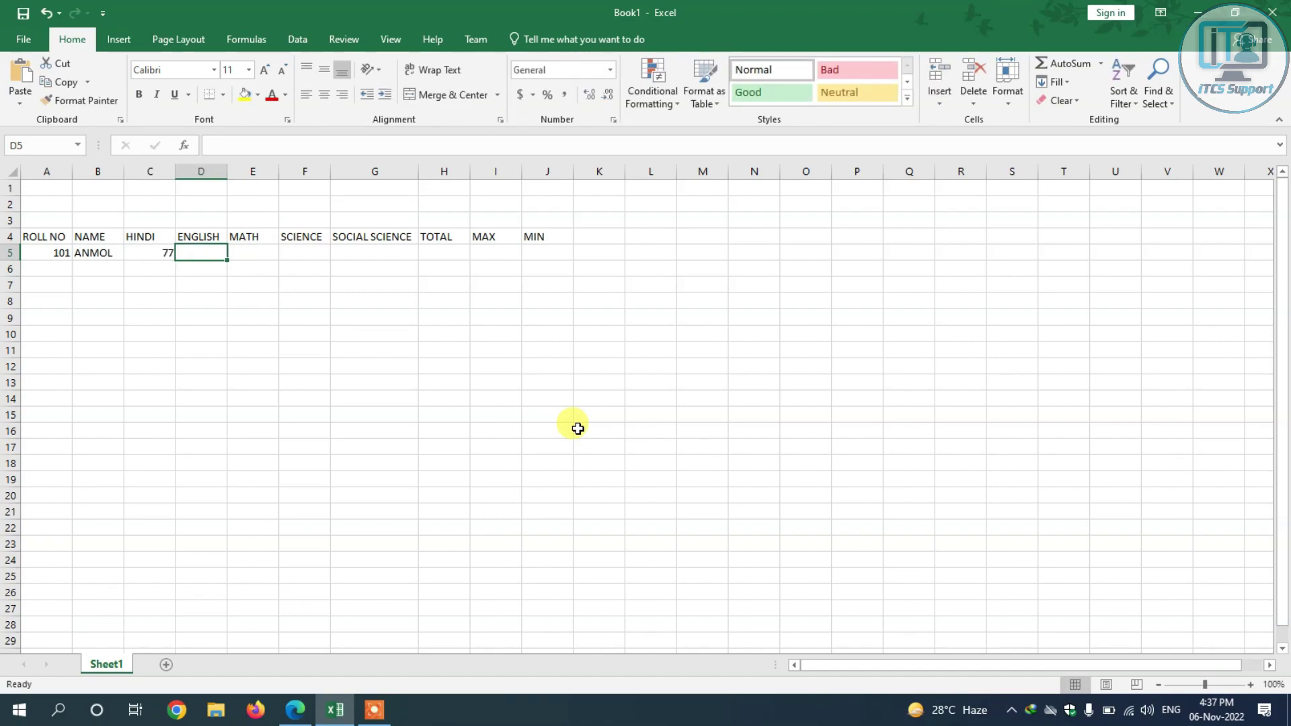
type("45")
key("Tab")
type("78")
key("Tab")
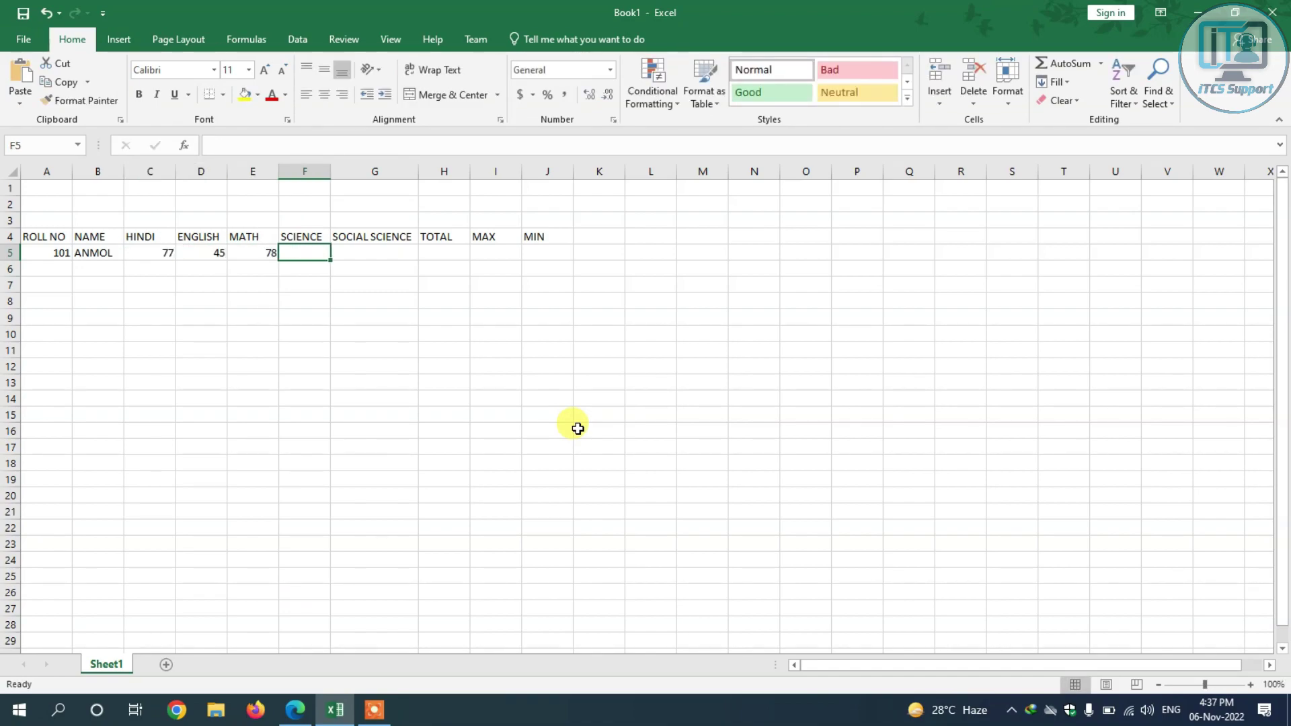
type("65")
key("Tab")
type("89")
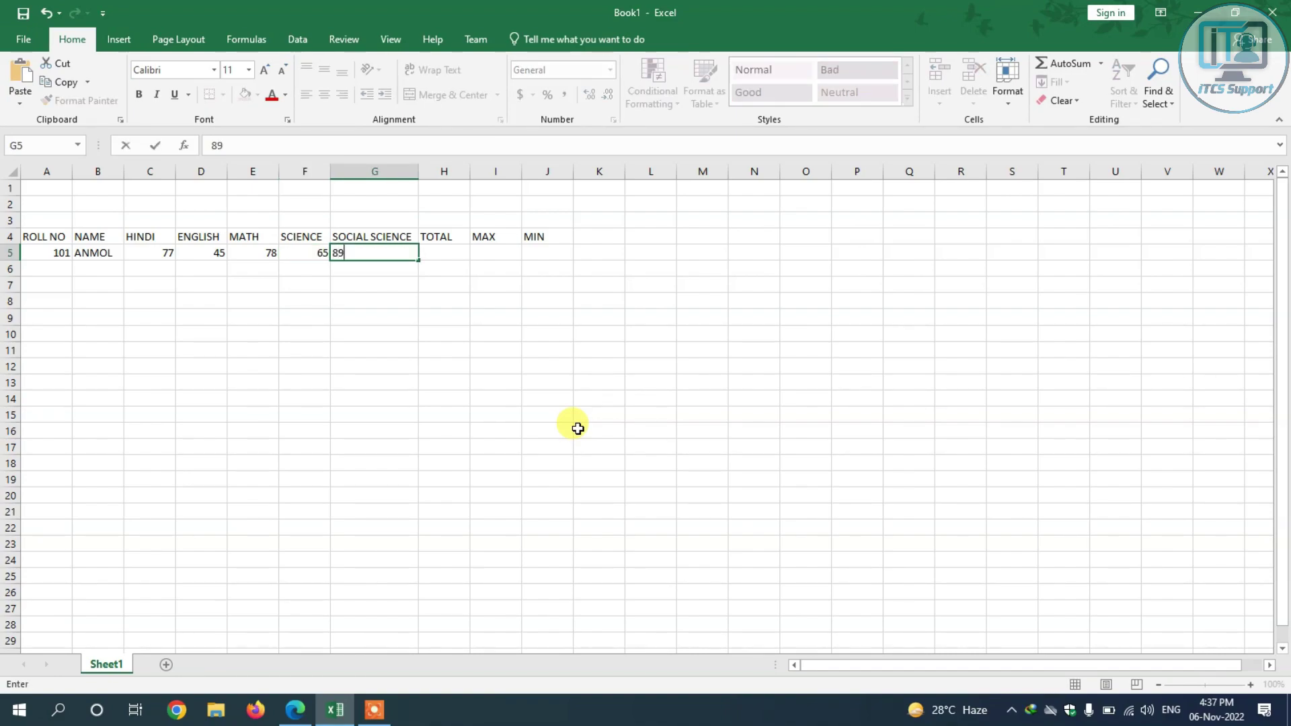
key("Tab")
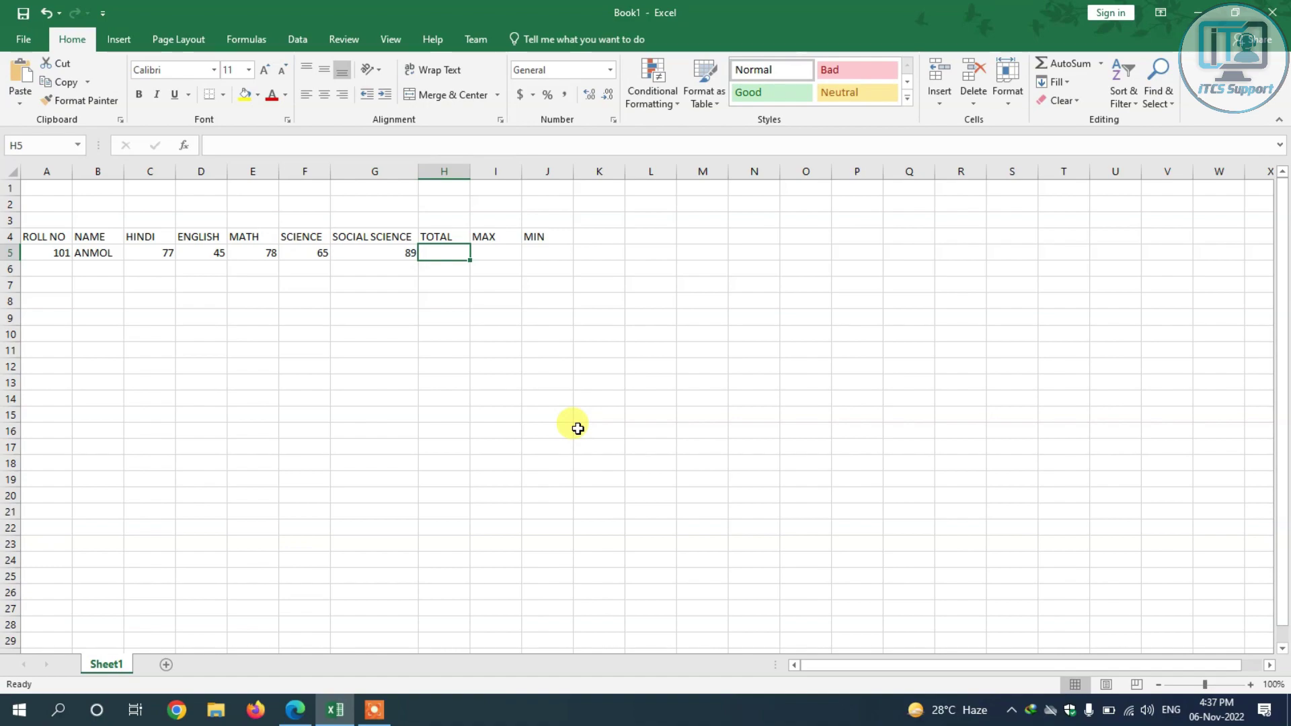
key("Return")
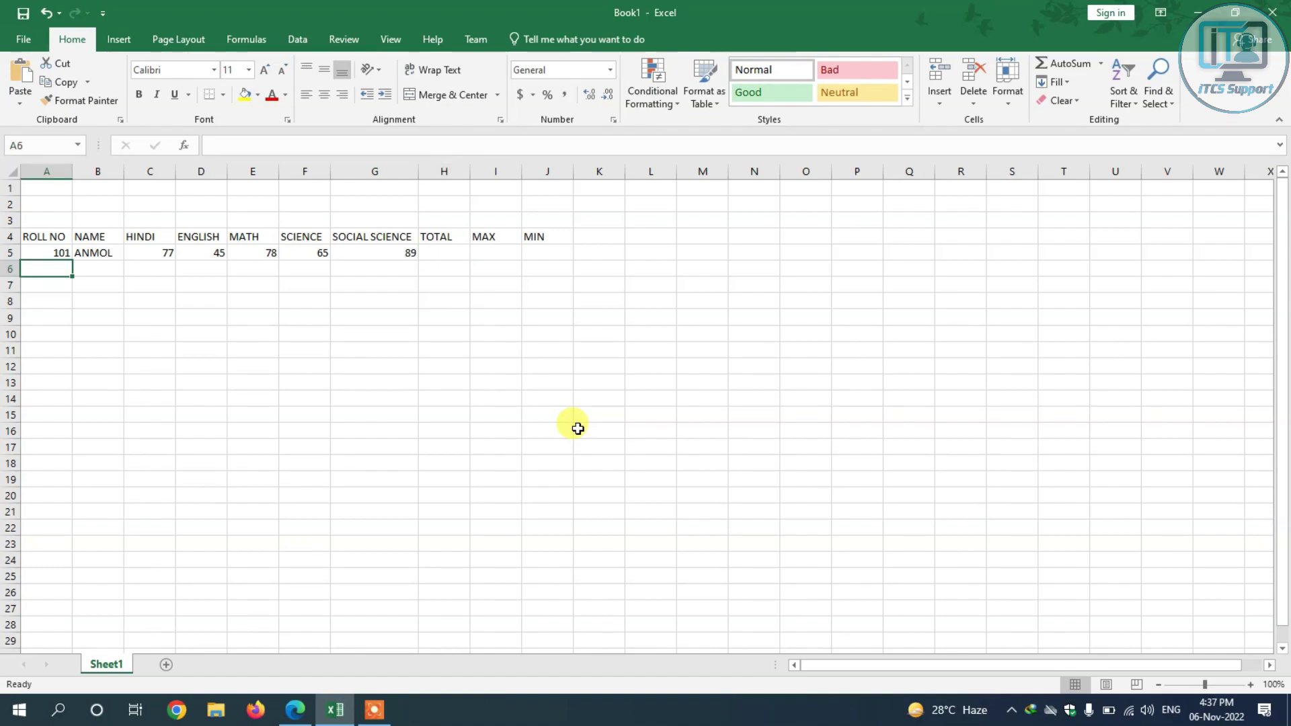
- Start the second student record in row 6 with roll number 102 in A6 and the student's name in B6
type("102")
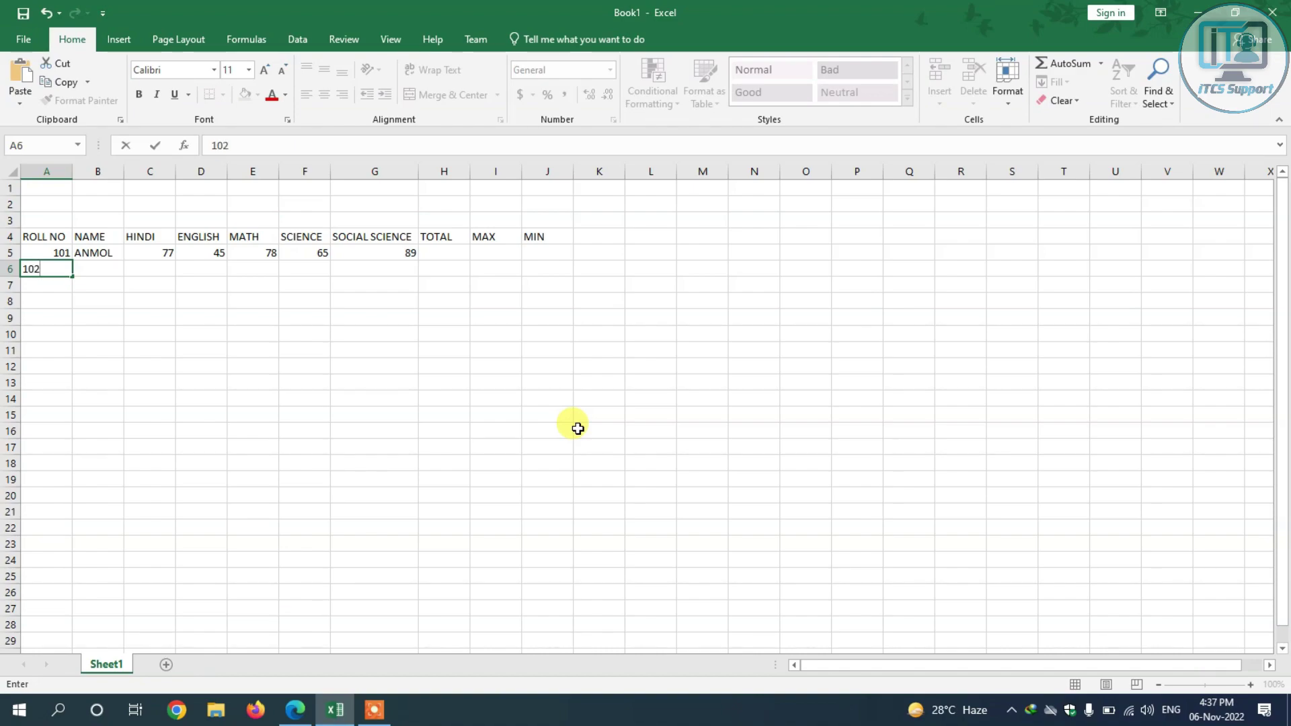
key("Tab")
type("MOH")
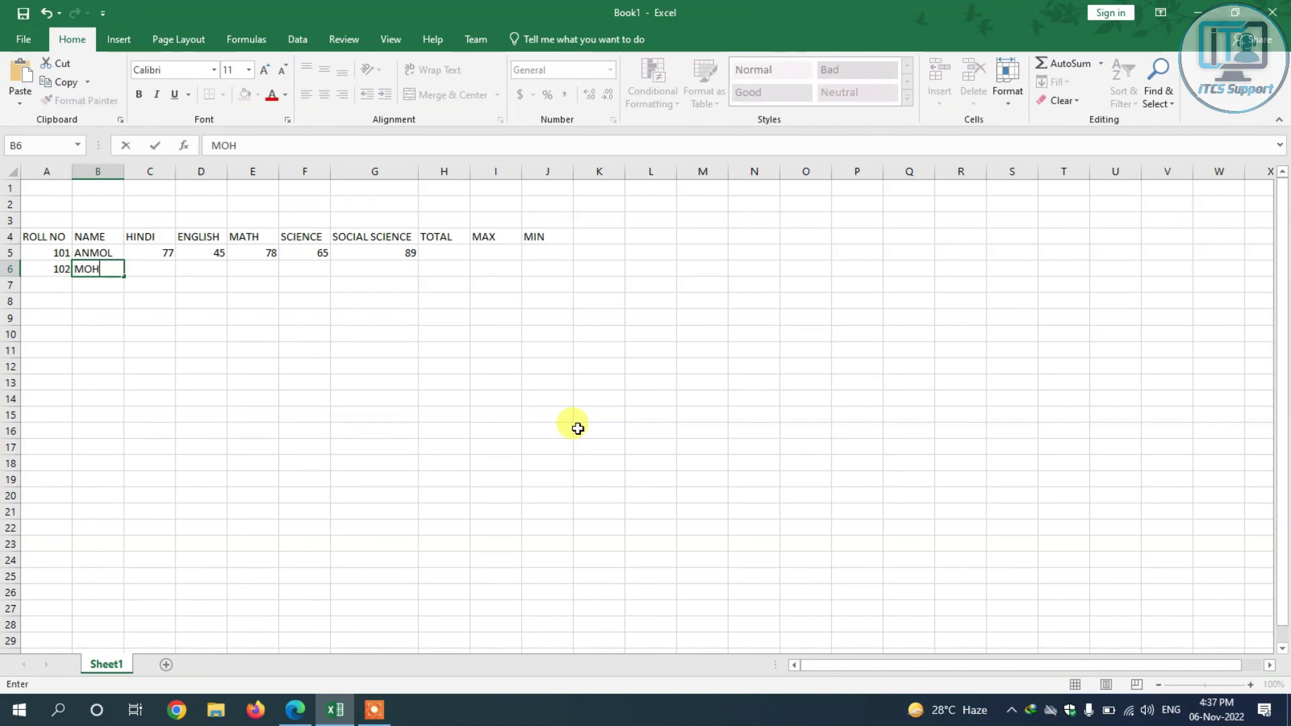
type("AN")
key("Tab")
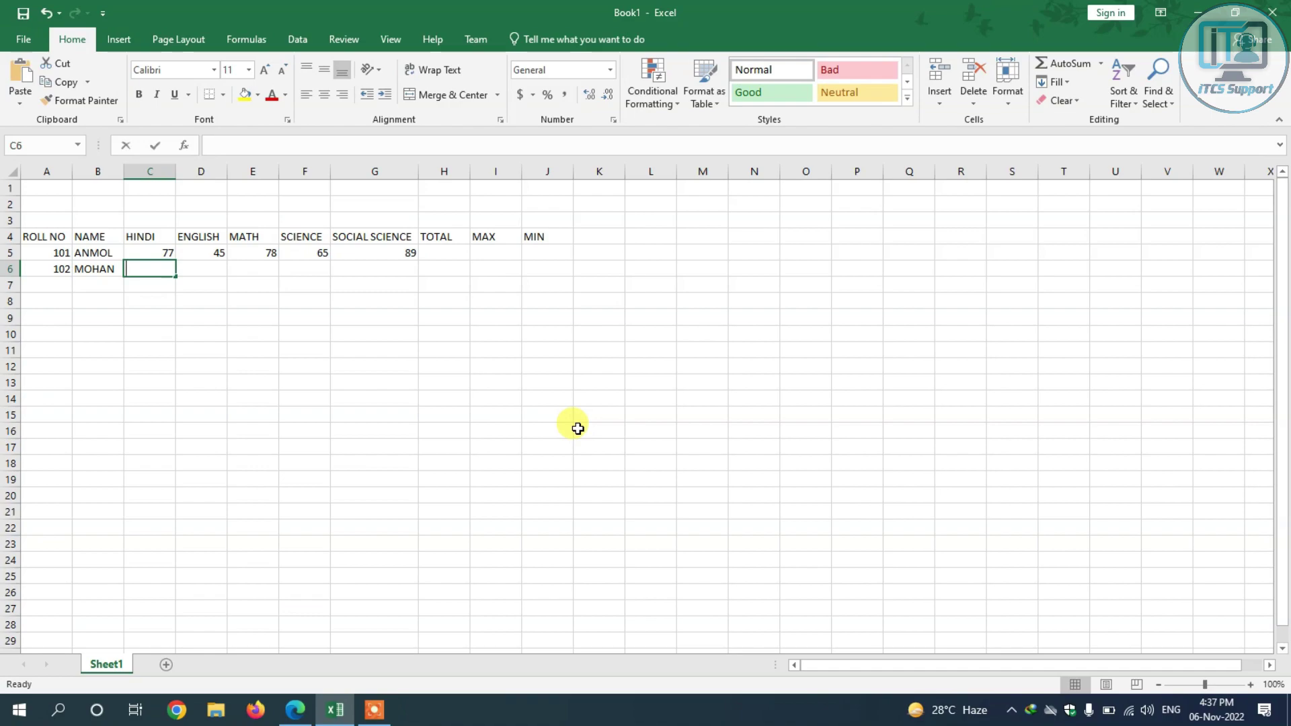
- Enter the second student's marks 56, 87, 90, 54 and 67 in cells C6 to G6
type("56")
key("Tab")
type("87")
key("Tab")
type("90")
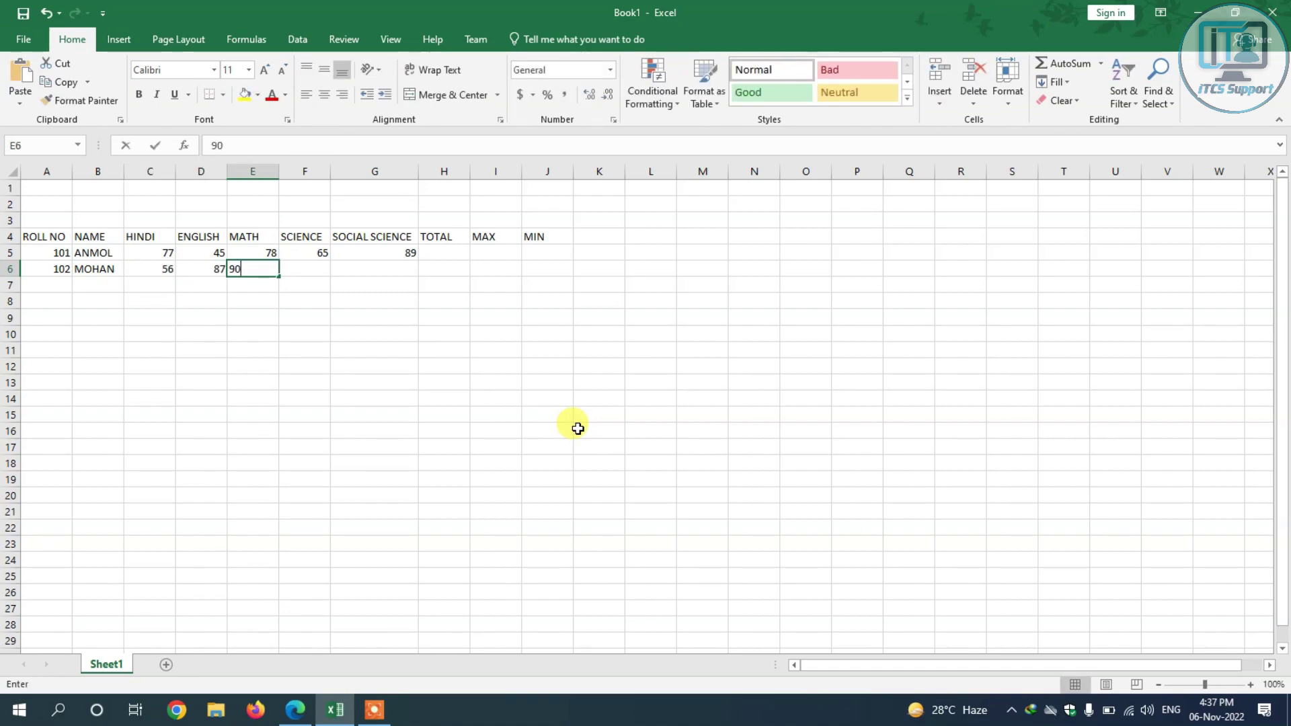
key("Tab")
type("54")
key("Tab")
type("6")
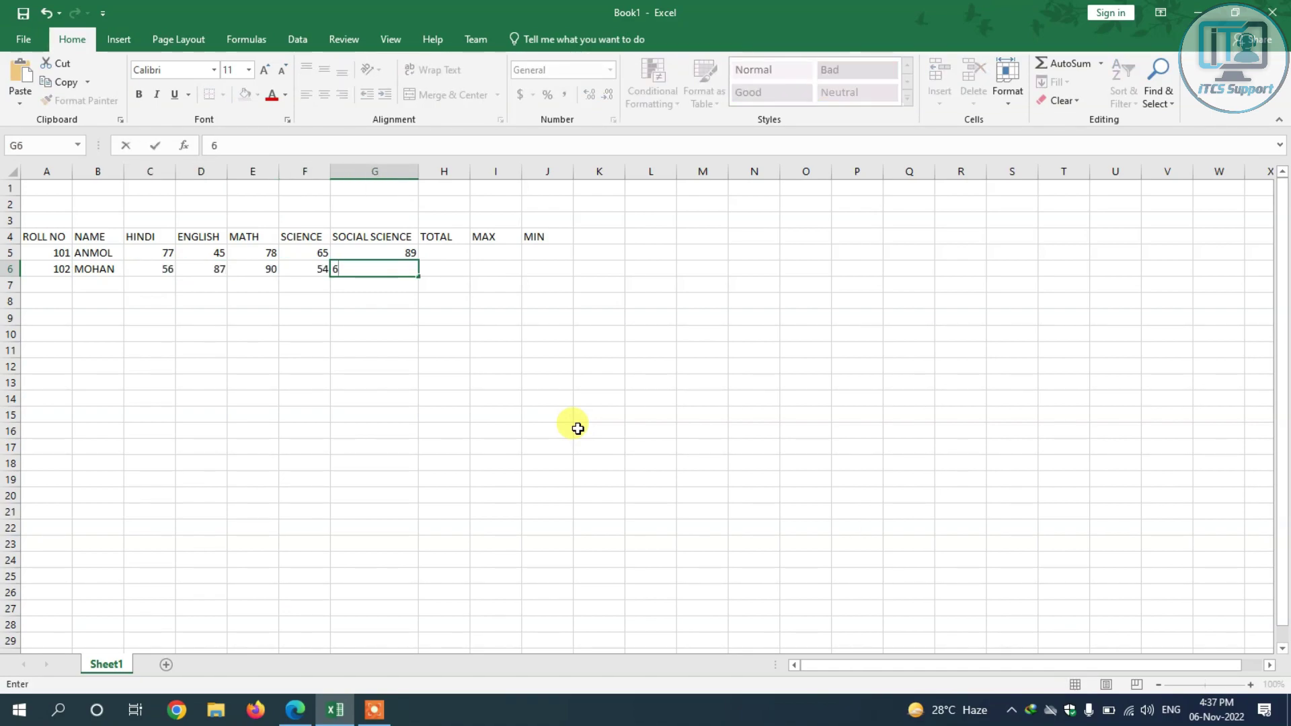
key("Tab")
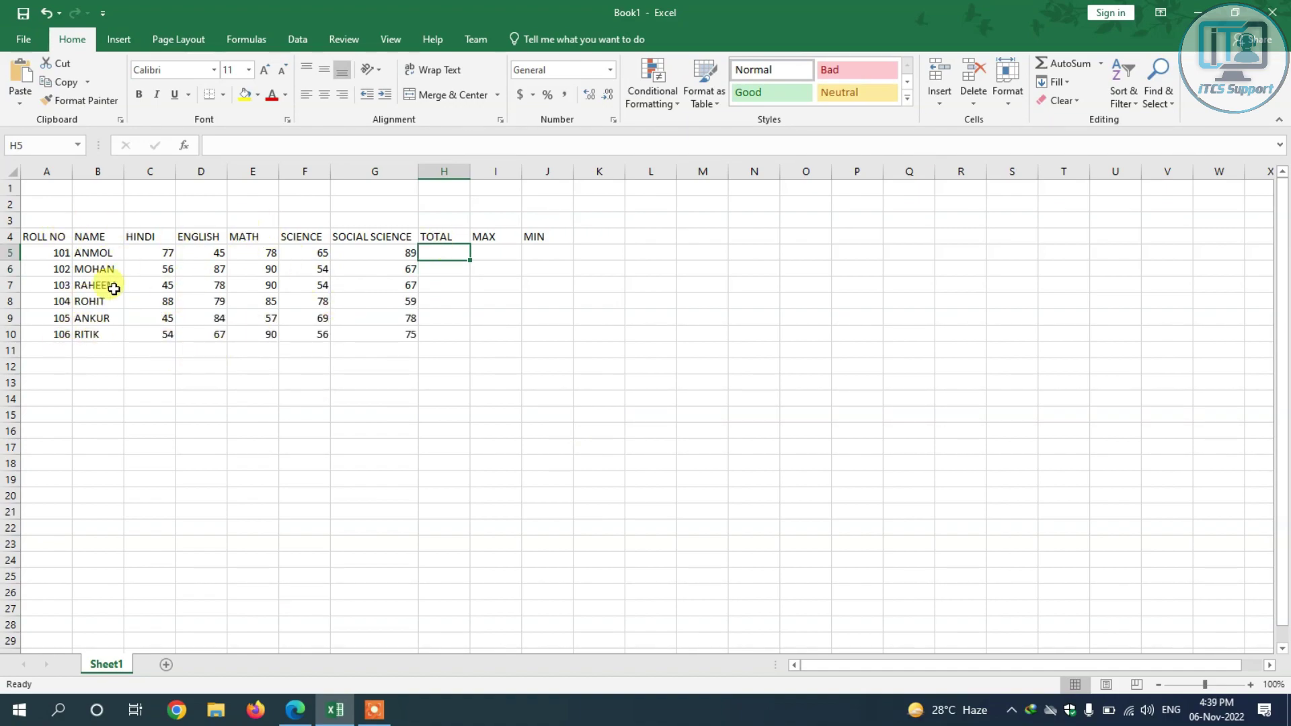
left_click(445, 302)
left_click(443, 252)
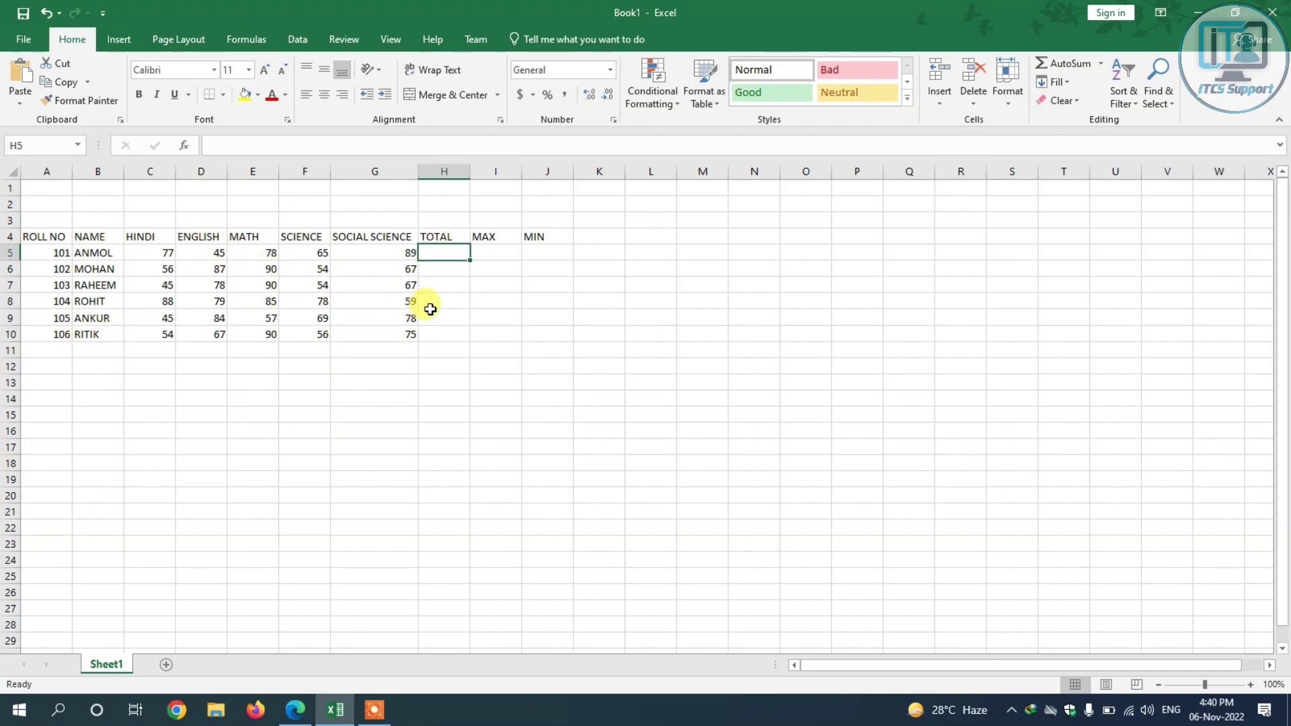
left_click(435, 286)
left_click(442, 252)
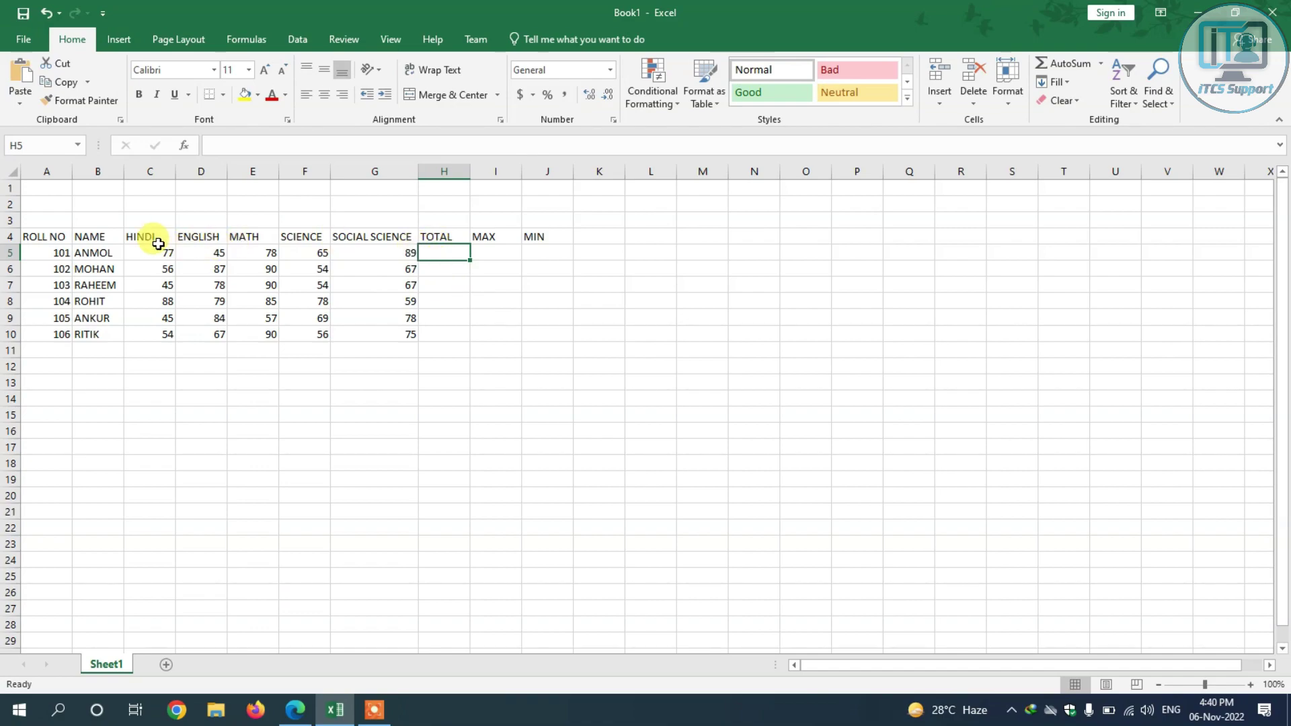
left_click(92, 252)
left_click(164, 253)
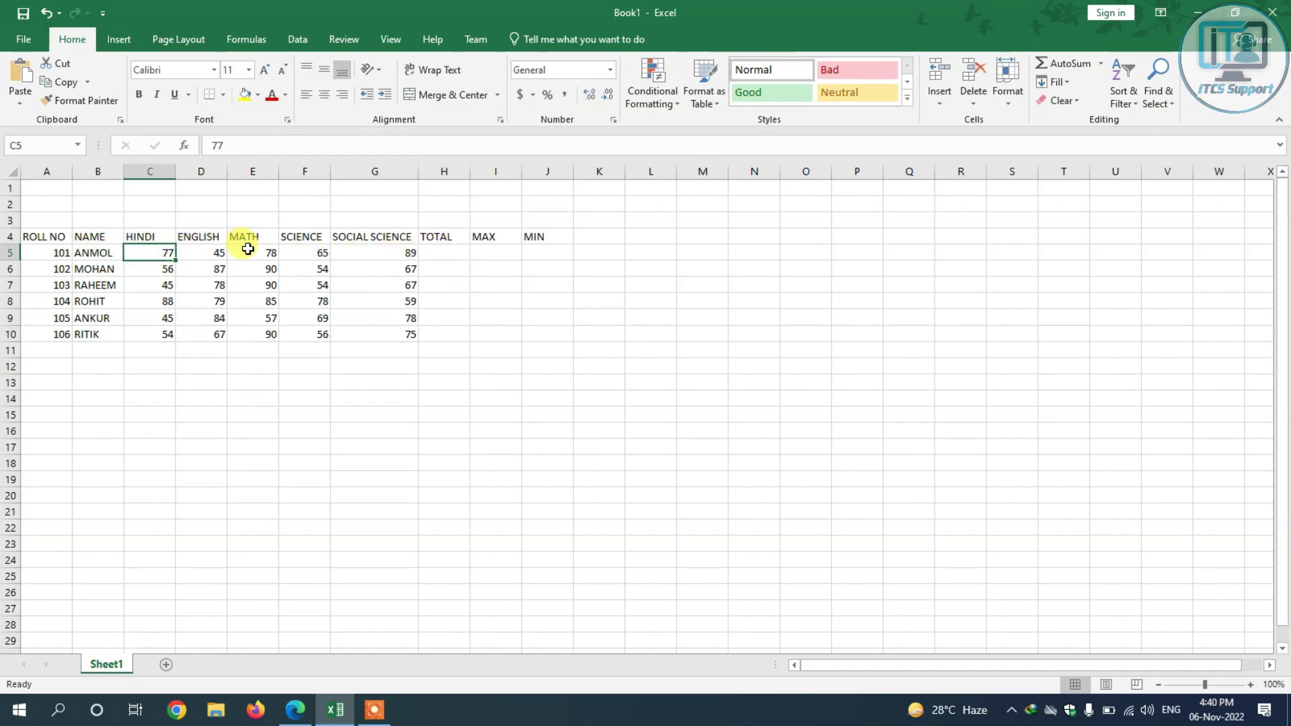
- Total the first student's marks in H5 with the formula =SUM(C5,D5,E5,F5,G5)
left_click(441, 253)
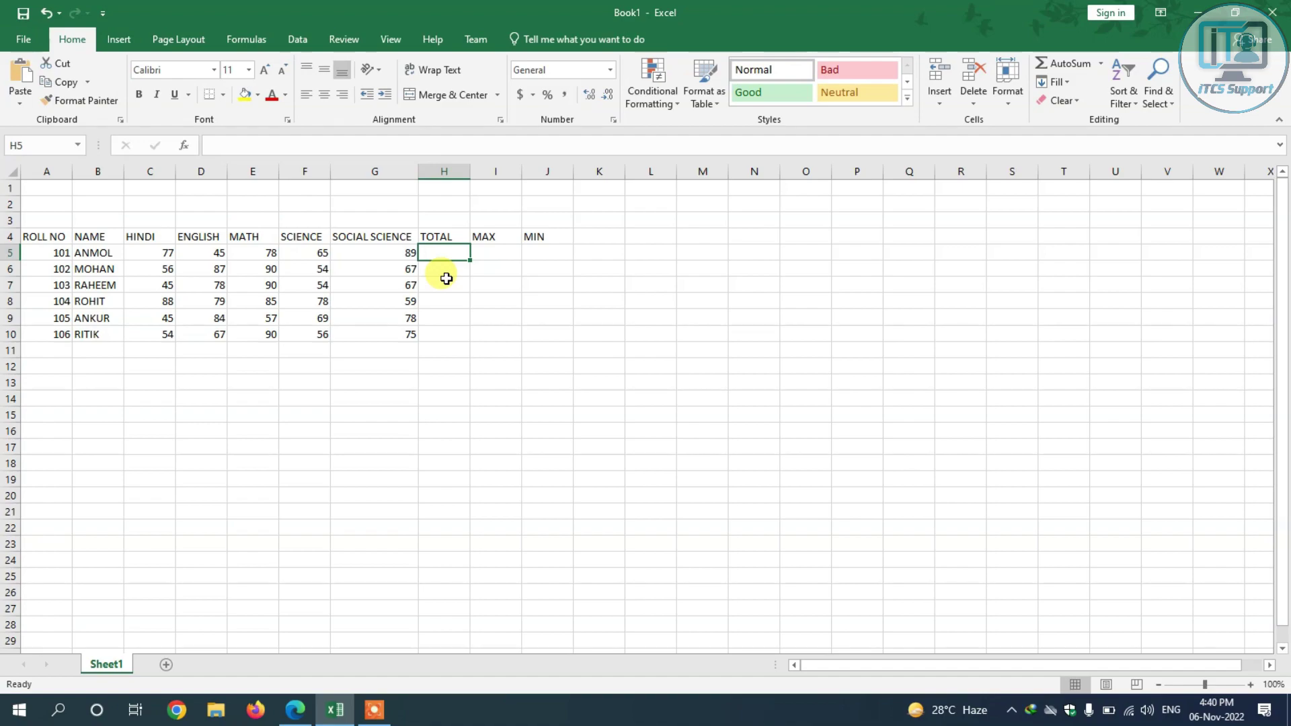
type("=")
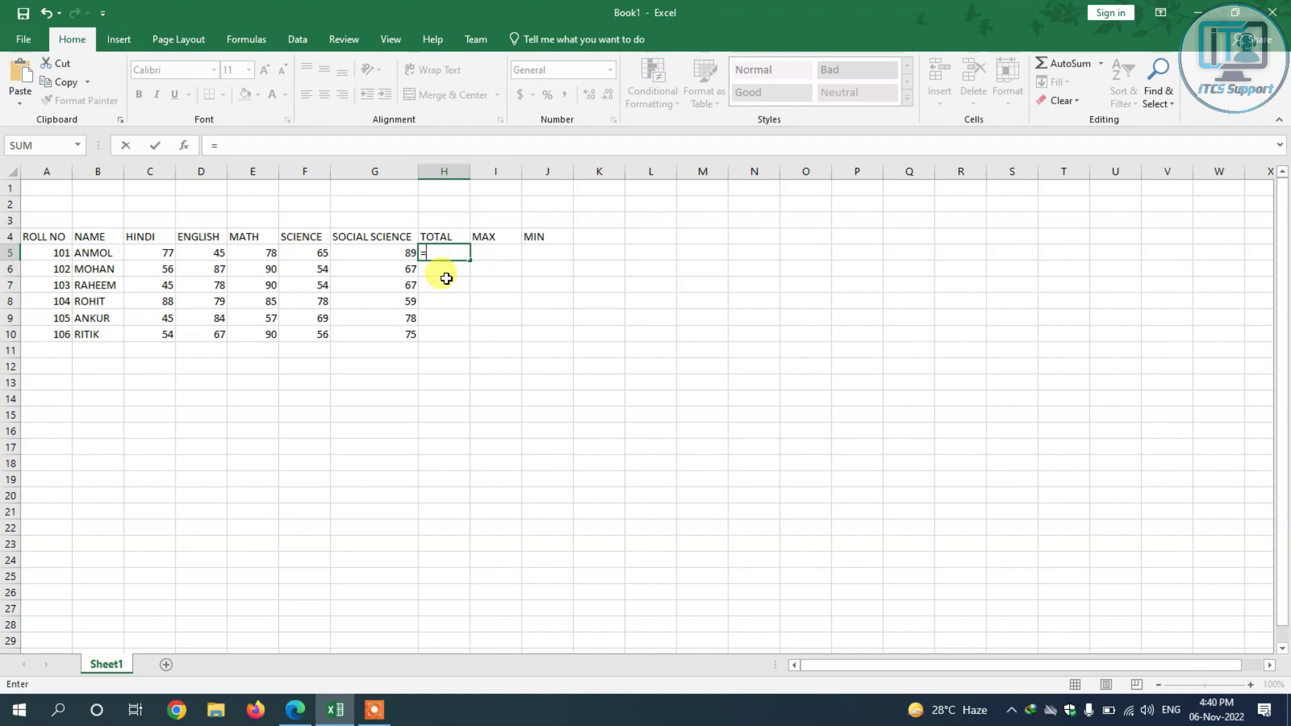
type("SUM")
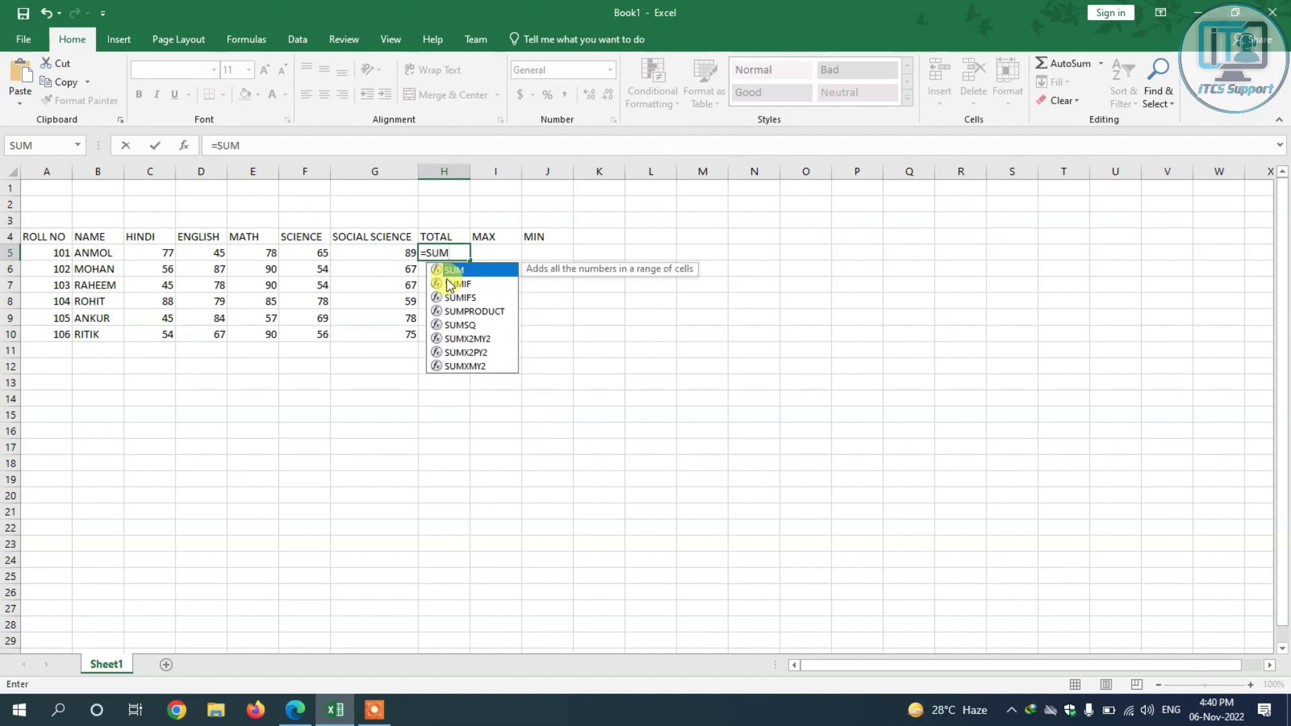
type("(")
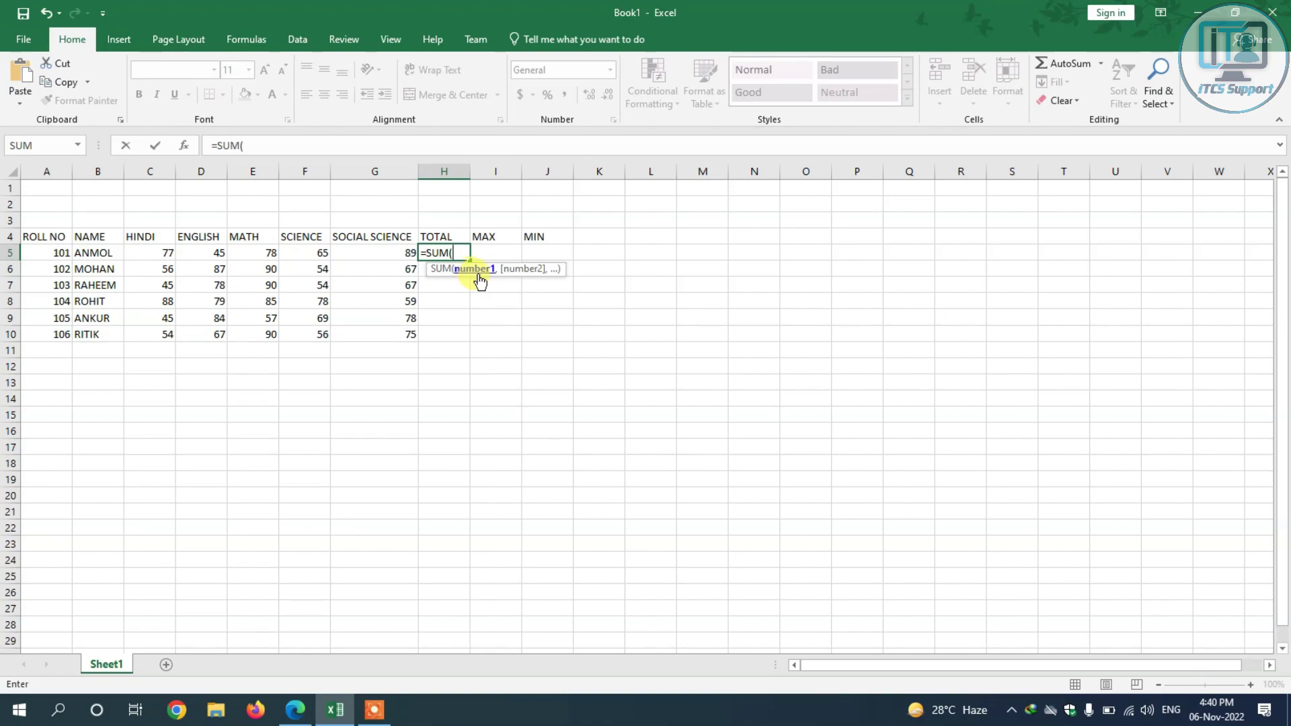
left_click(163, 253)
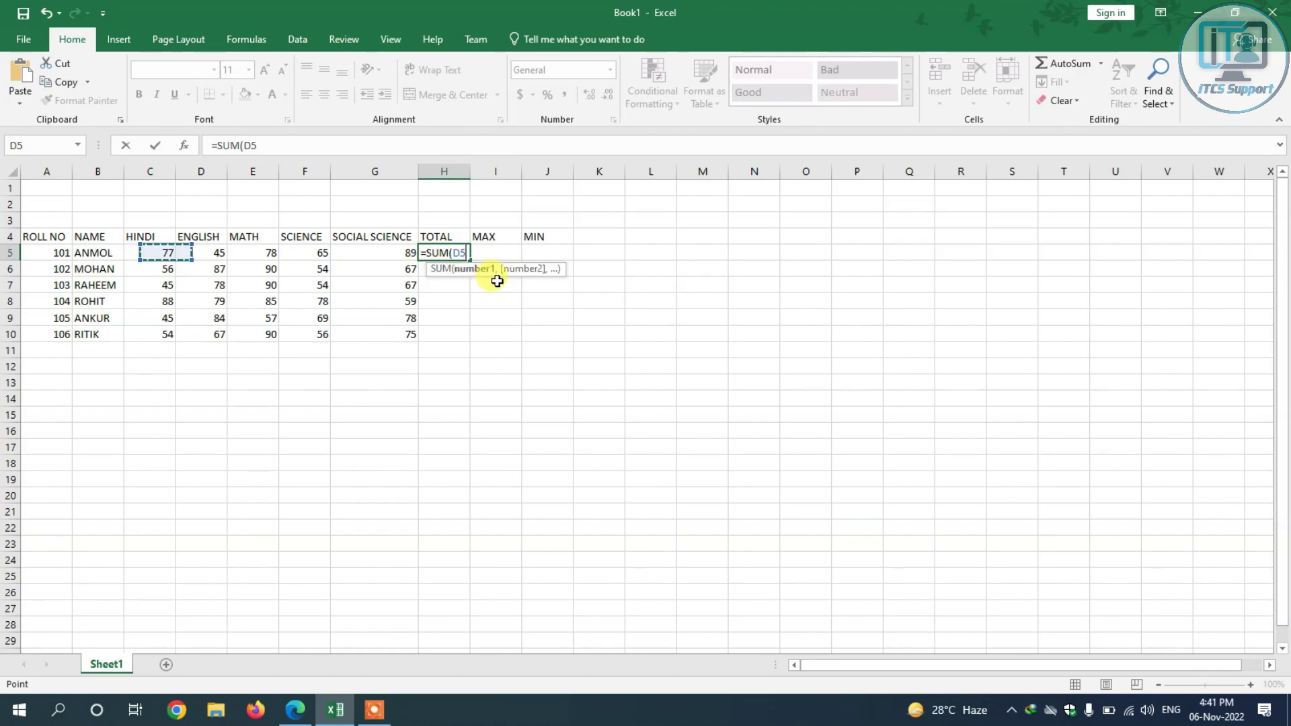
key("Left")
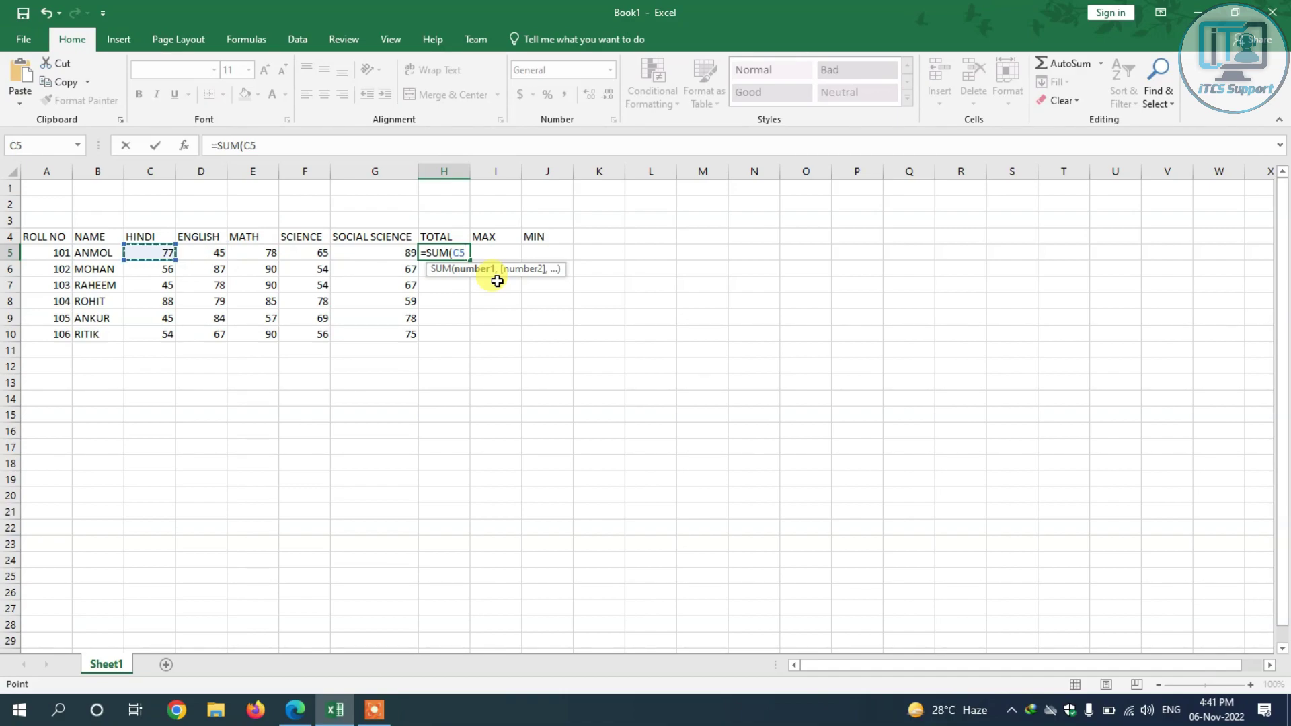
type(",")
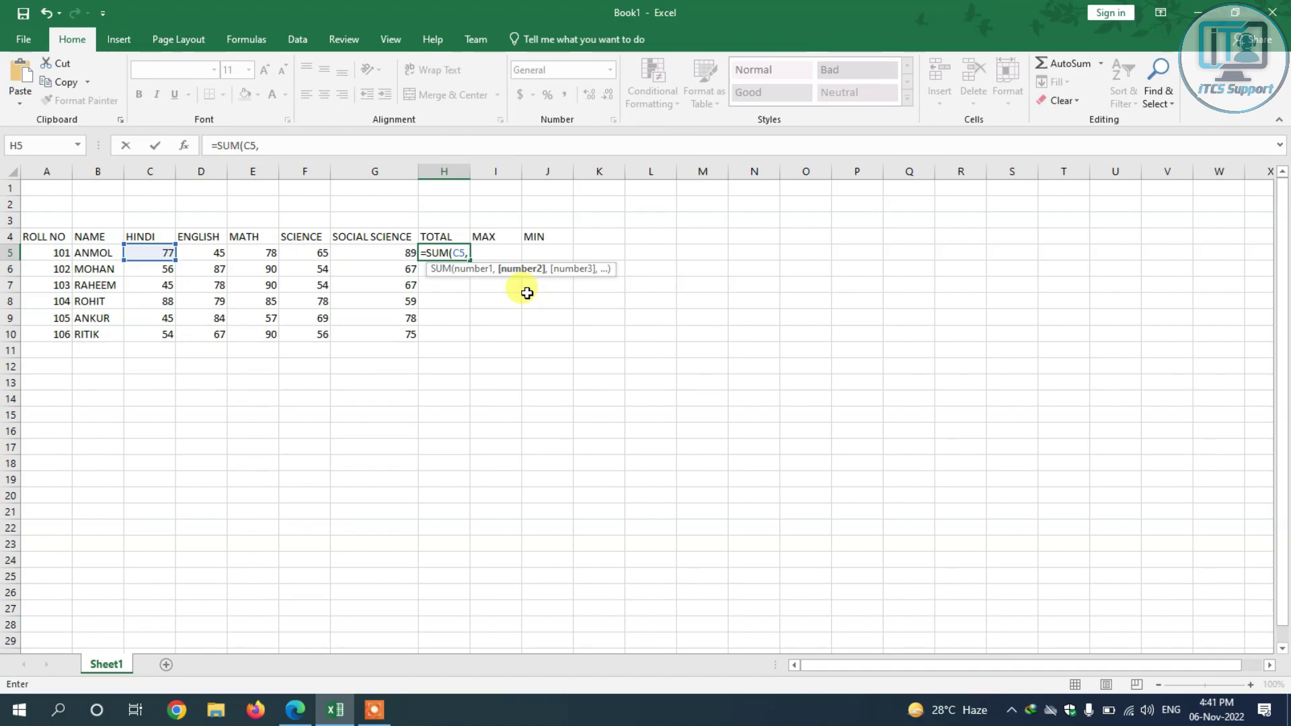
type("D5")
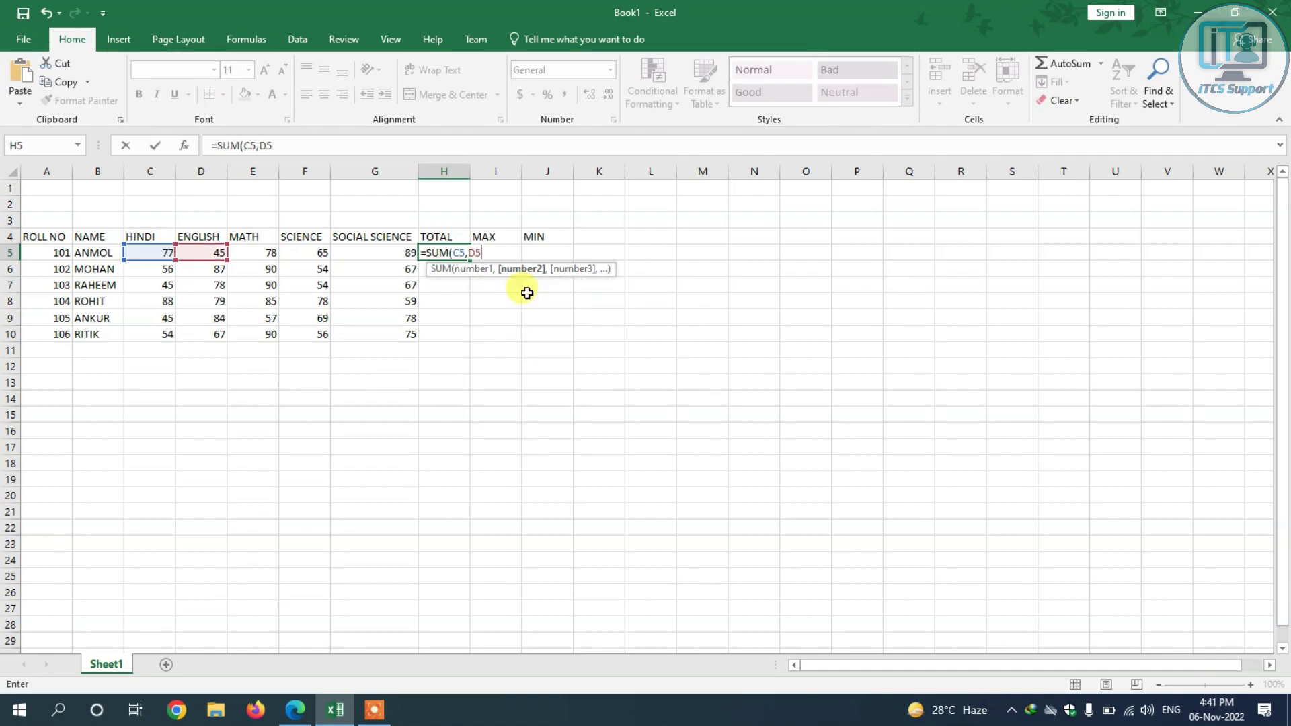
type(",")
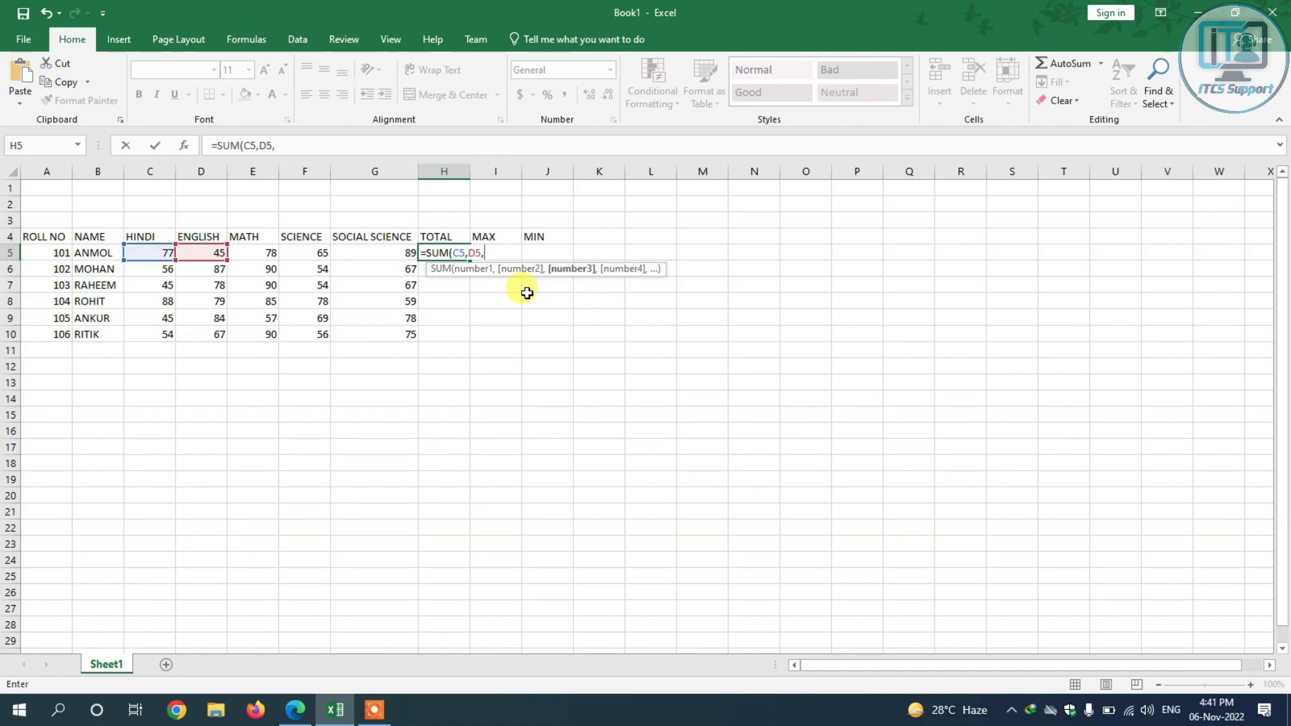
type("E5")
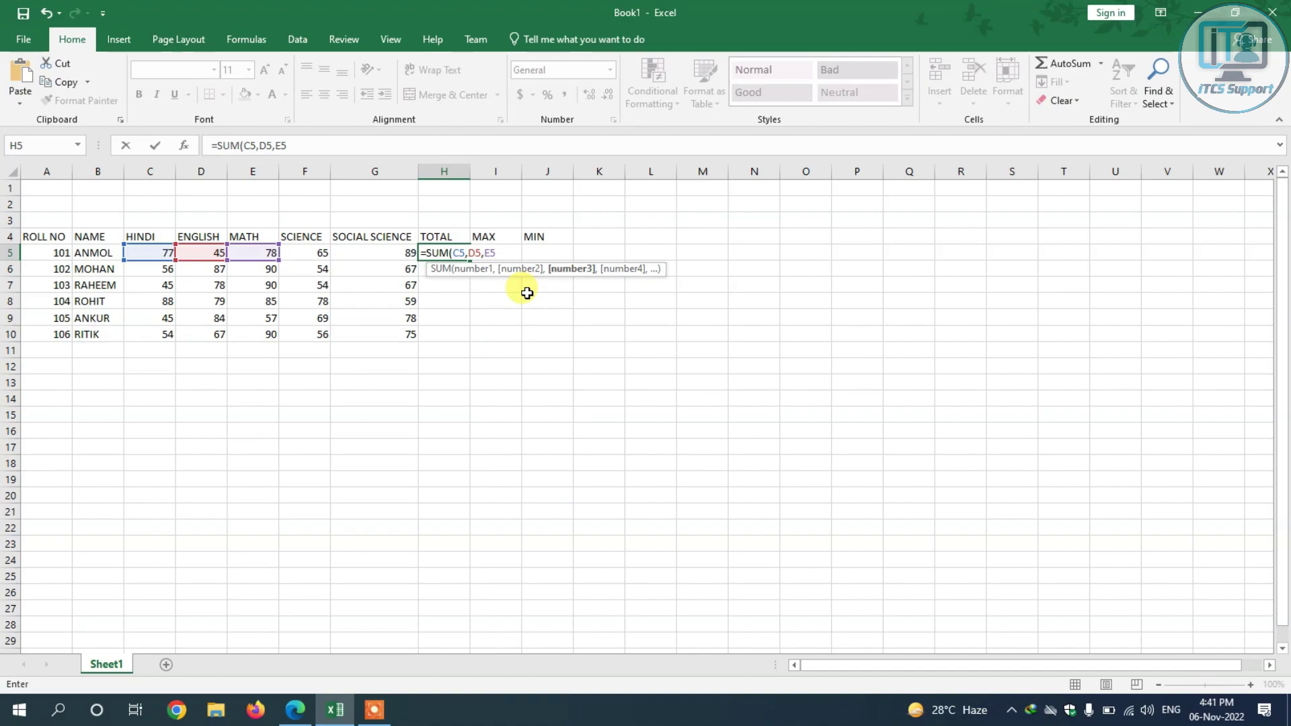
type(",")
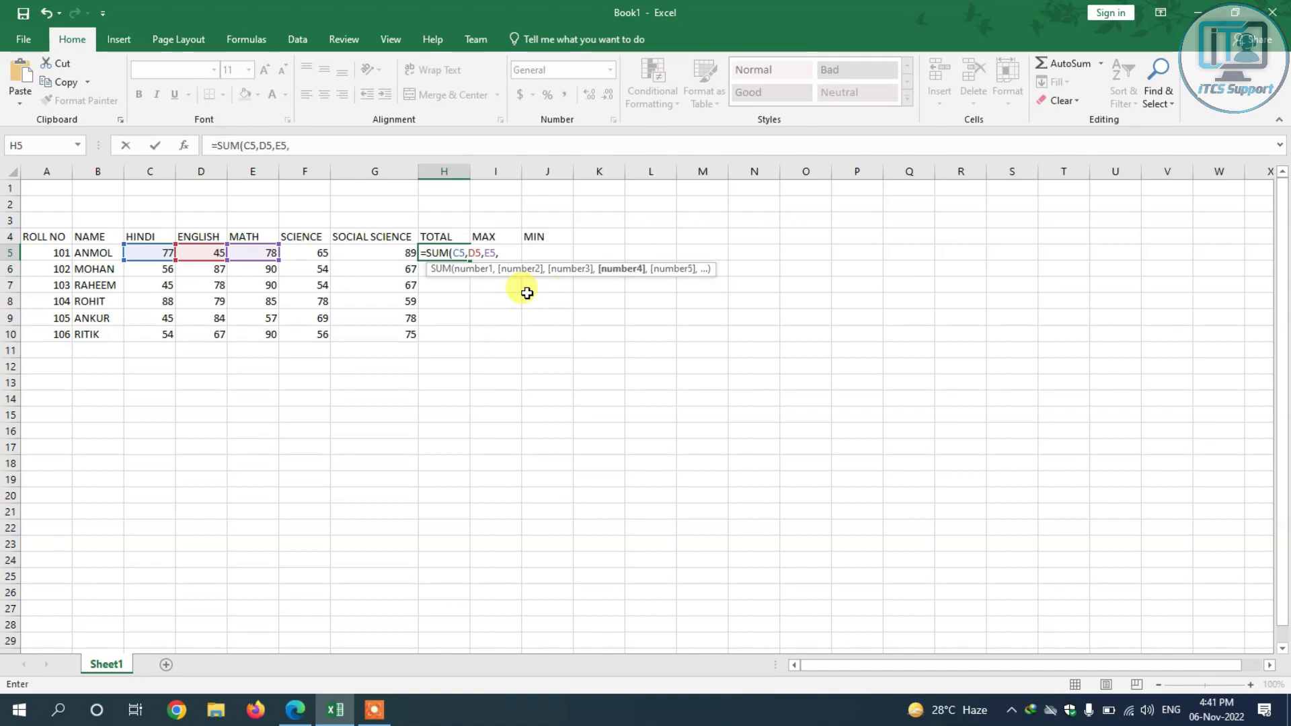
type("F5")
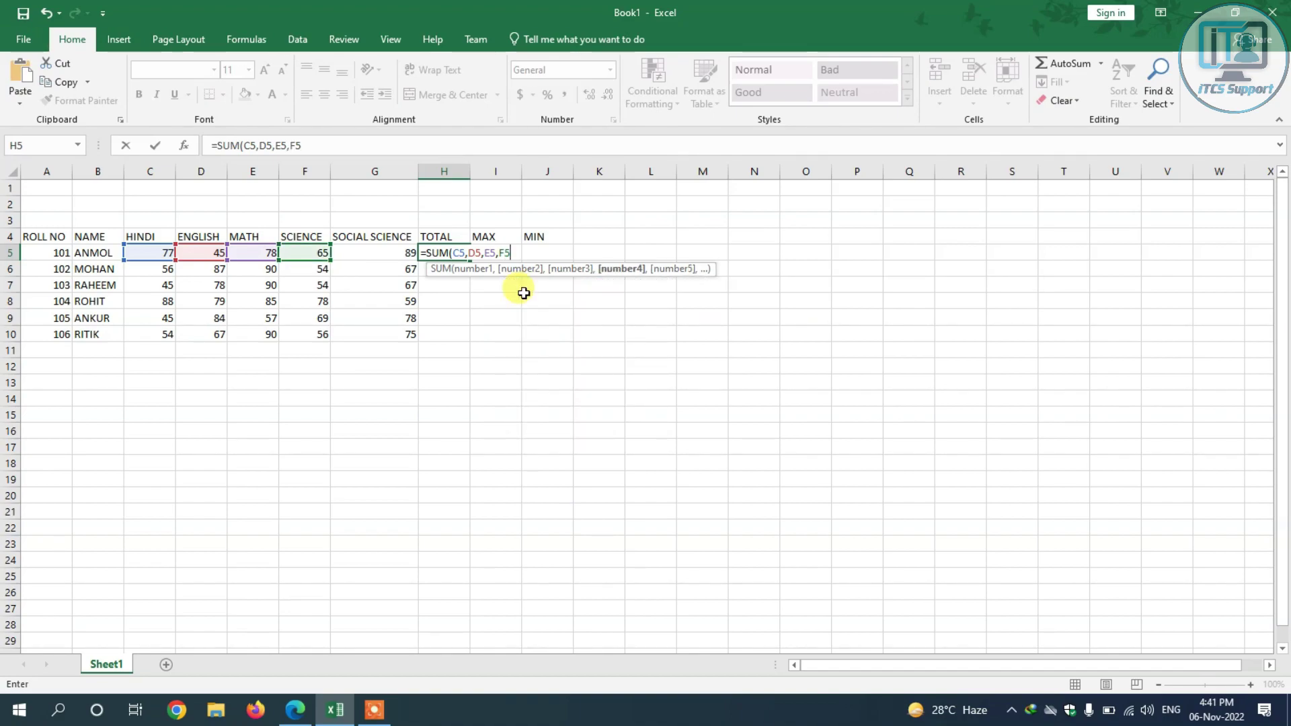
type(",")
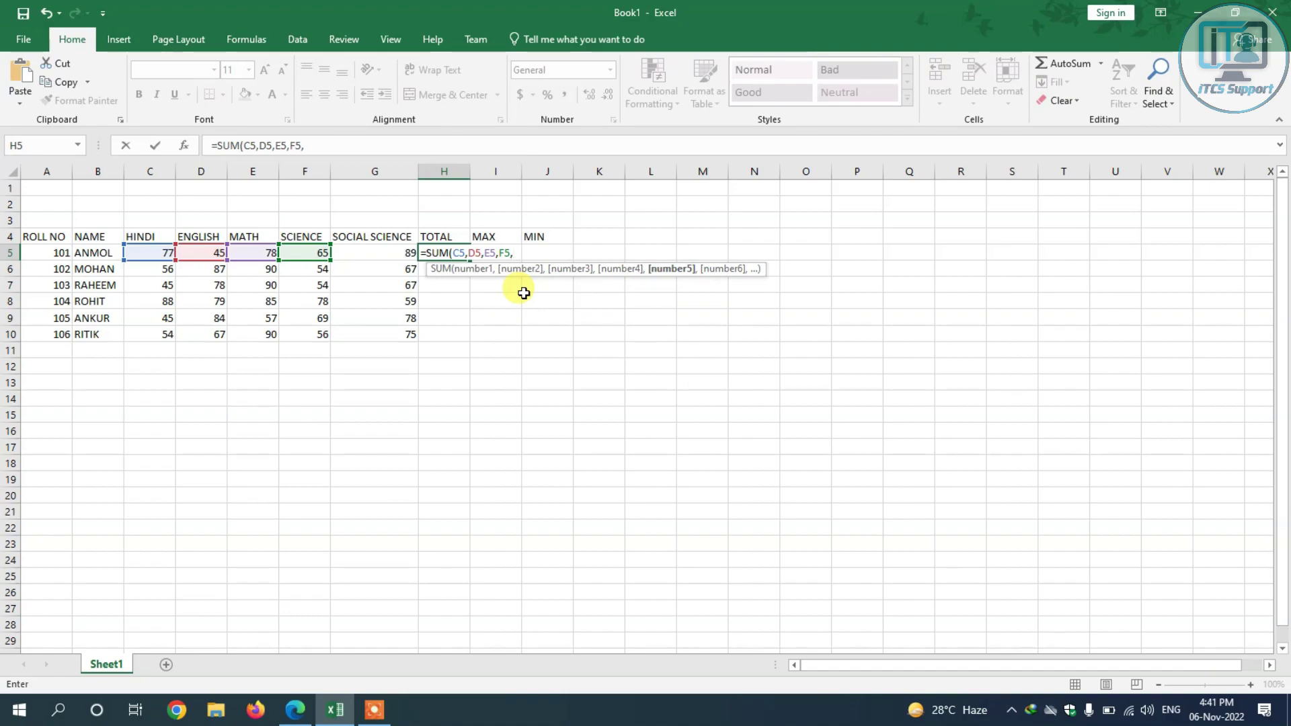
type("G5")
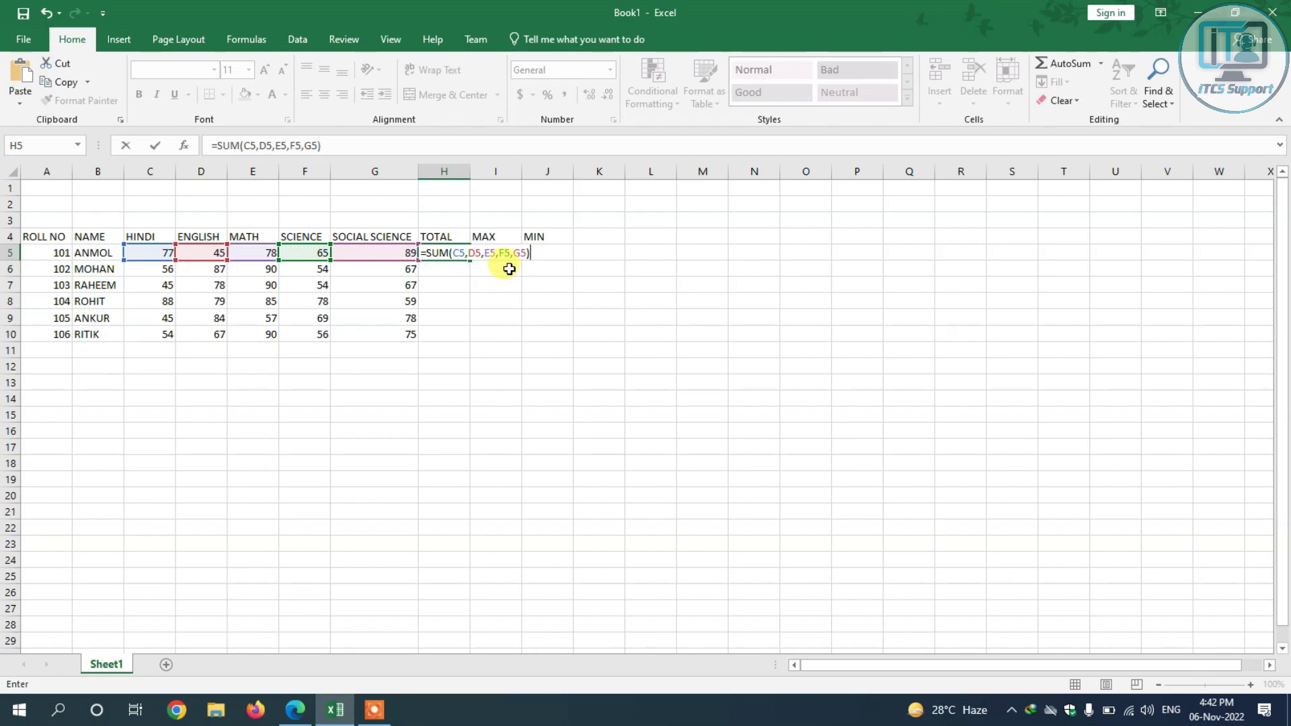
key("Return")
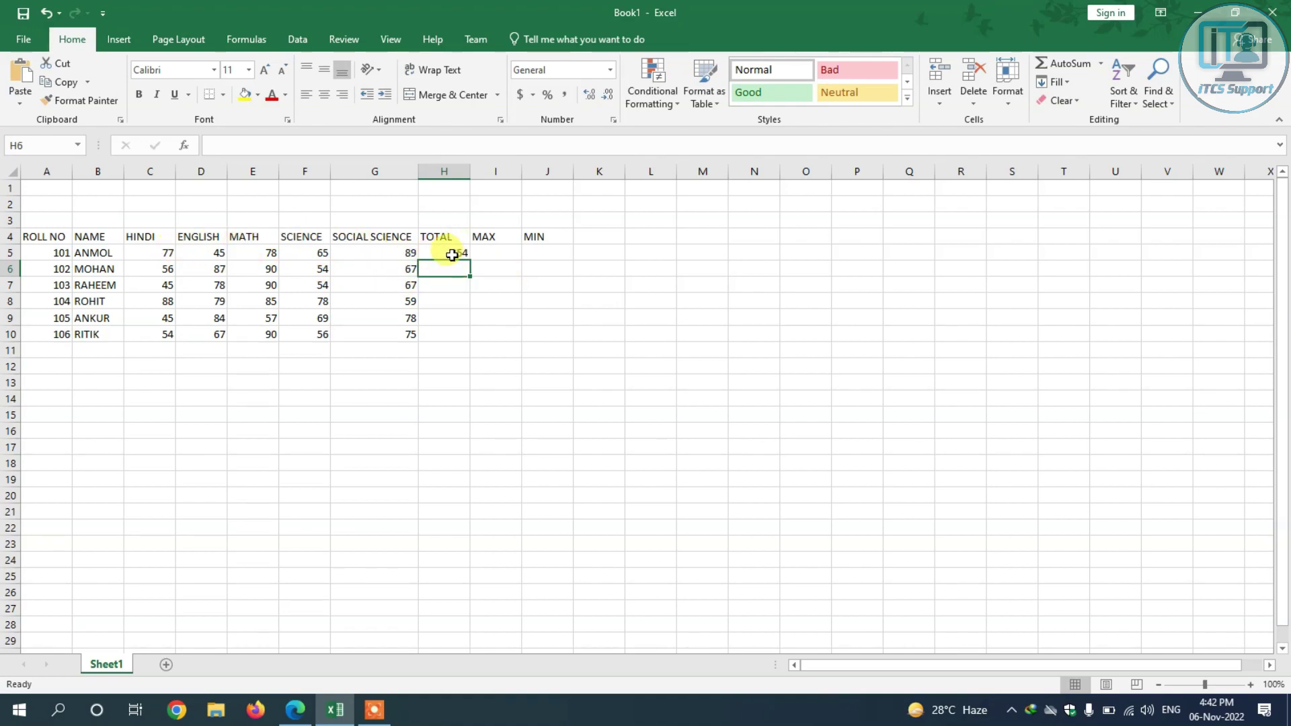
- Change the first student's English mark in D5 to 76
left_click(211, 253)
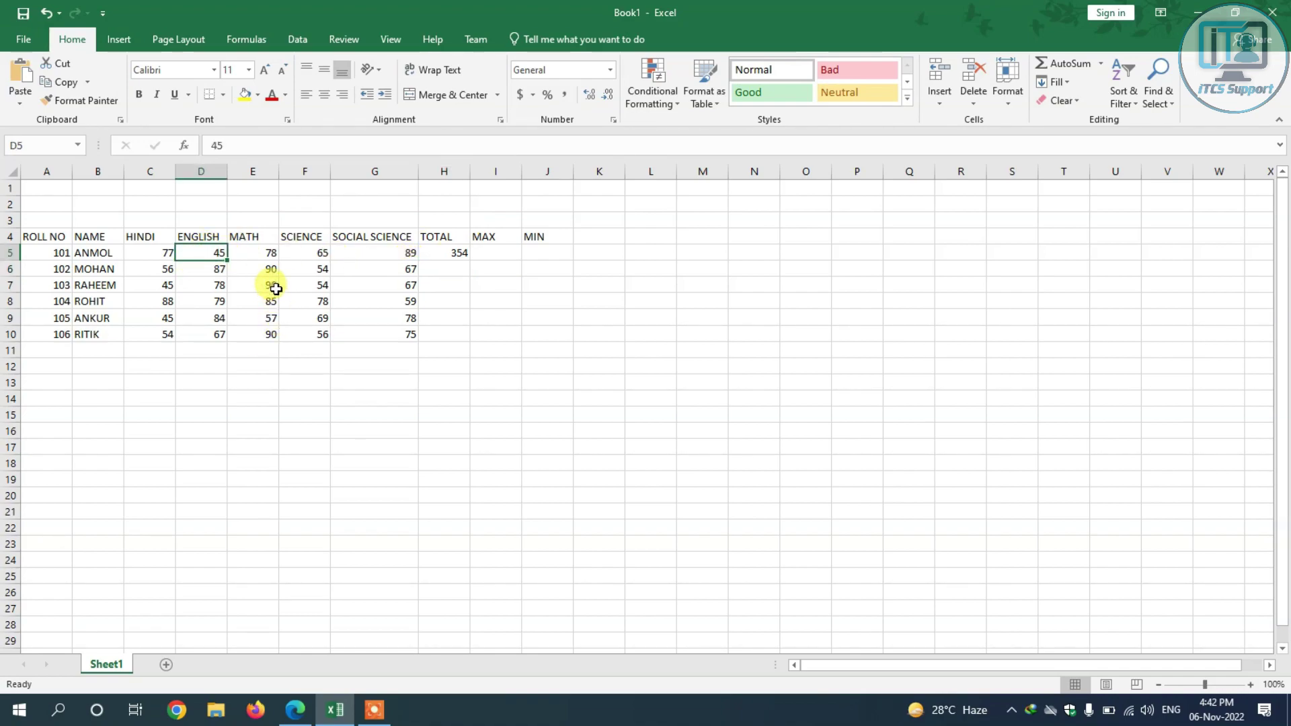
type("76")
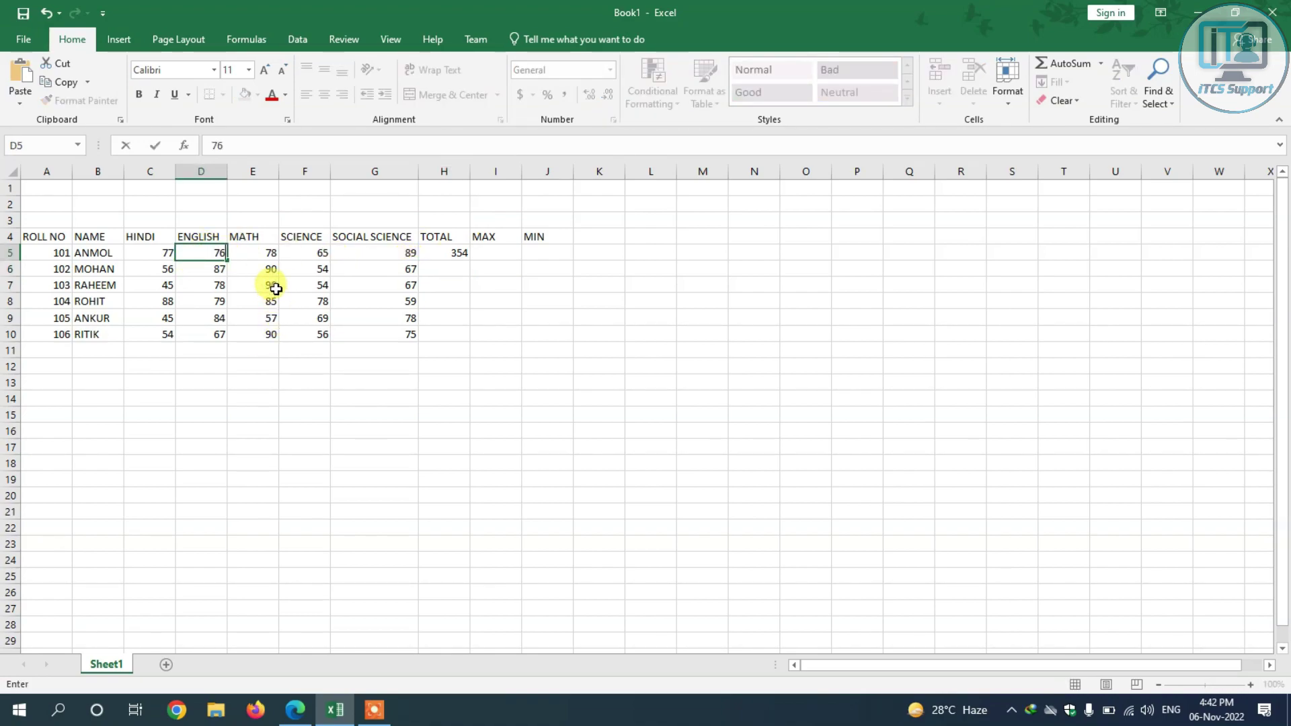
key("Return")
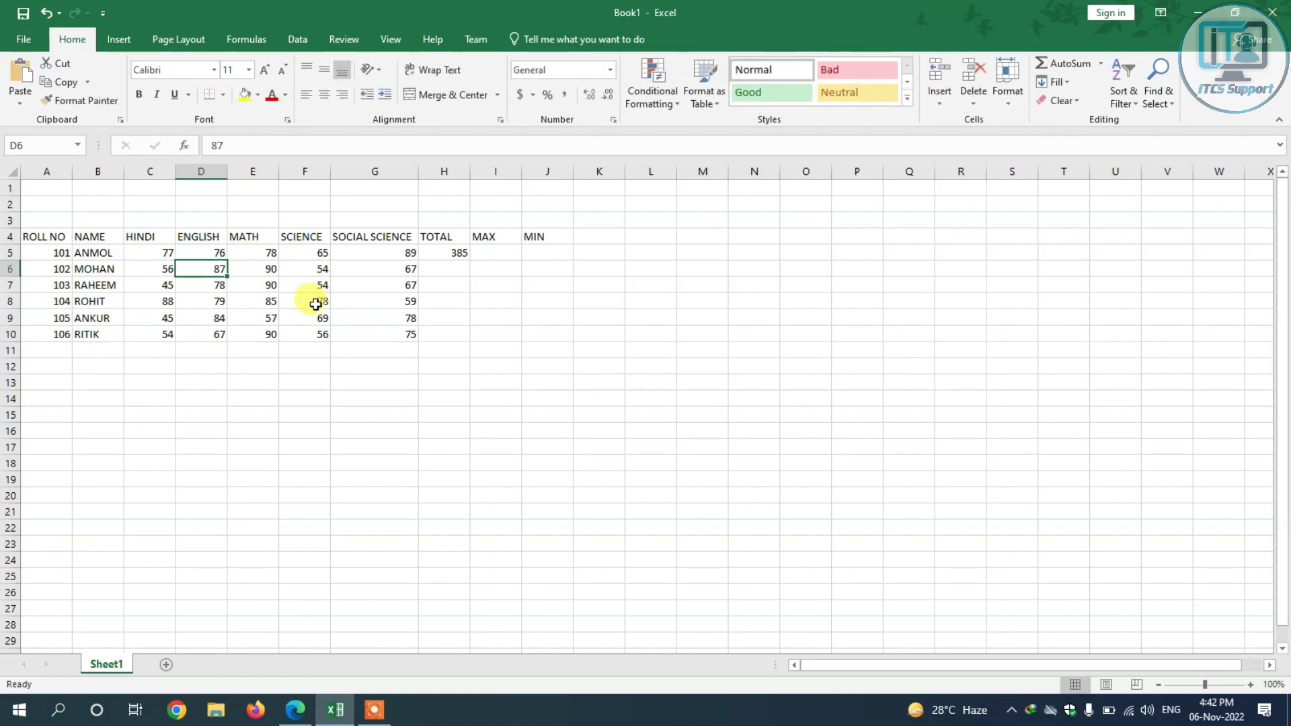
- Total the second student's marks in H6 with the formula =SUM(C6,D6,E6,F6,G6)
left_click(457, 270)
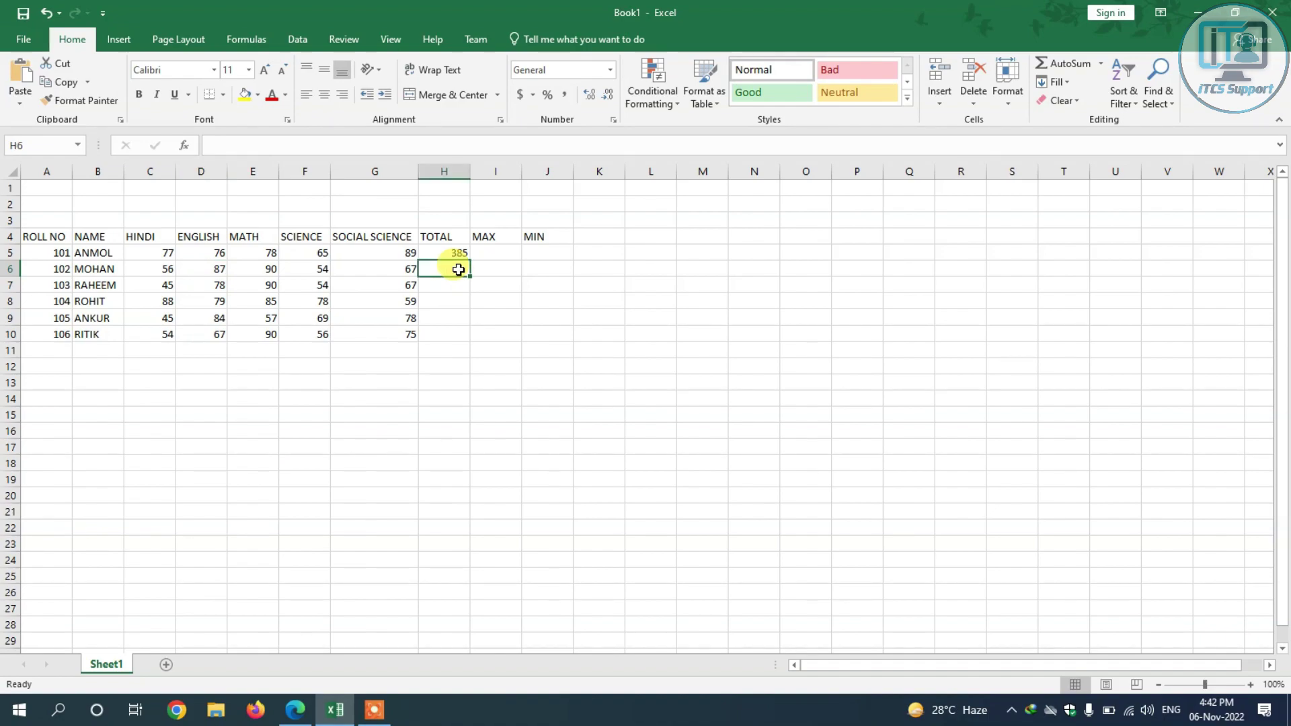
type("=SUM")
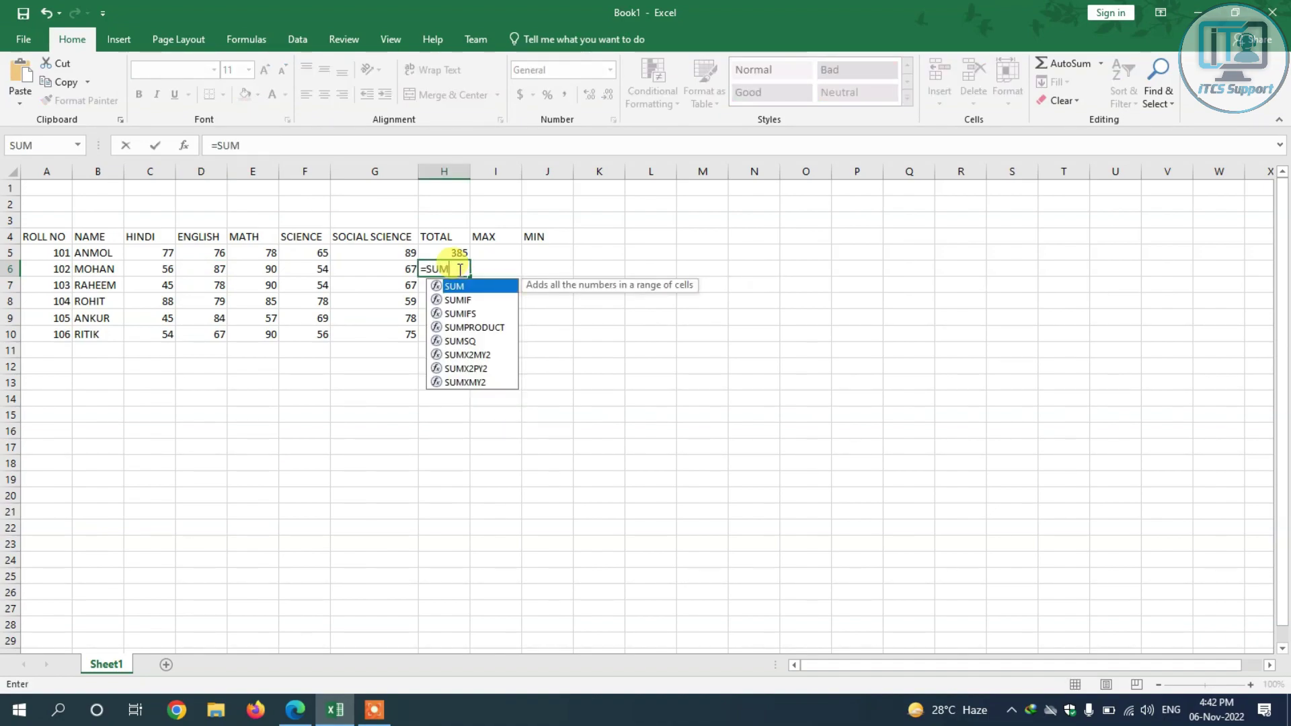
type("(")
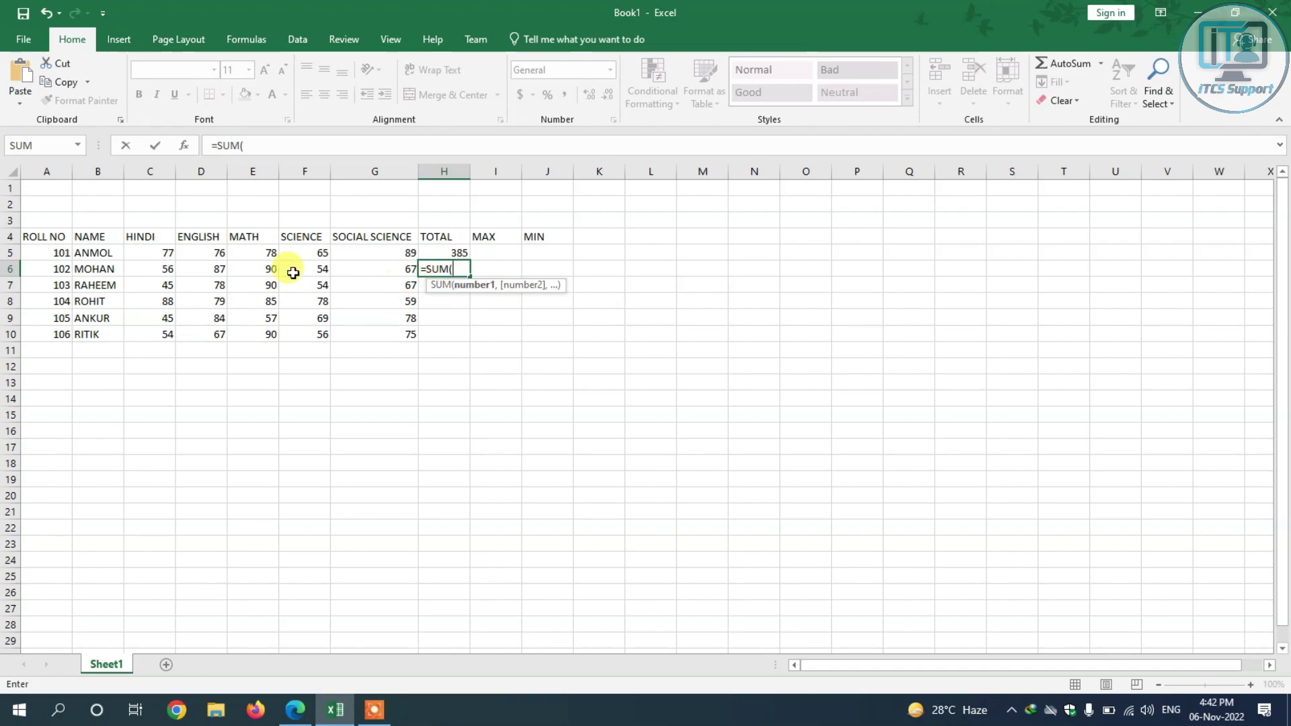
left_click(168, 269)
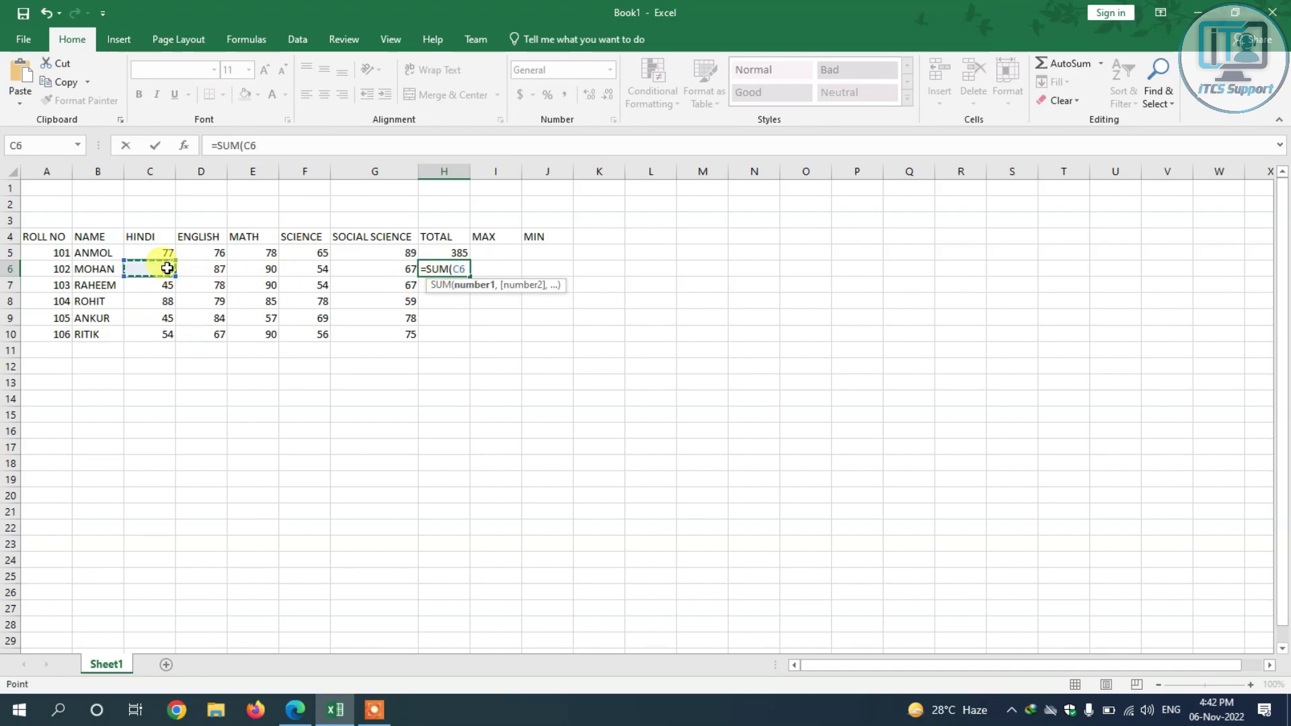
type(",")
left_click(210, 268)
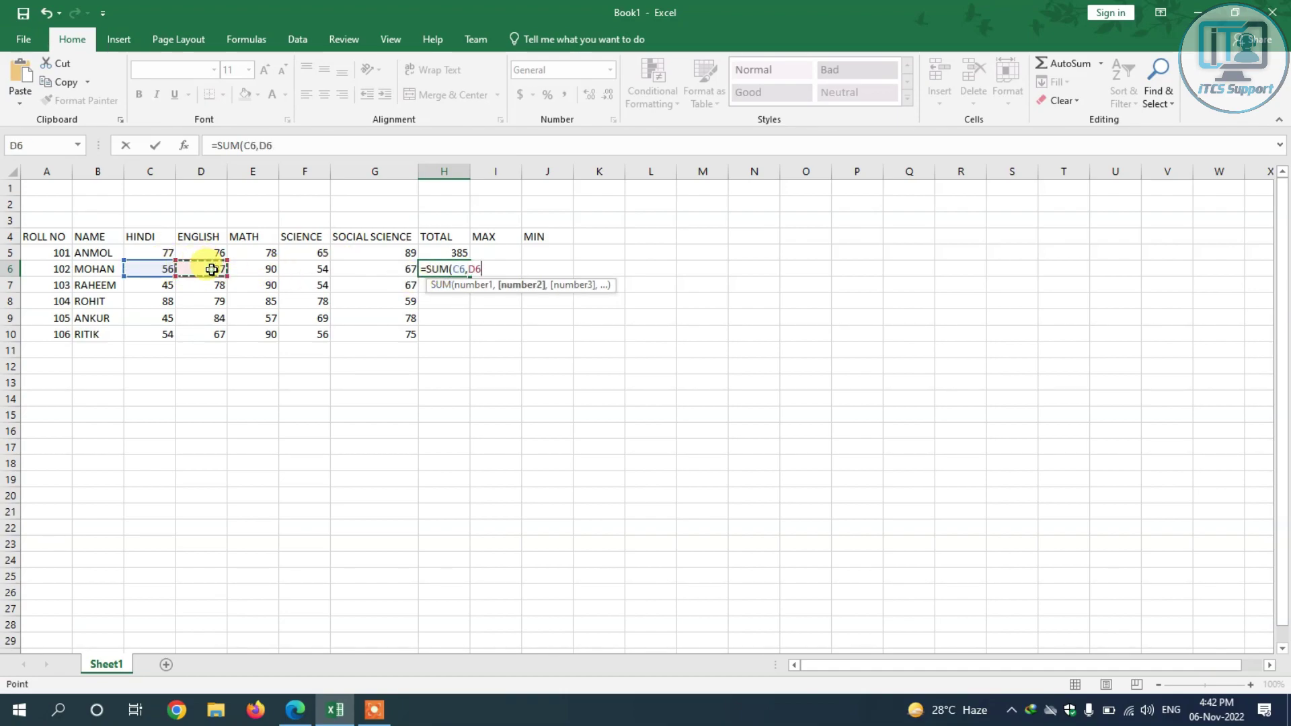
type(",")
left_click(256, 271)
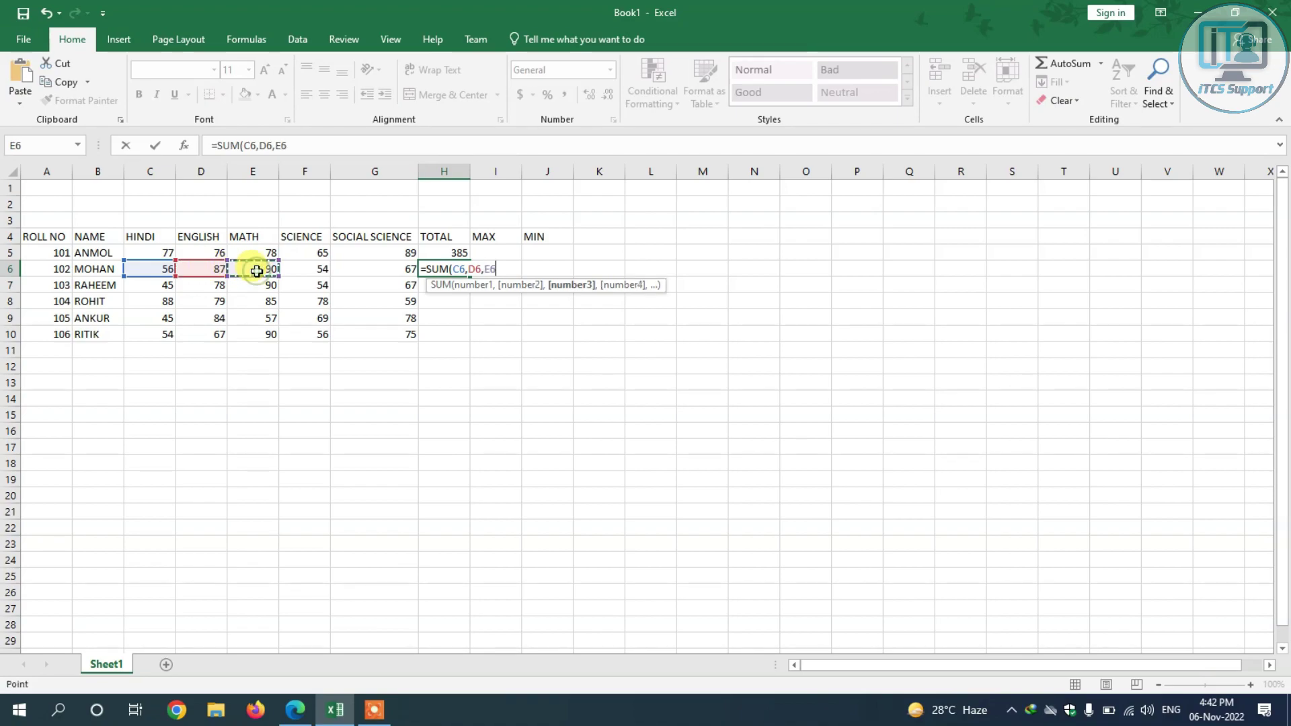
type(",")
left_click(304, 268)
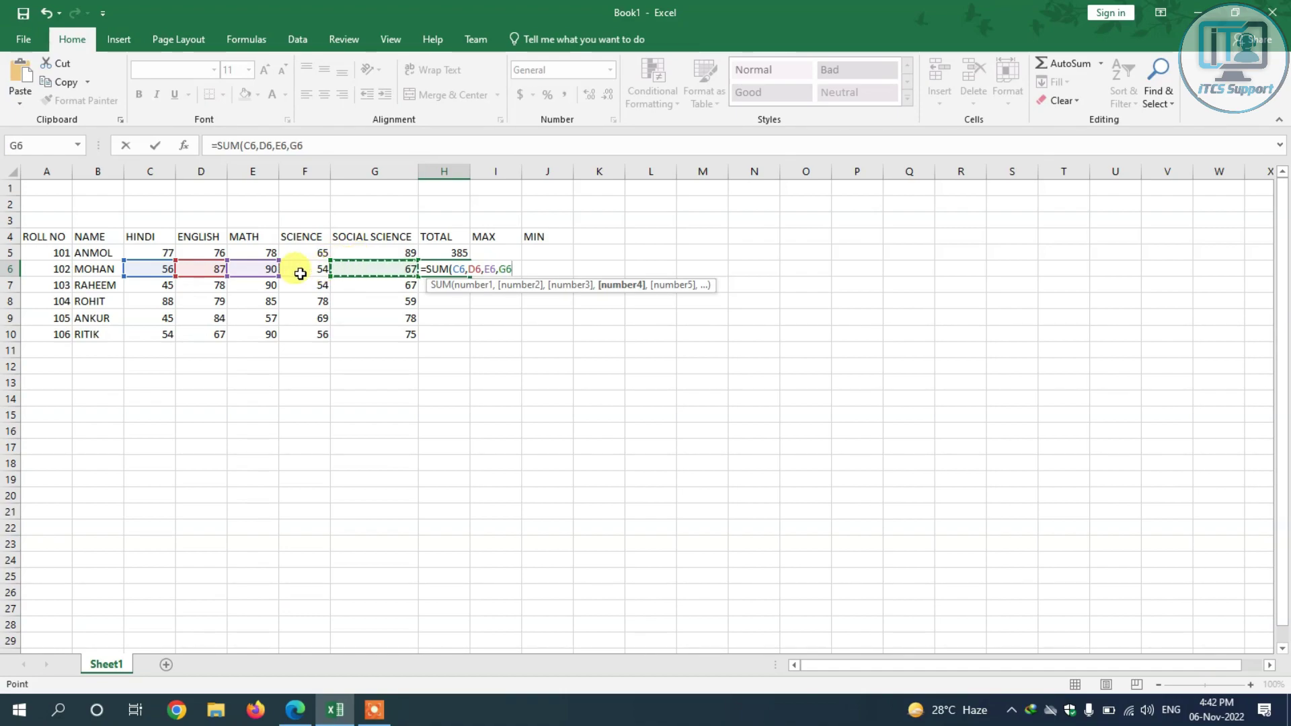
left_click(357, 269)
left_click(302, 268)
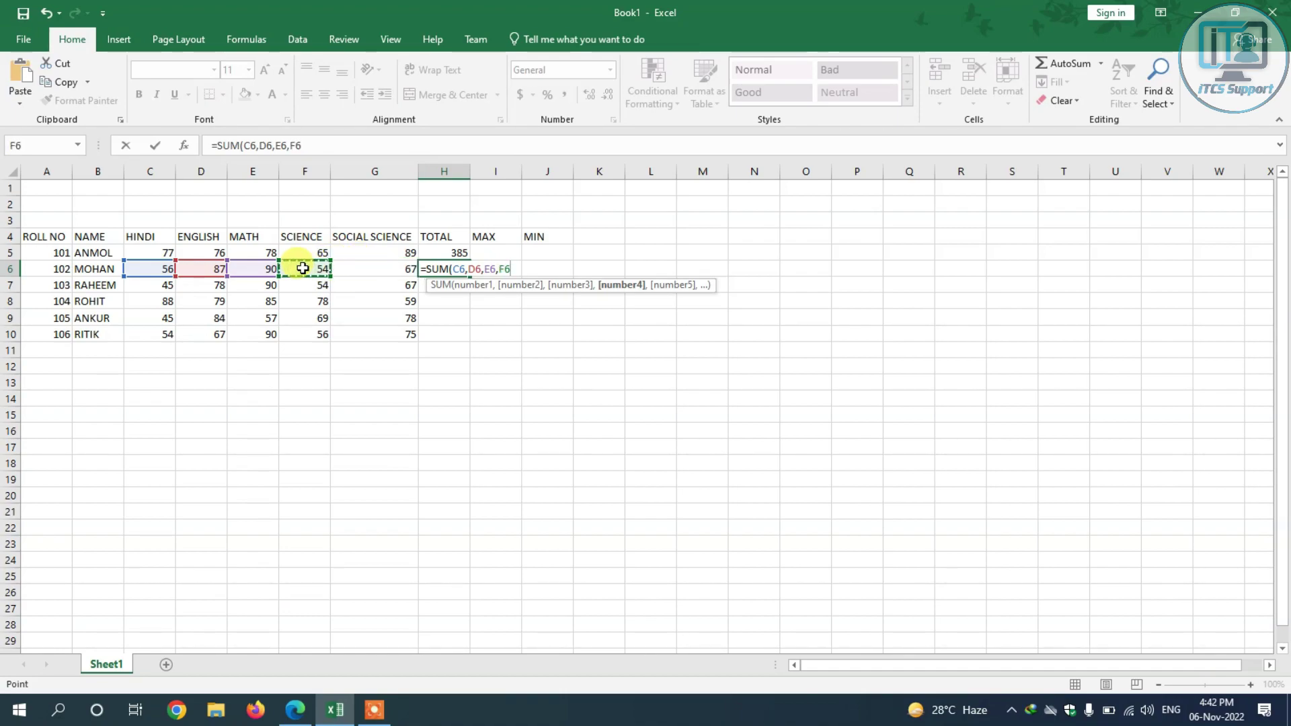
left_click(394, 267)
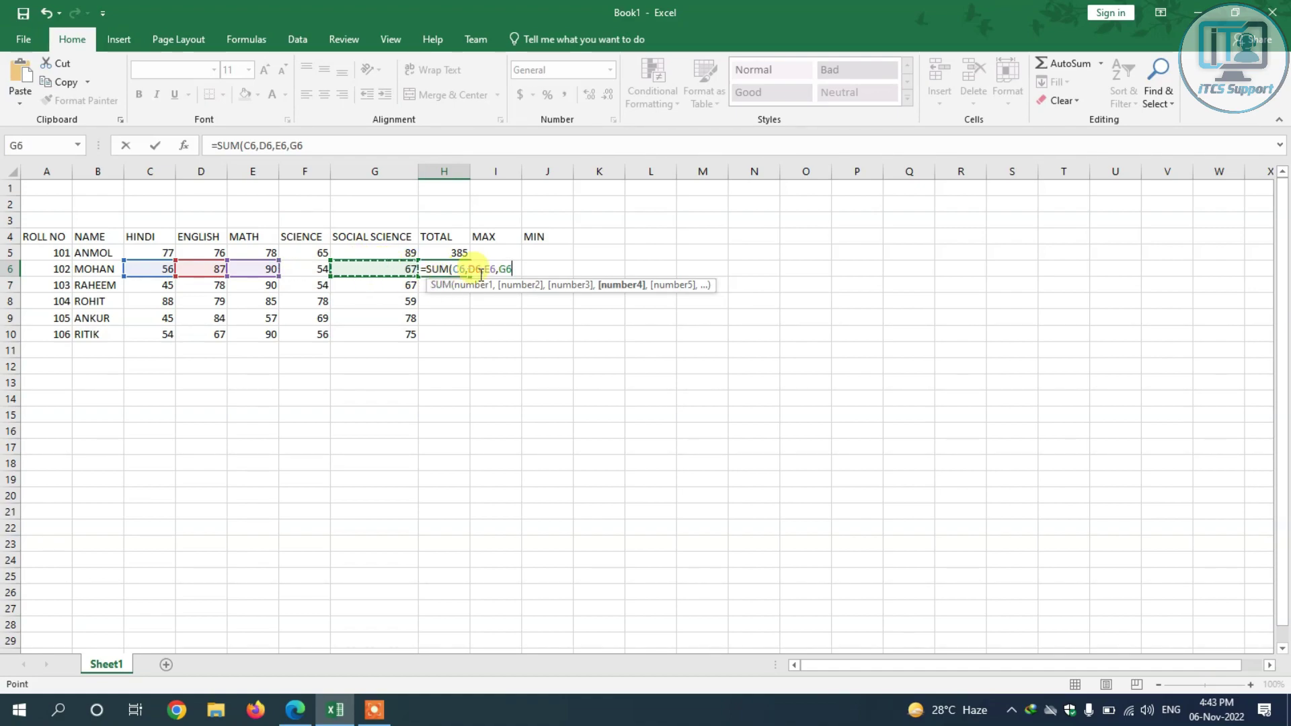
left_click(320, 267)
type(",")
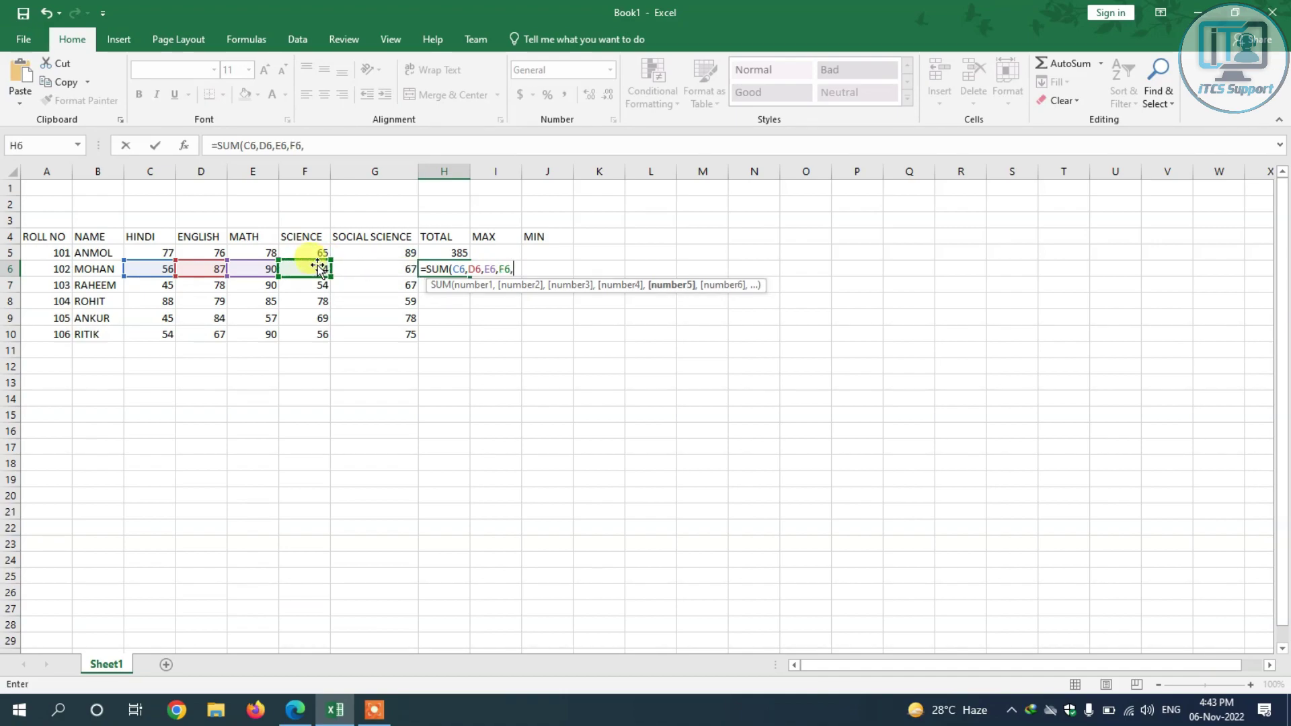
left_click(382, 269)
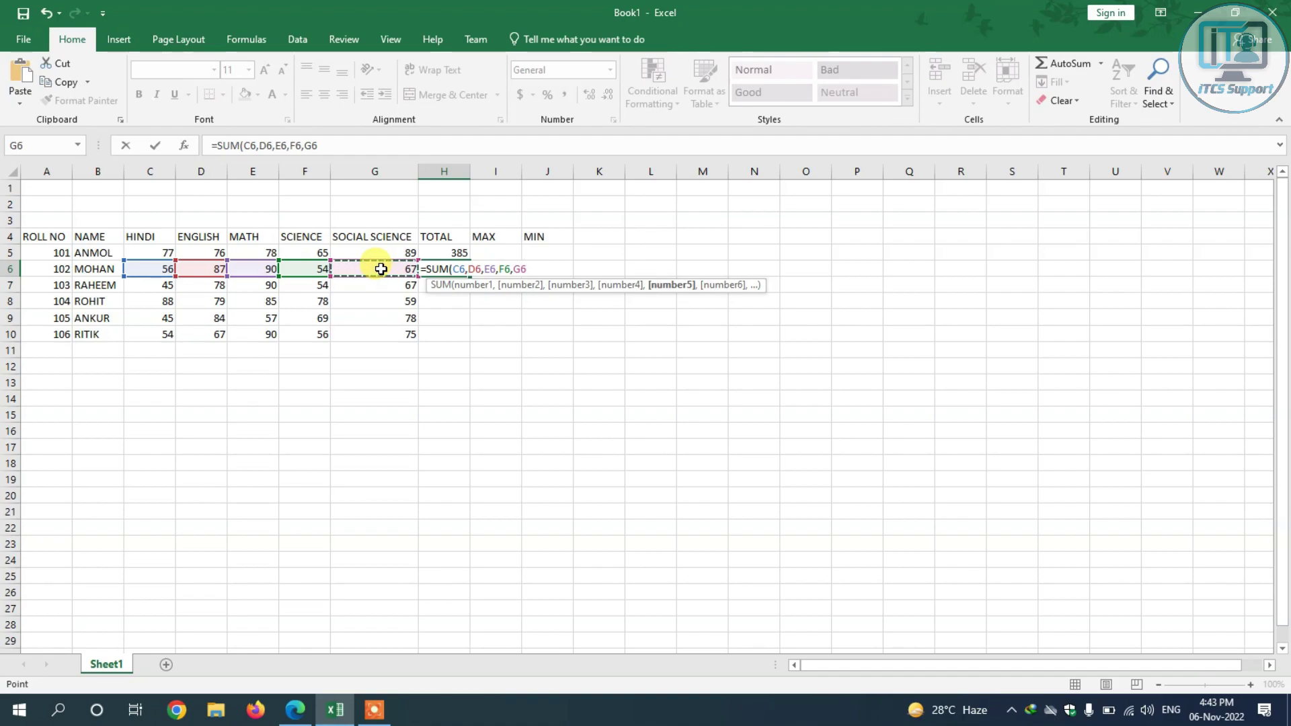
type(")")
key("Return")
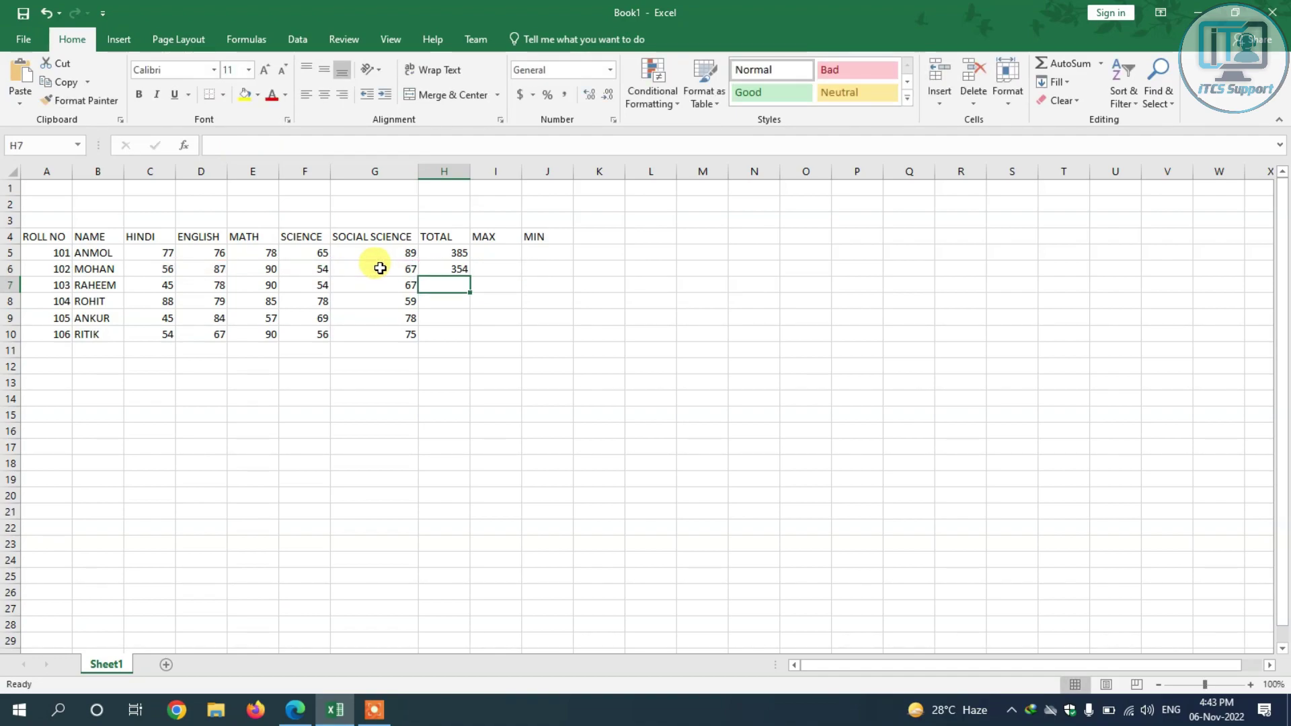
- Total the third student's marks in H7 with a SUM formula over the range C7:G7
type("=")
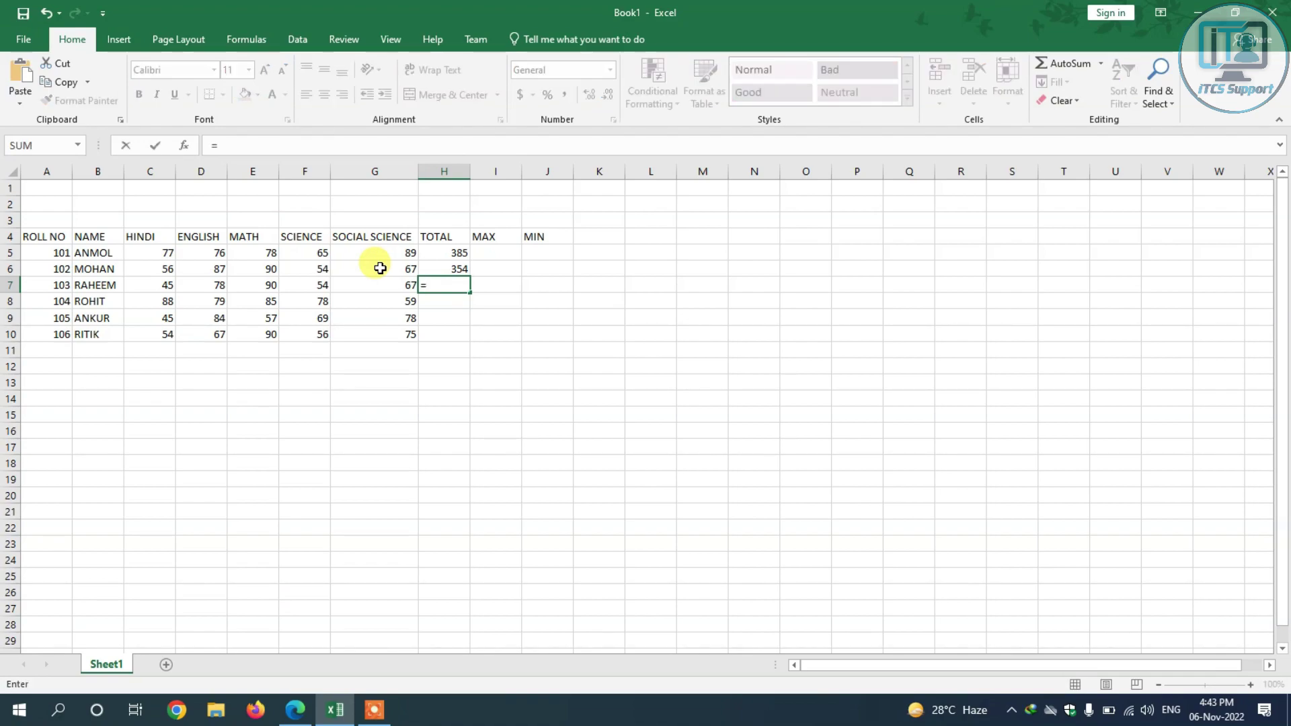
type("SUM")
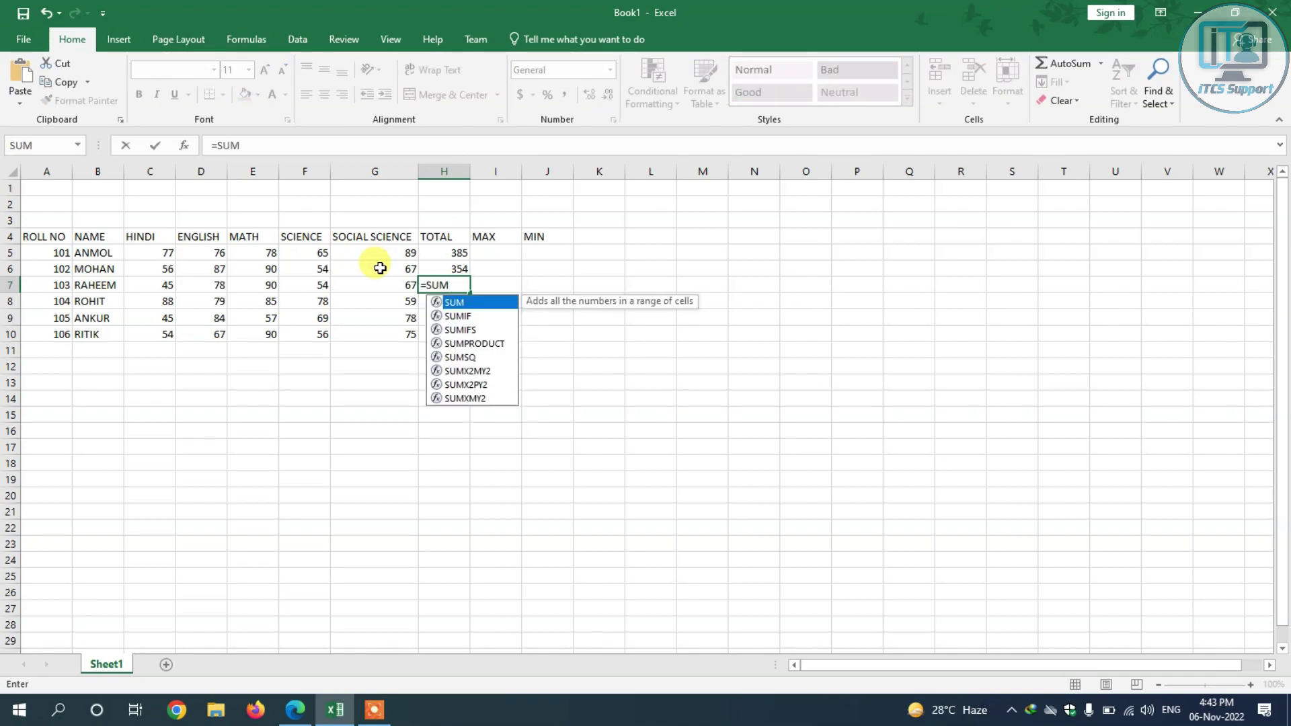
type("(")
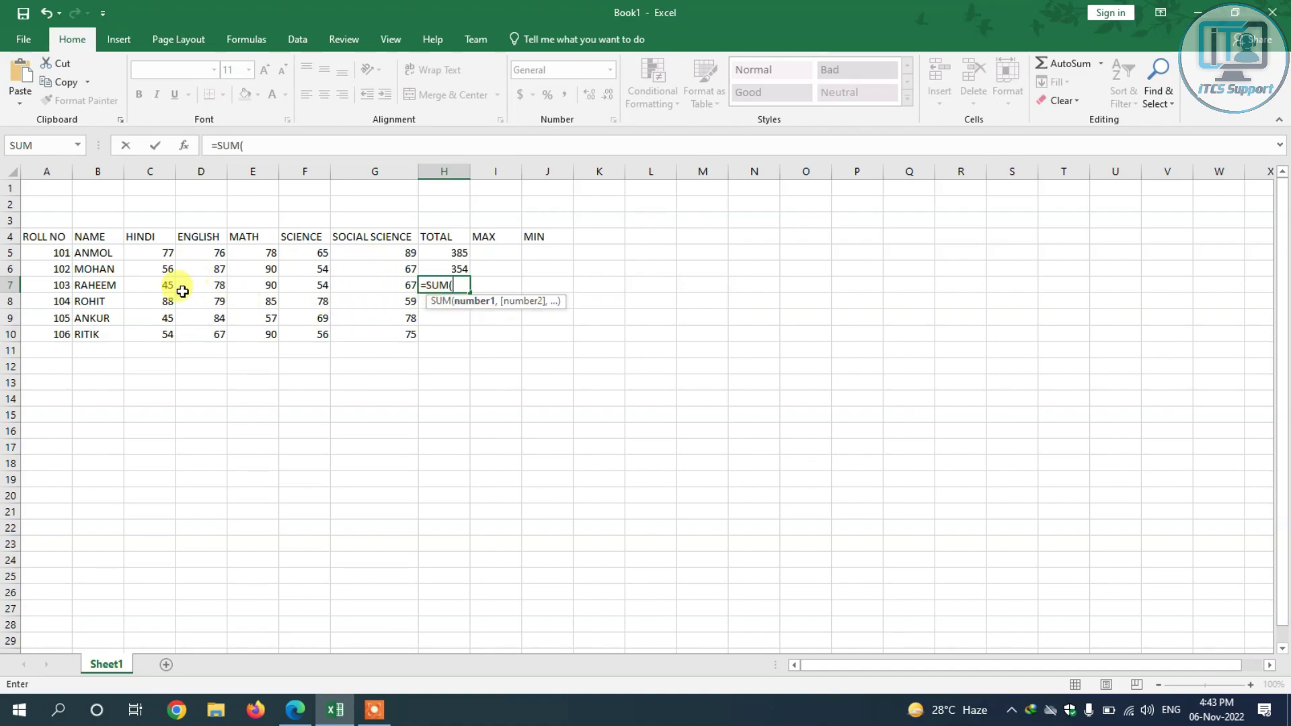
left_click_drag(168, 288, 387, 292)
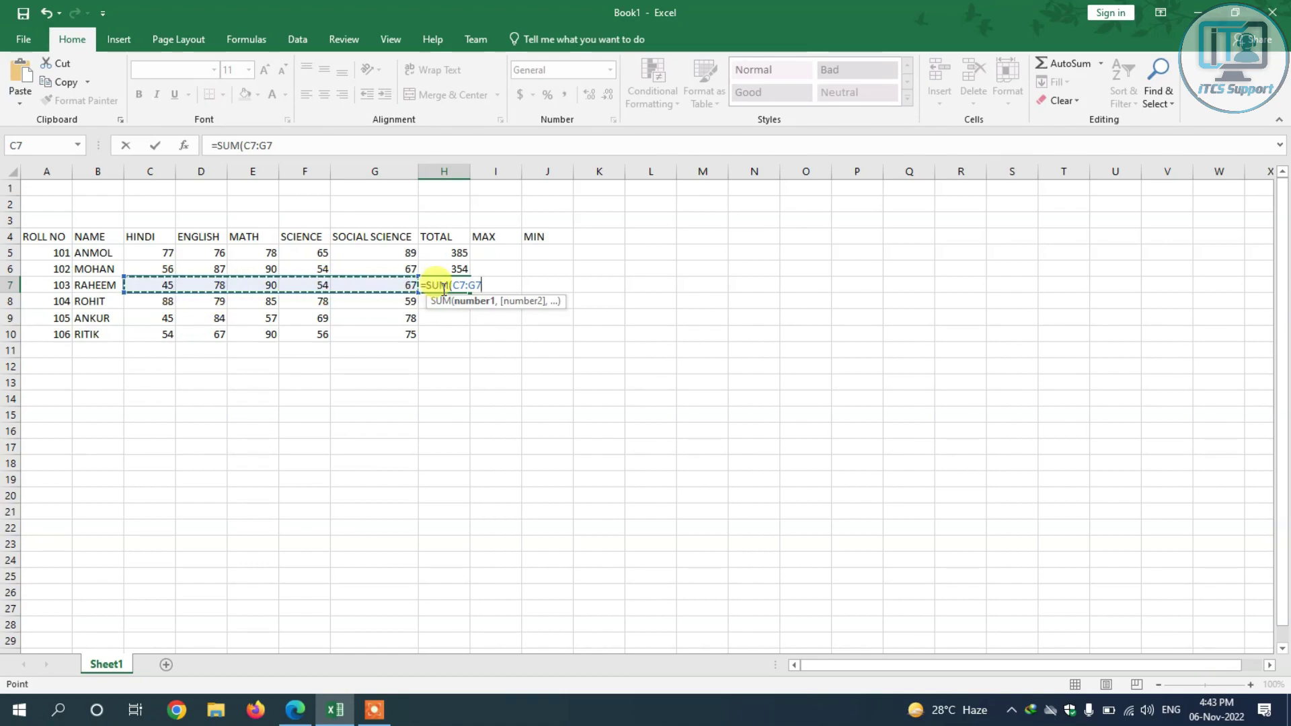
key("Return")
key("Return")
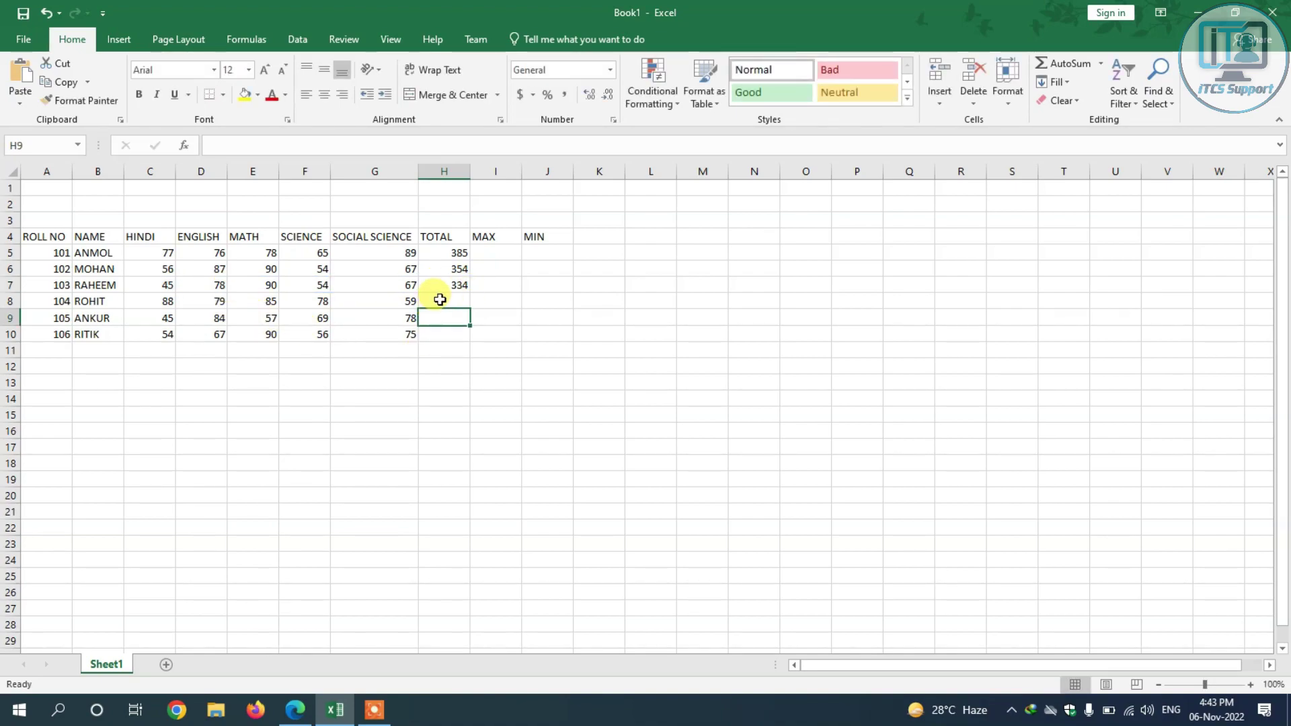
- Total the fourth student's marks in H8 with the formula =SUM(C8:G8)
left_click(440, 300)
type("=")
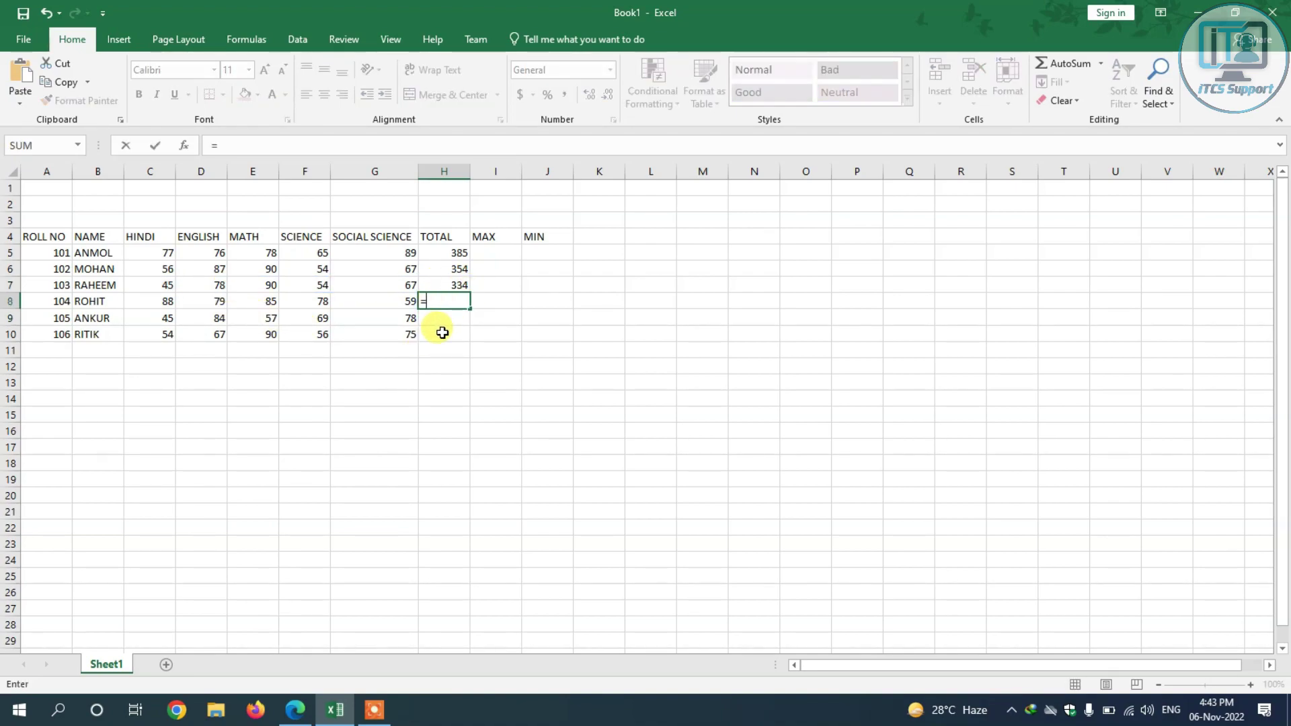
type("SUM")
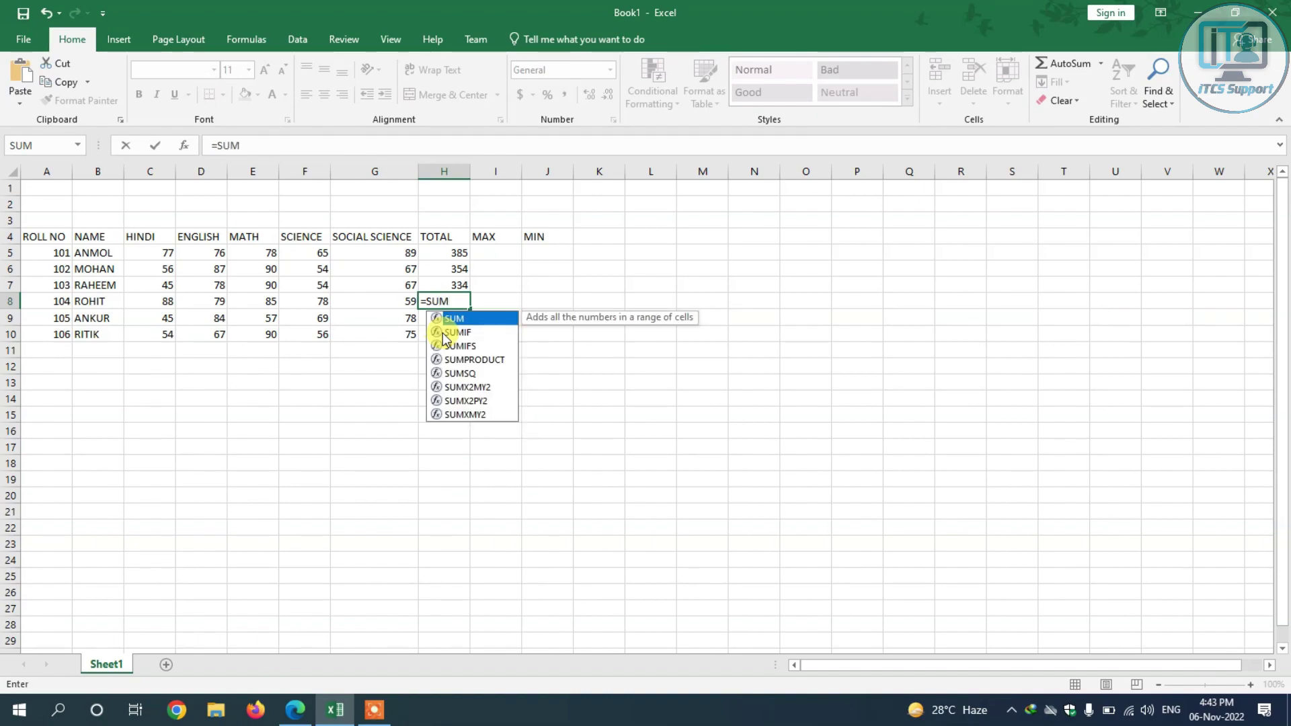
type("(")
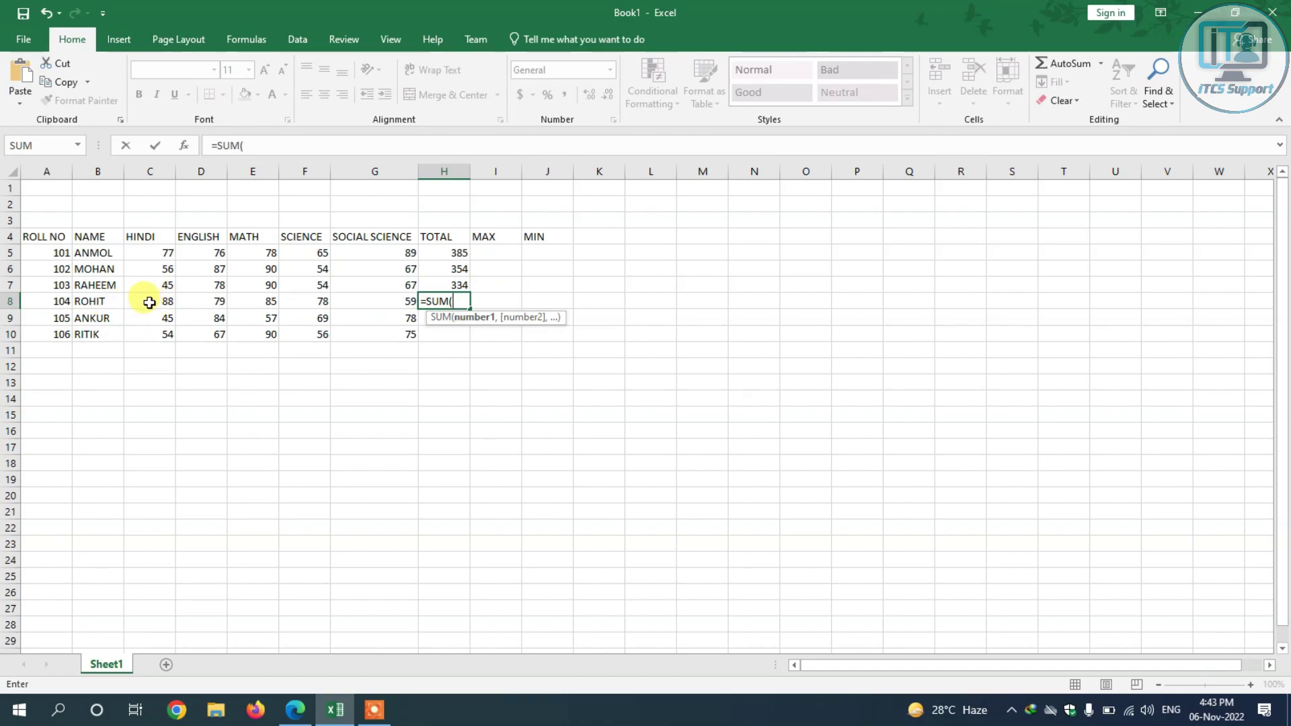
type("C8:")
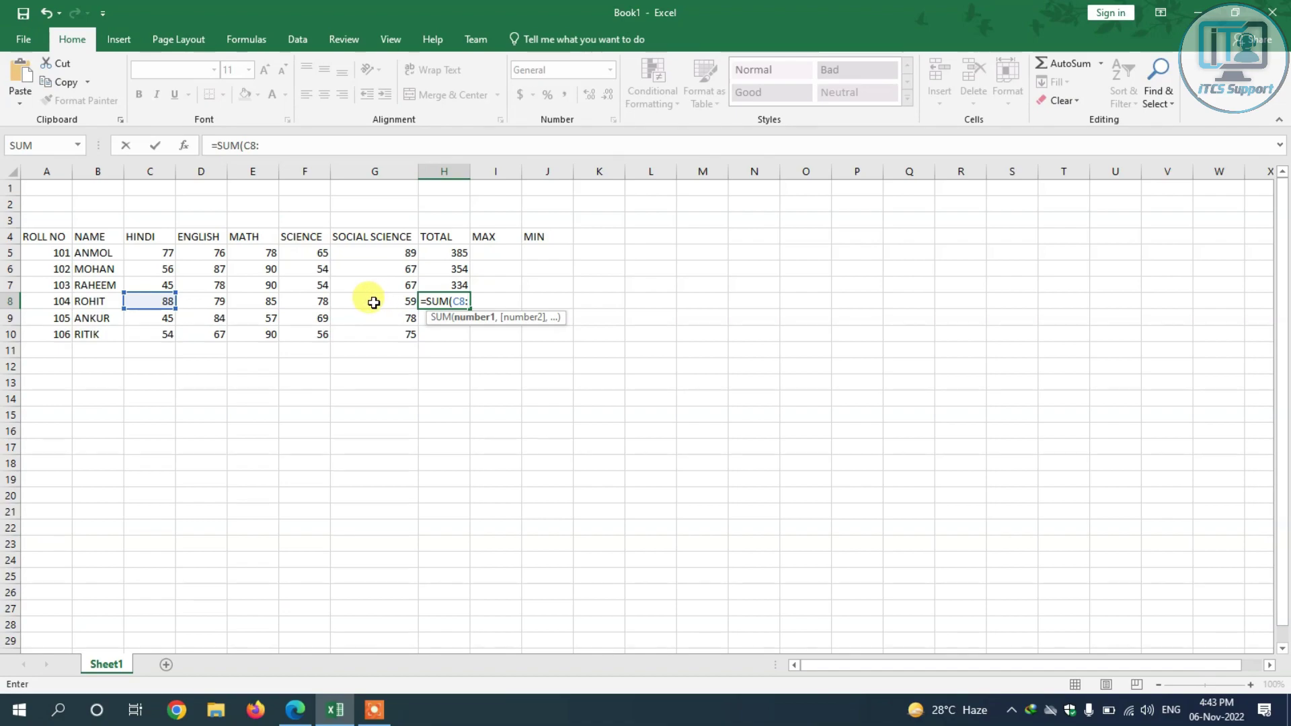
type("G")
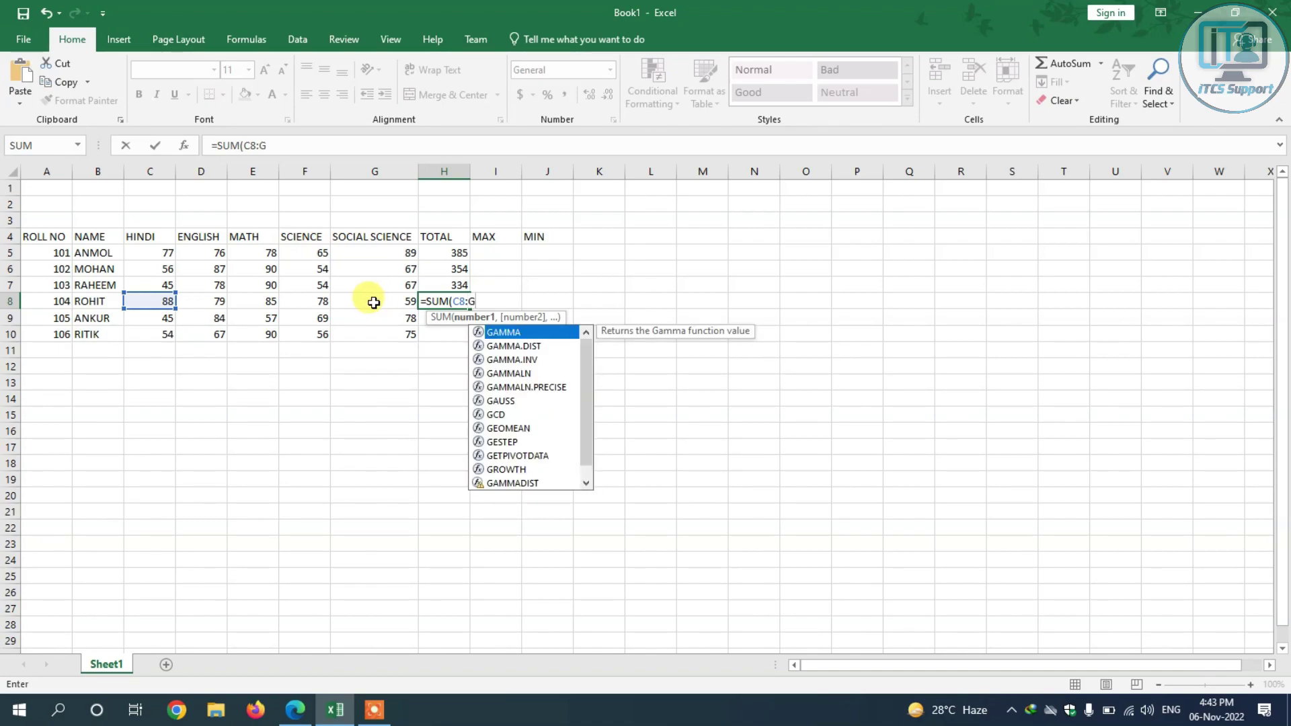
type("8")
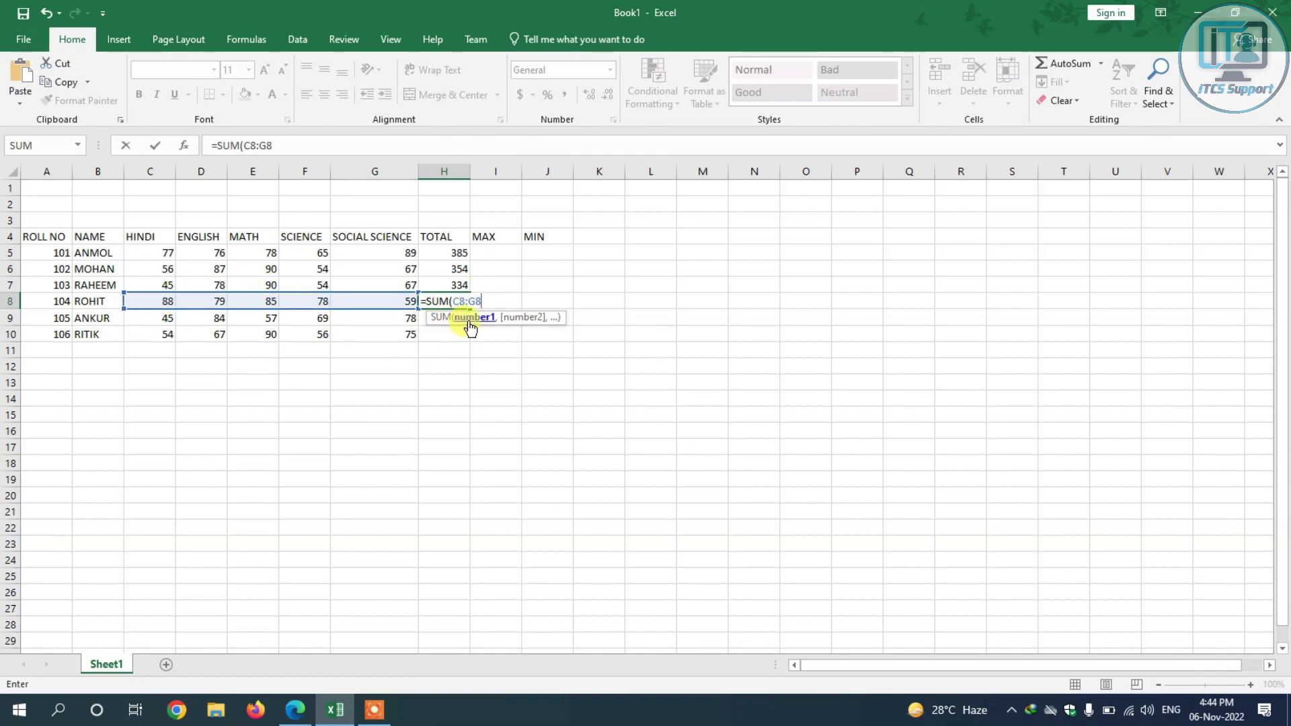
type(")")
key("Return")
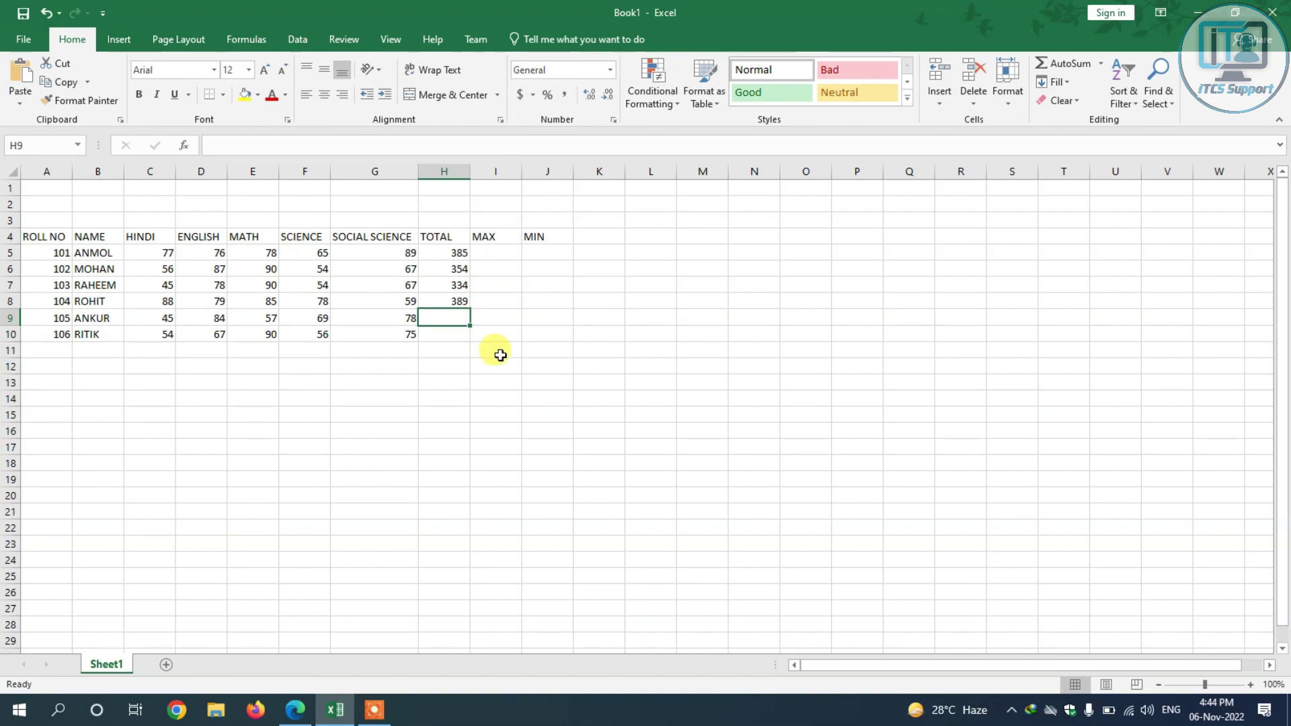
- Total the fifth student's marks in H9 with a SUM formula over C9:G9 and fill it down to H10
type("=SUM(")
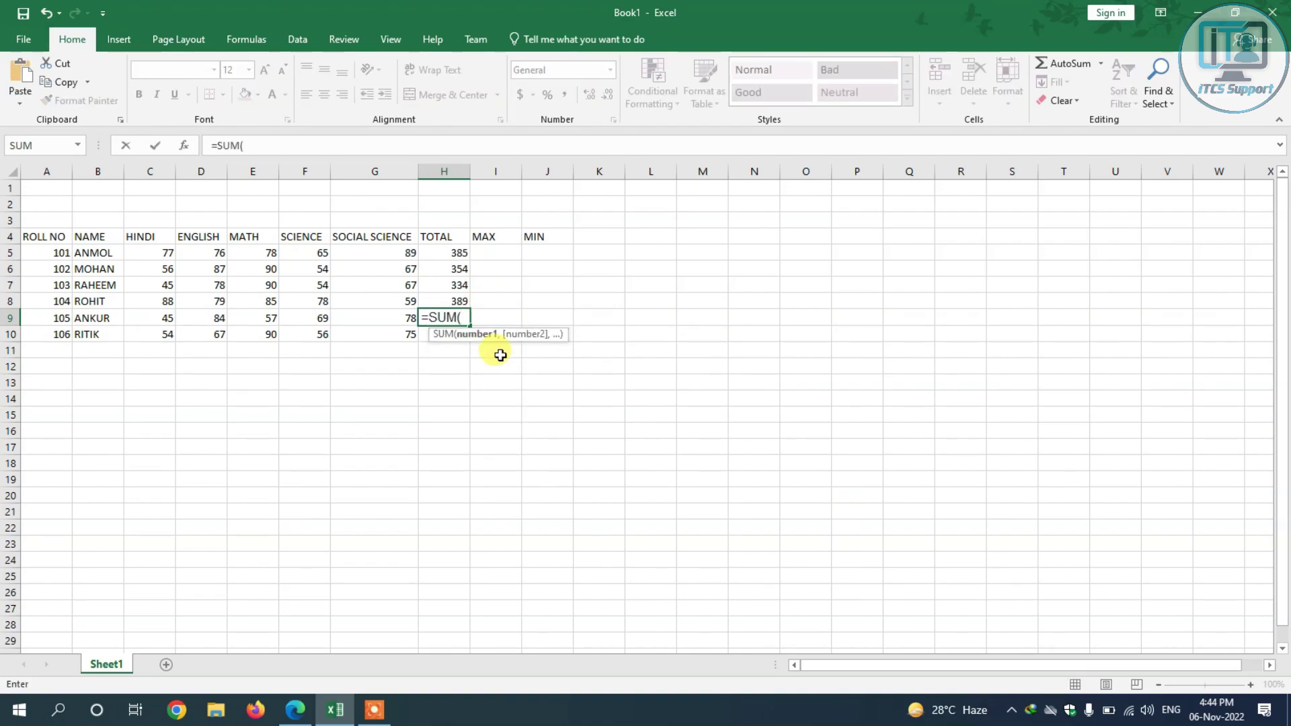
left_click_drag(176, 320, 386, 323)
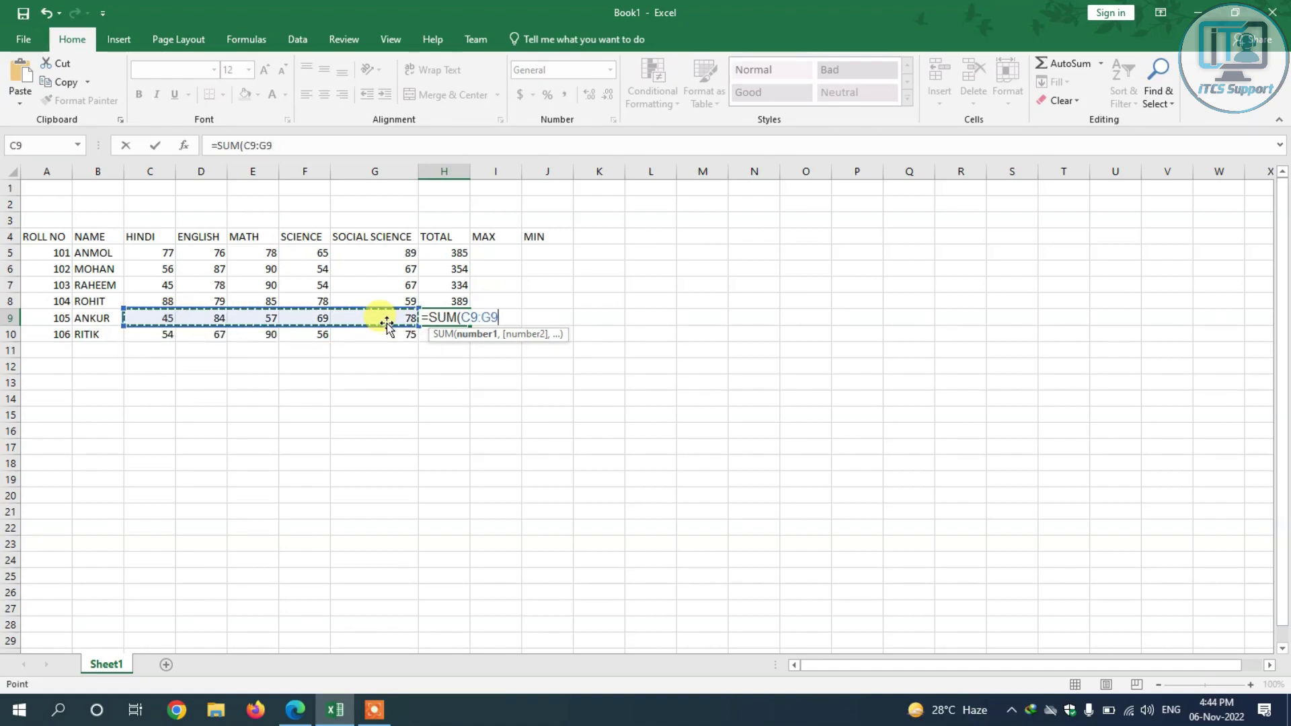
key("Return")
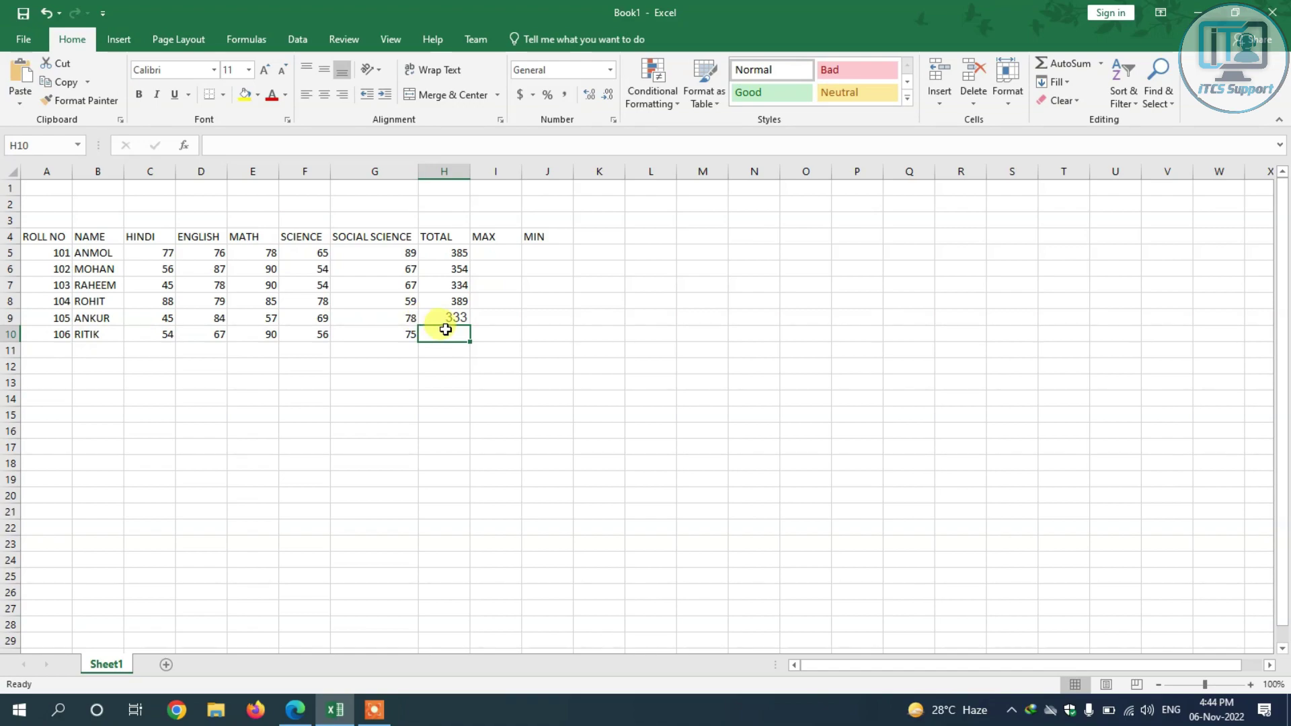
key("ctrl+d")
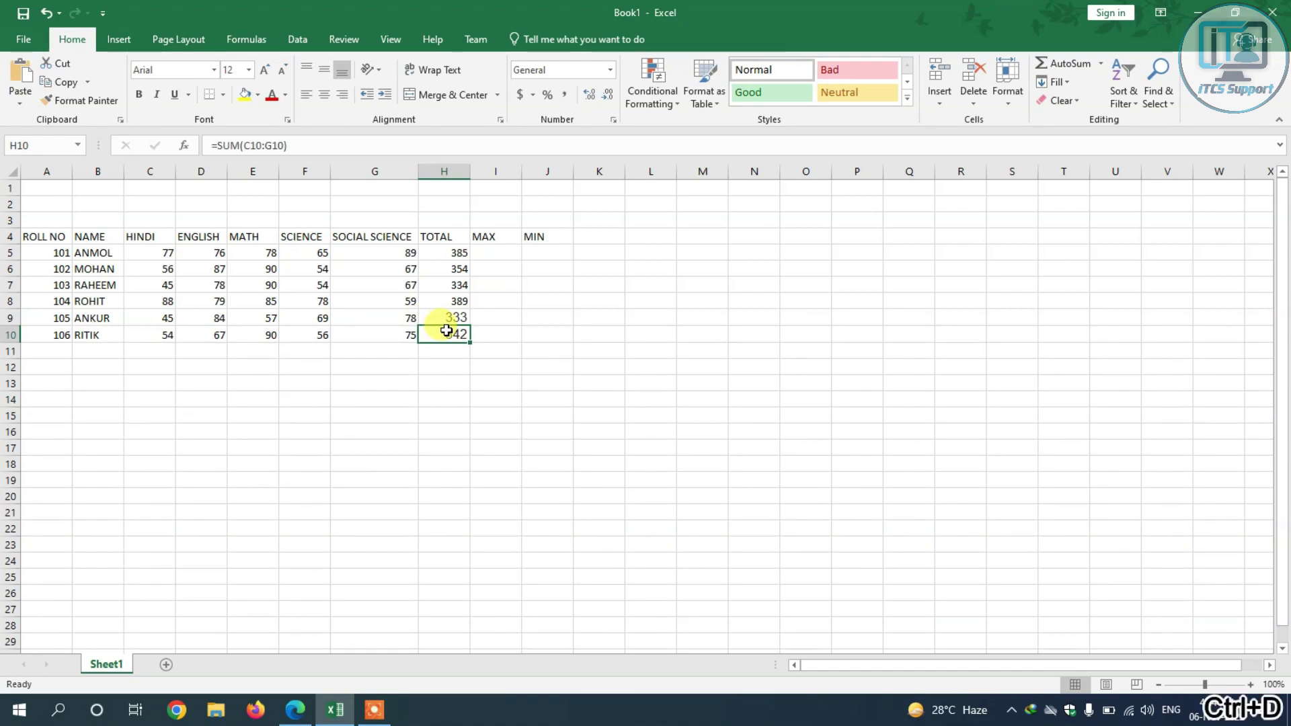
left_click(410, 367)
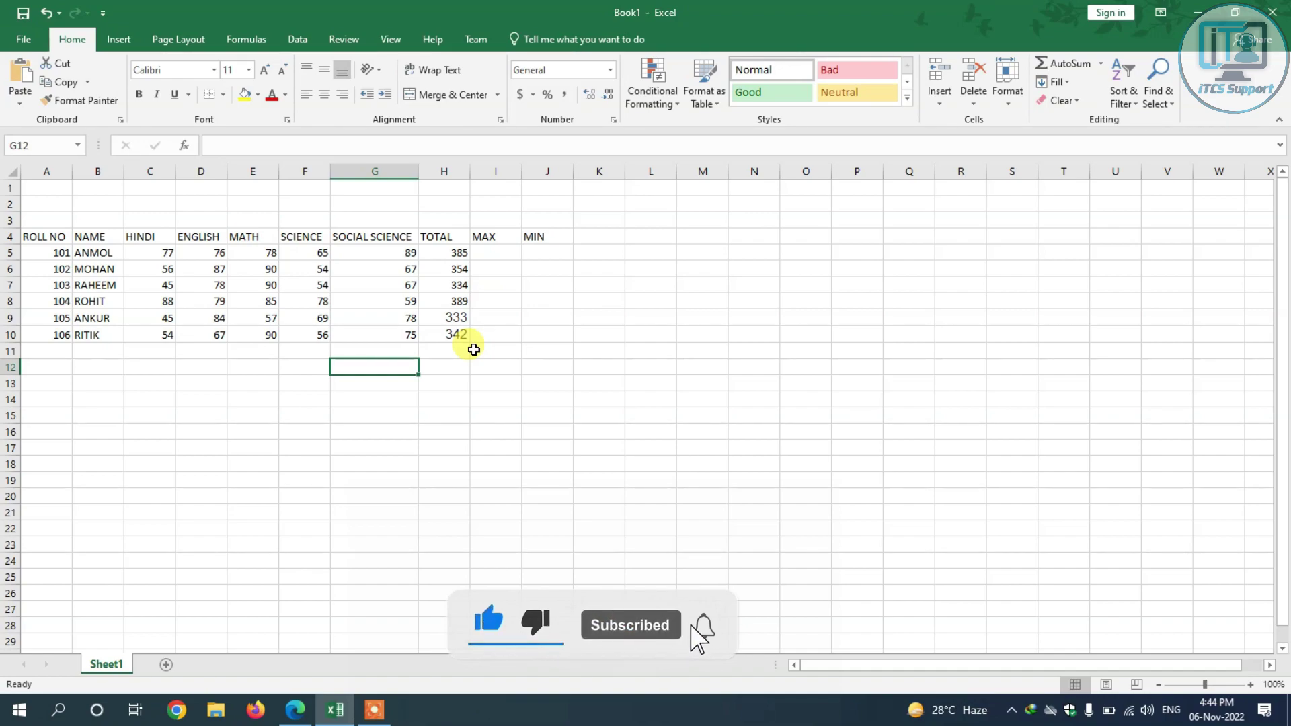
- Find the first student's highest mark in I5 with the formula =MAX(C5,D5,E5,F5,G5)
left_click(490, 253)
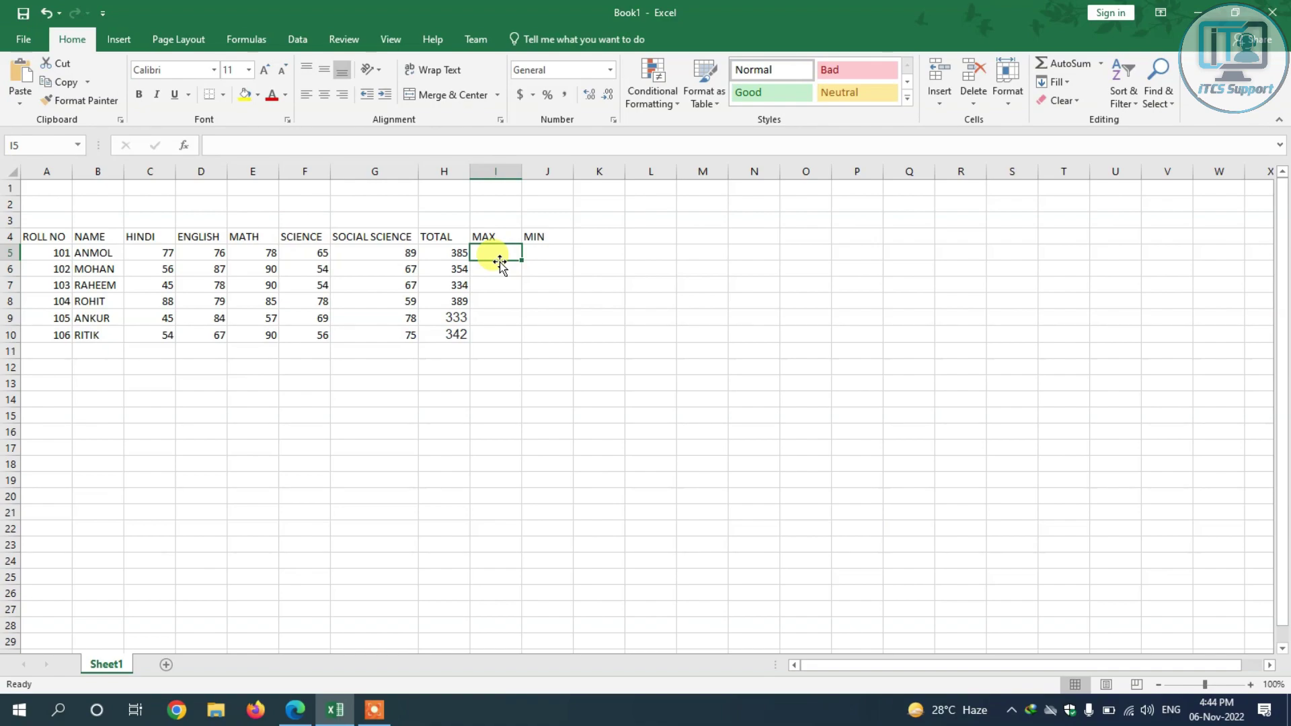
type("=MAX")
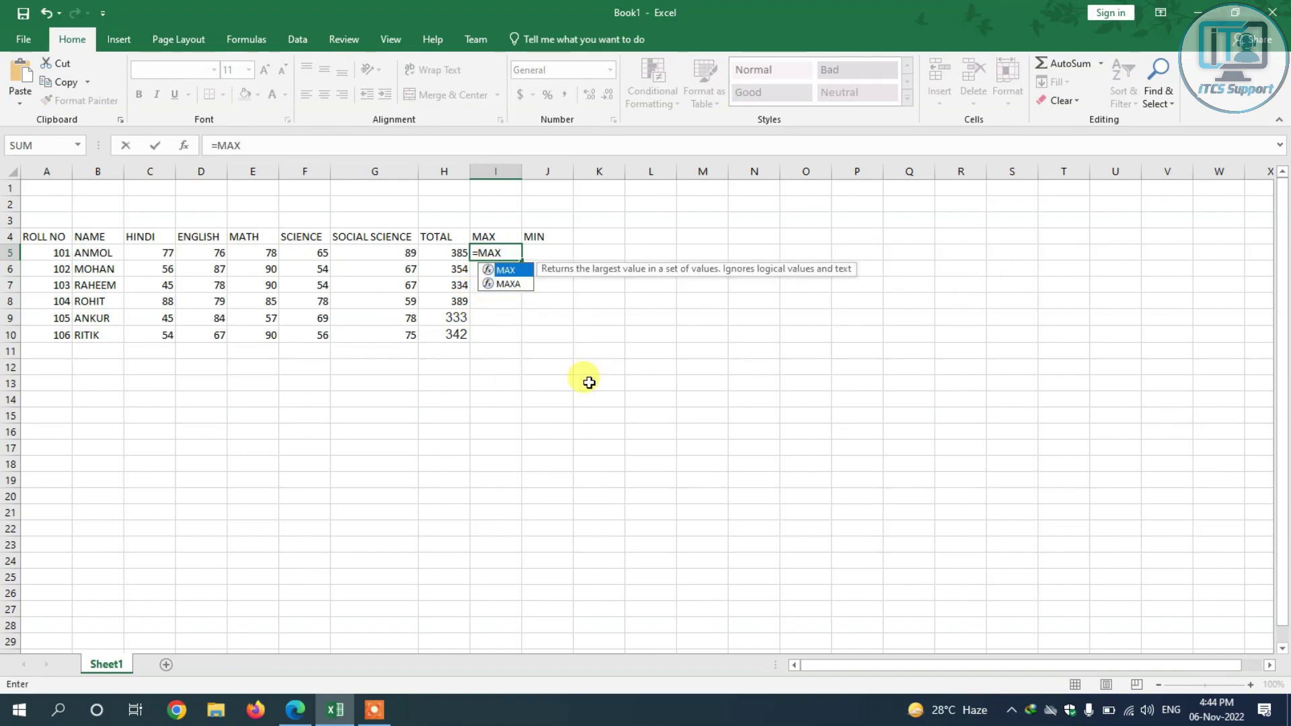
type("(")
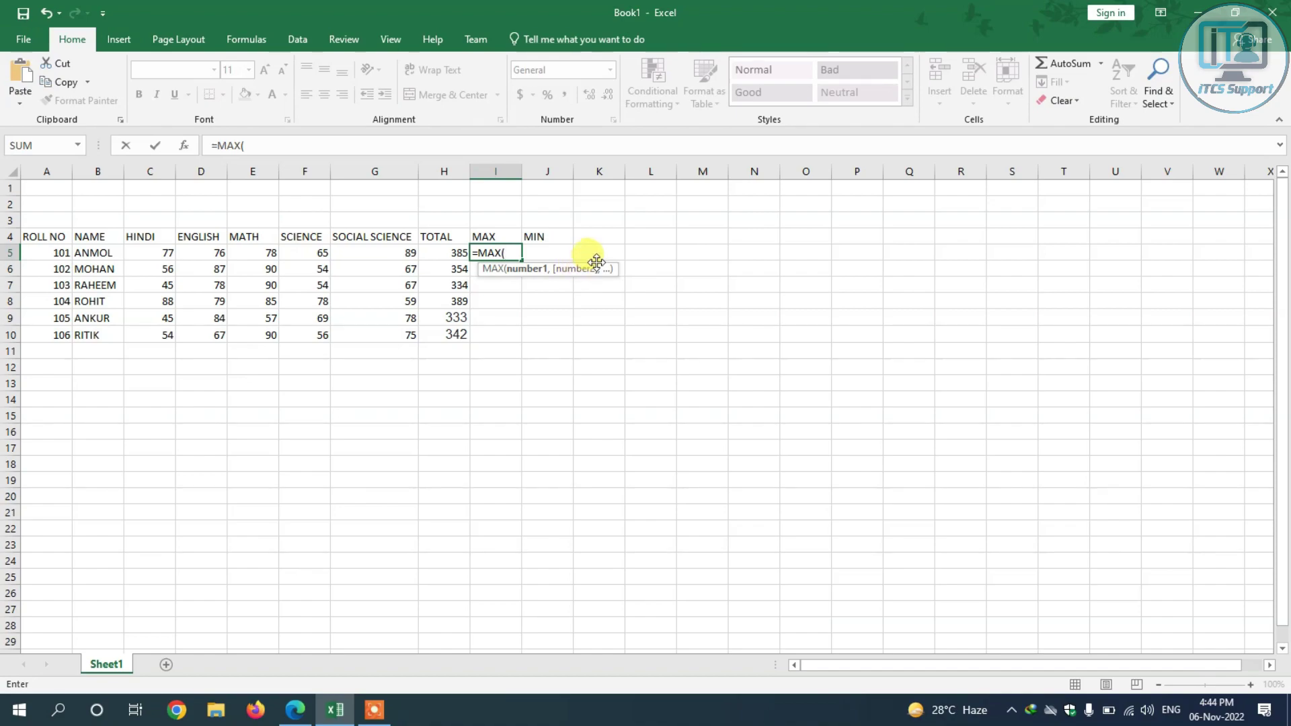
left_click(166, 254)
type(",")
left_click(195, 254)
type(",")
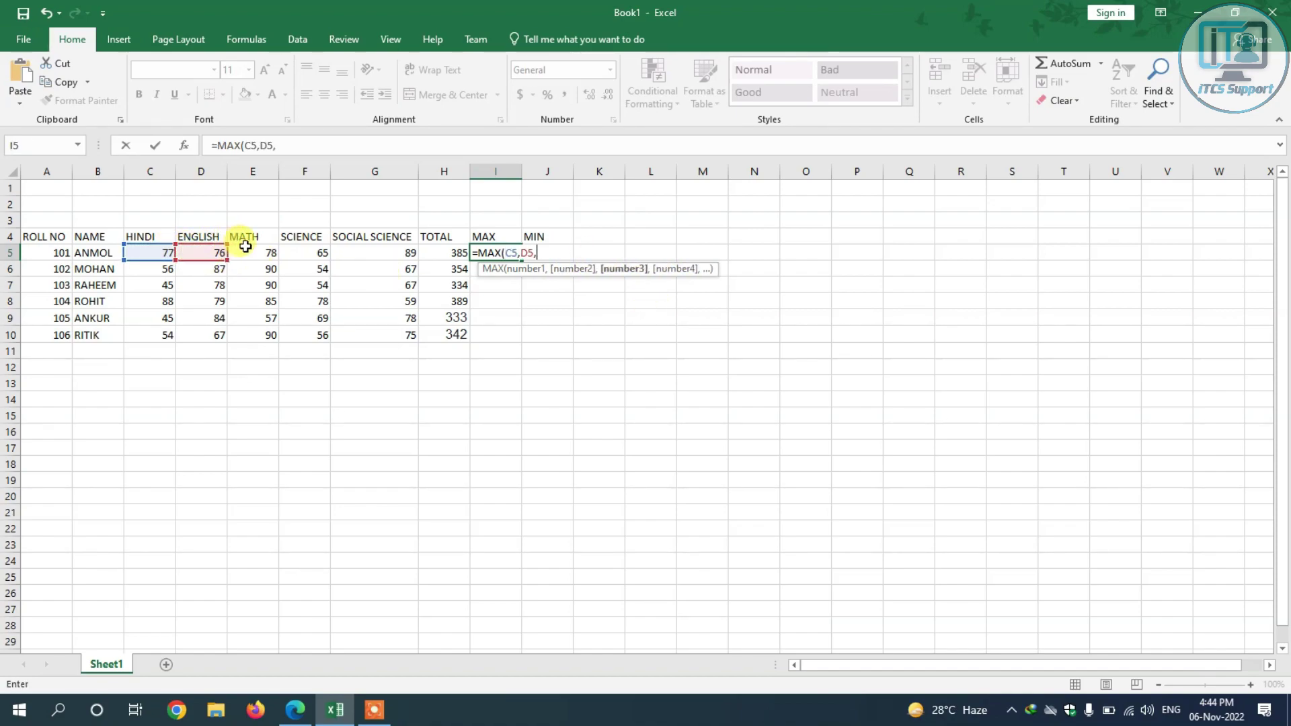
left_click(246, 253)
type(",")
left_click(311, 257)
type(",")
left_click(394, 254)
type(",")
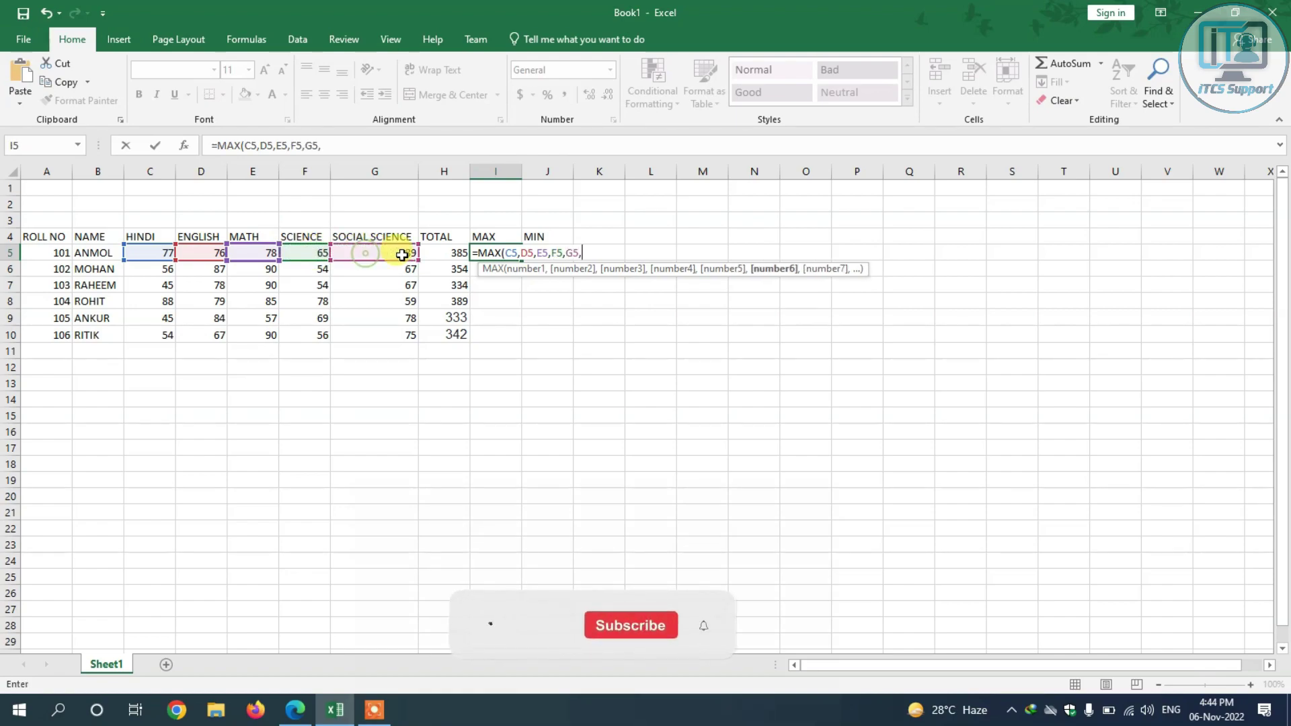
key("BackSpace")
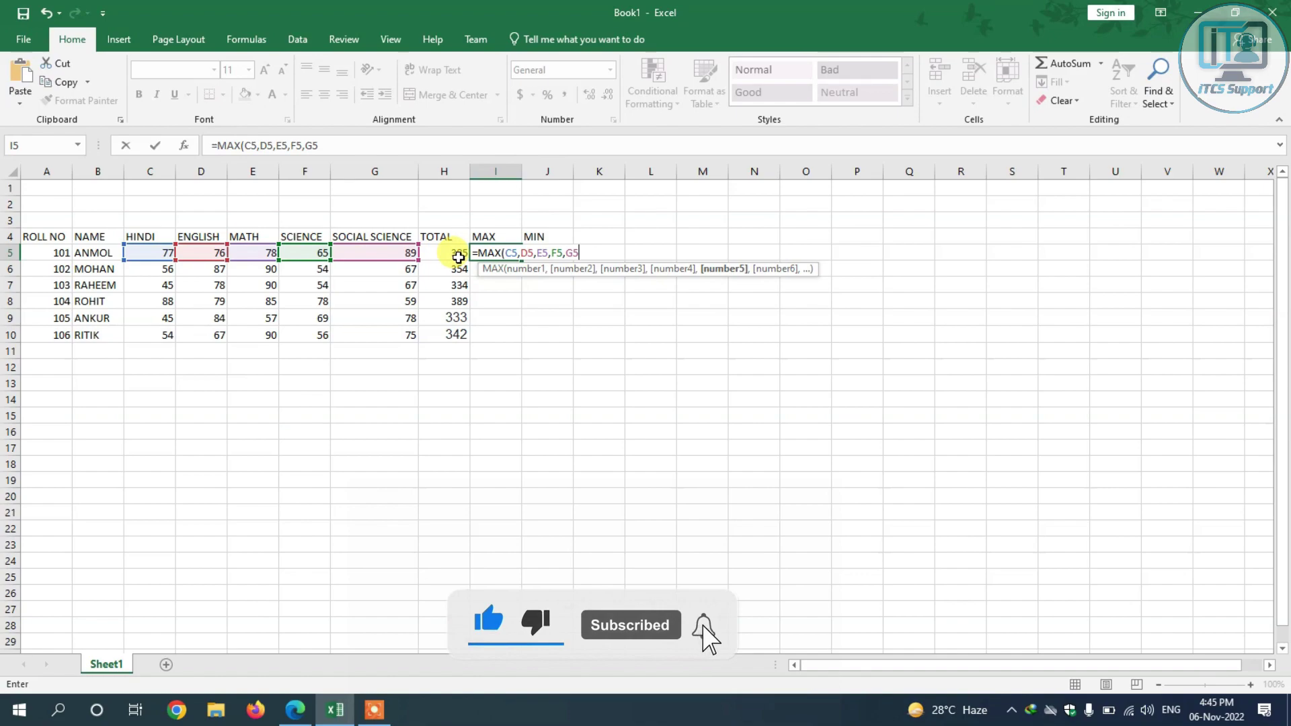
key("Return")
left_click(505, 252)
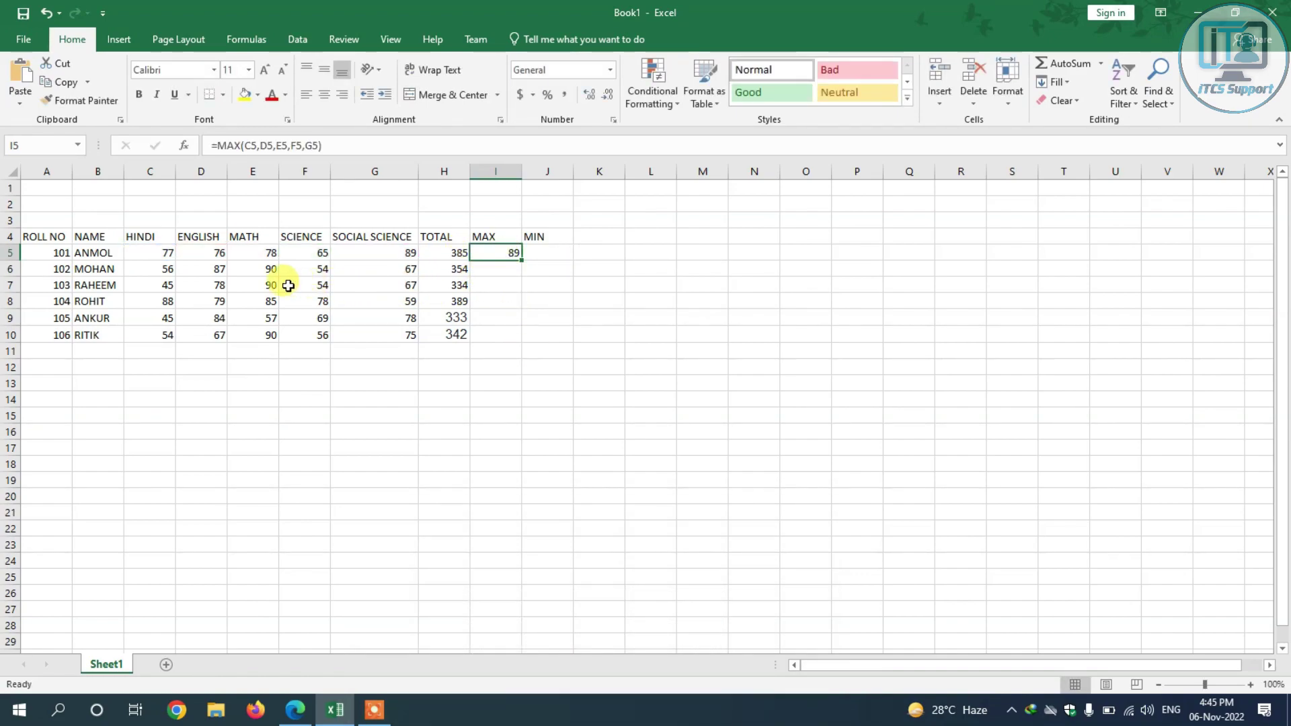
- Change the first student's English mark in D5 to 99 and check the MAX cell I5
left_click(219, 250)
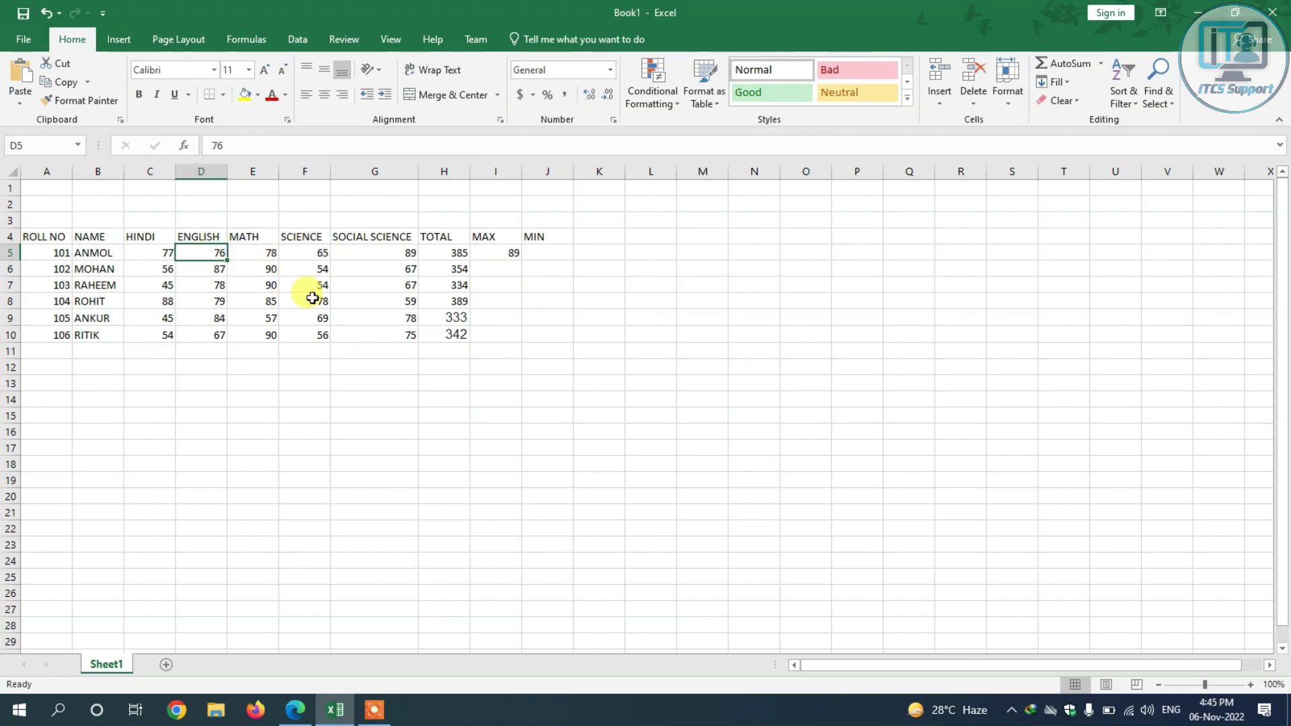
type("99")
key("Return")
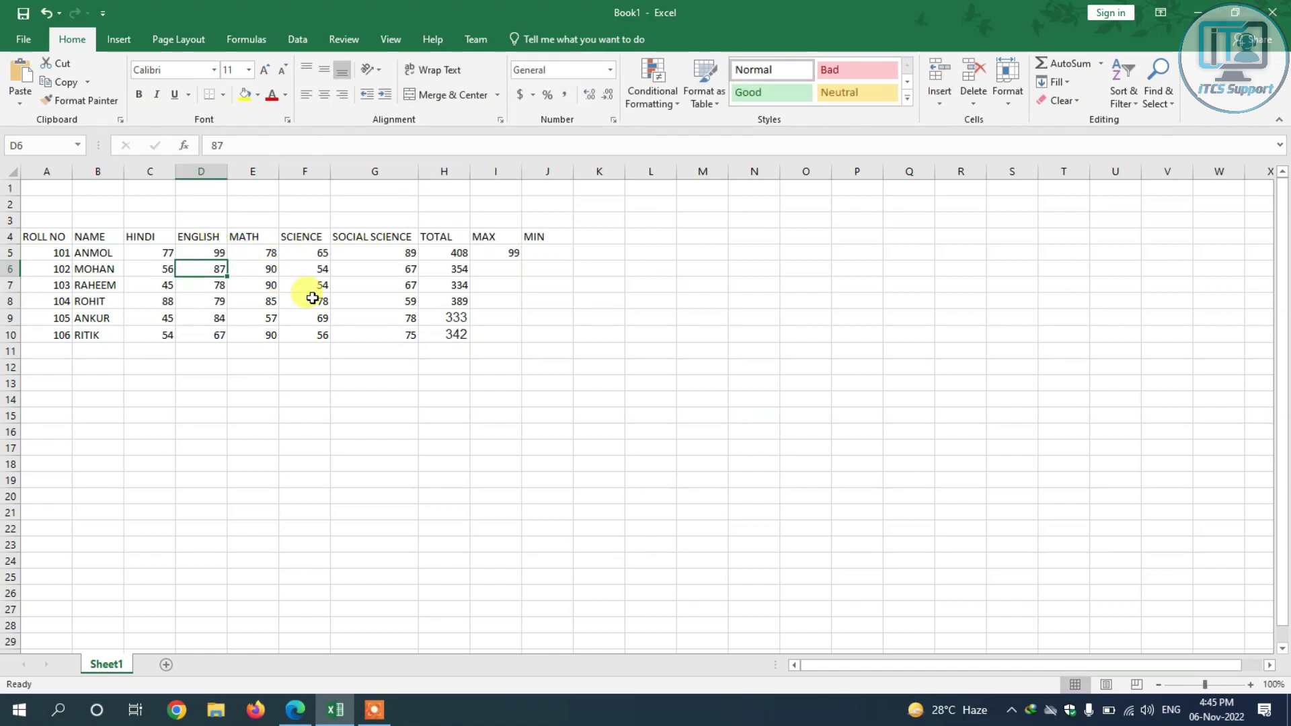
left_click(504, 251)
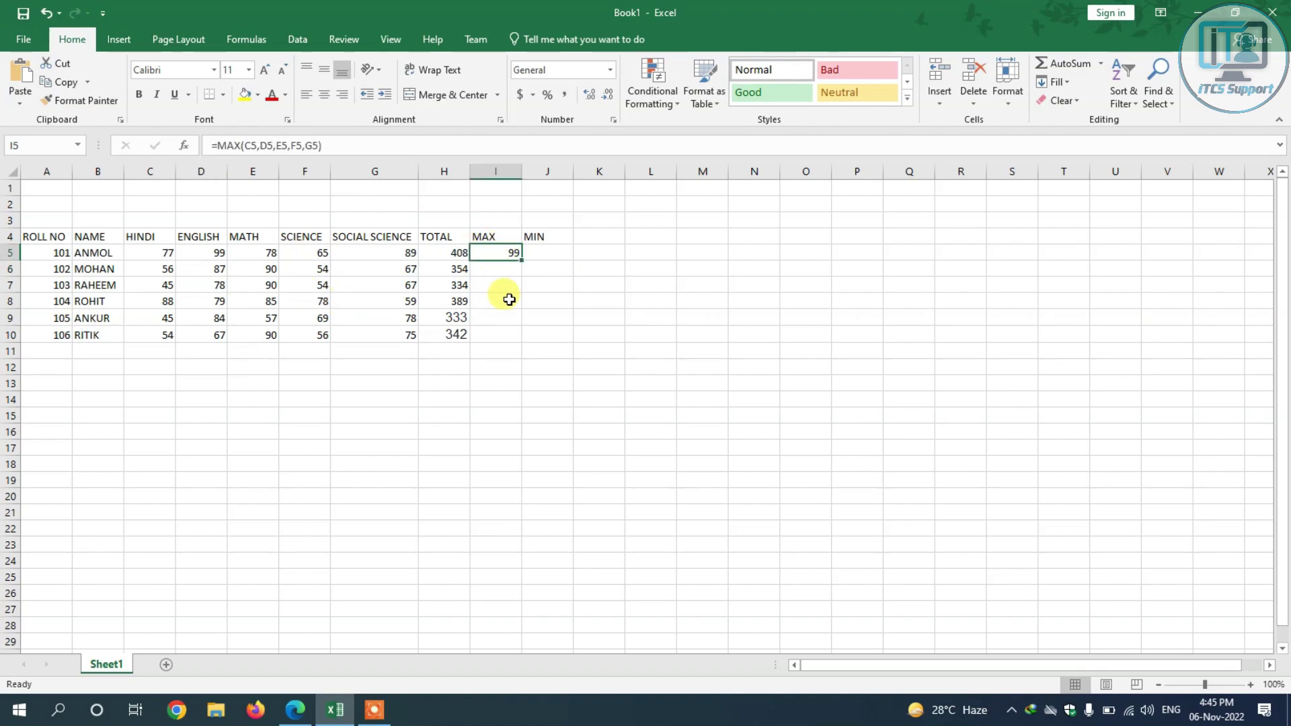
- Find the second student's highest mark in I6 with a MAX formula over the range C6:G6
left_click(488, 266)
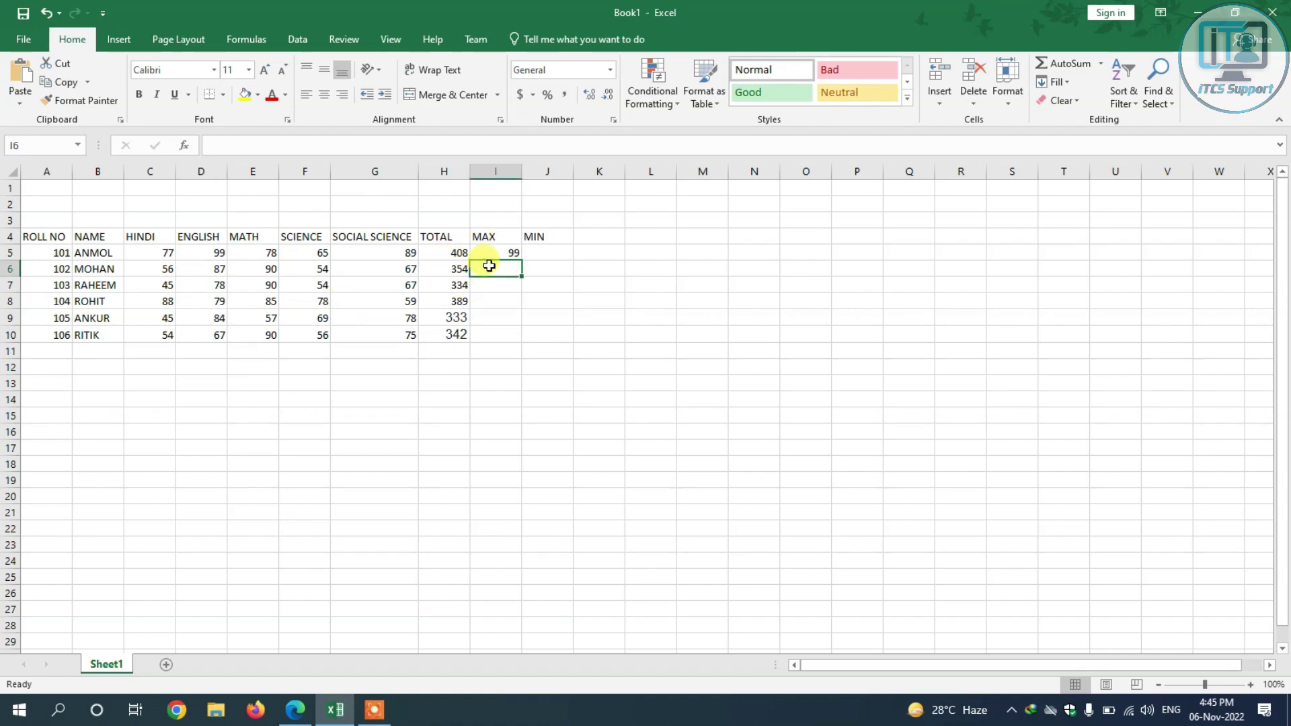
type("=MS")
key("BackSpace")
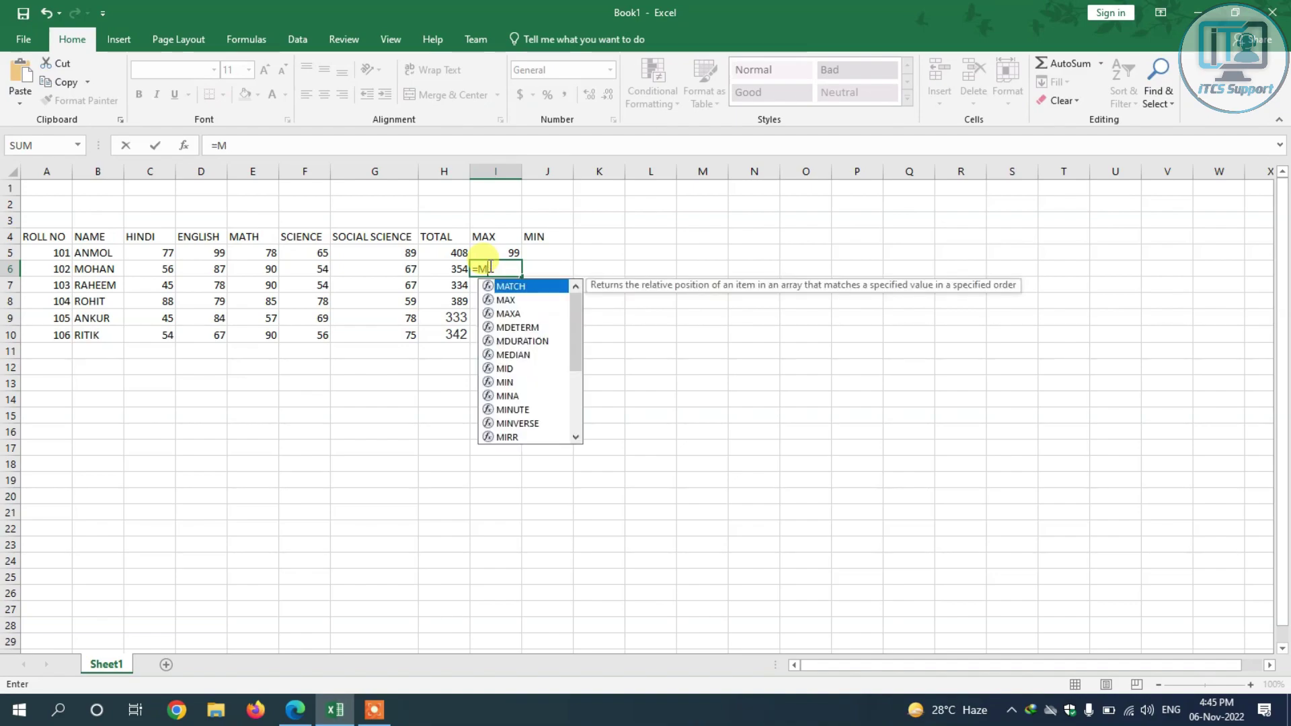
type("AX(")
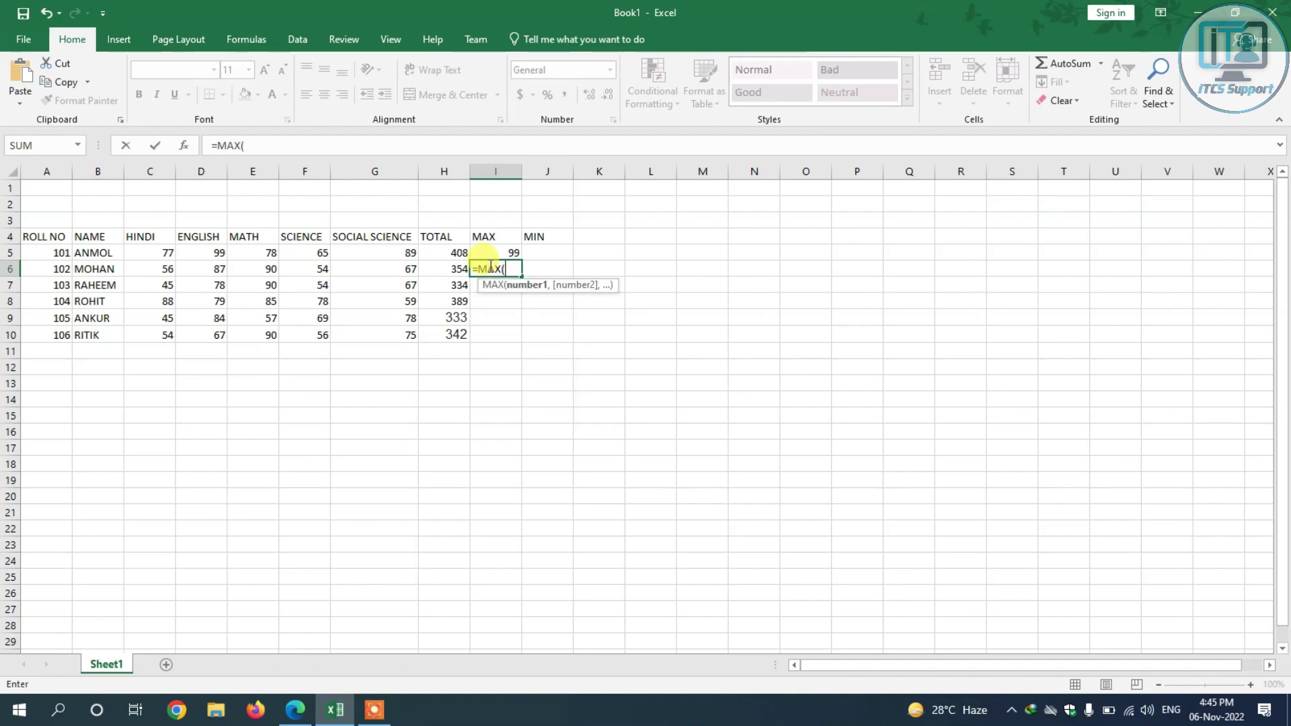
left_click_drag(156, 269, 403, 269)
key("Return")
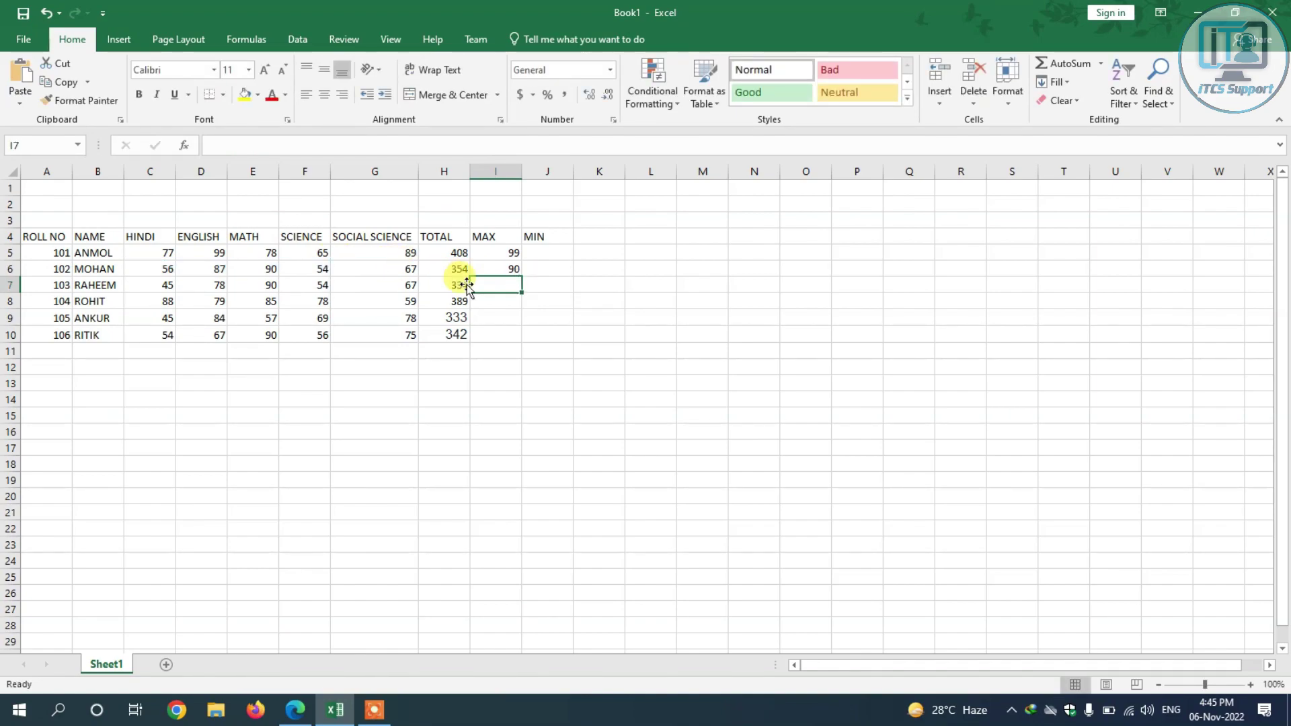
- Find the first student's lowest mark in J5 with a MIN formula over the range C5:G5
left_click(546, 254)
type("=")
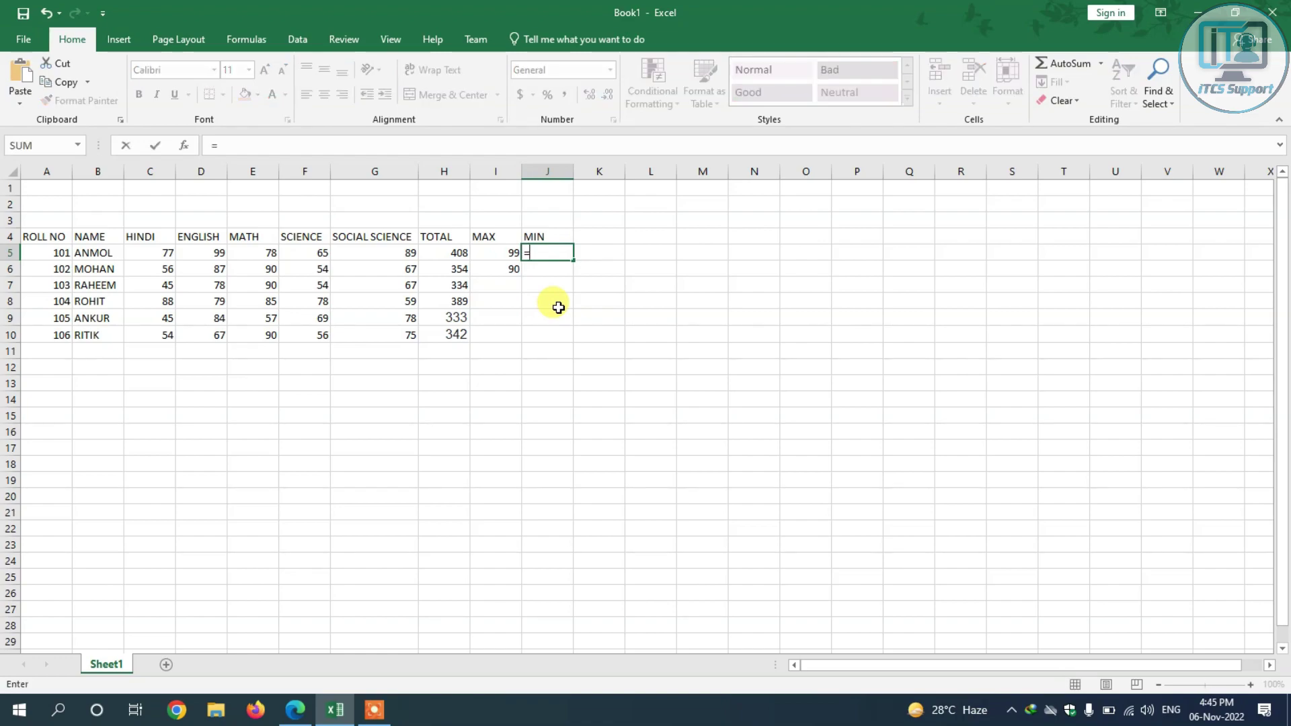
type("MIN(")
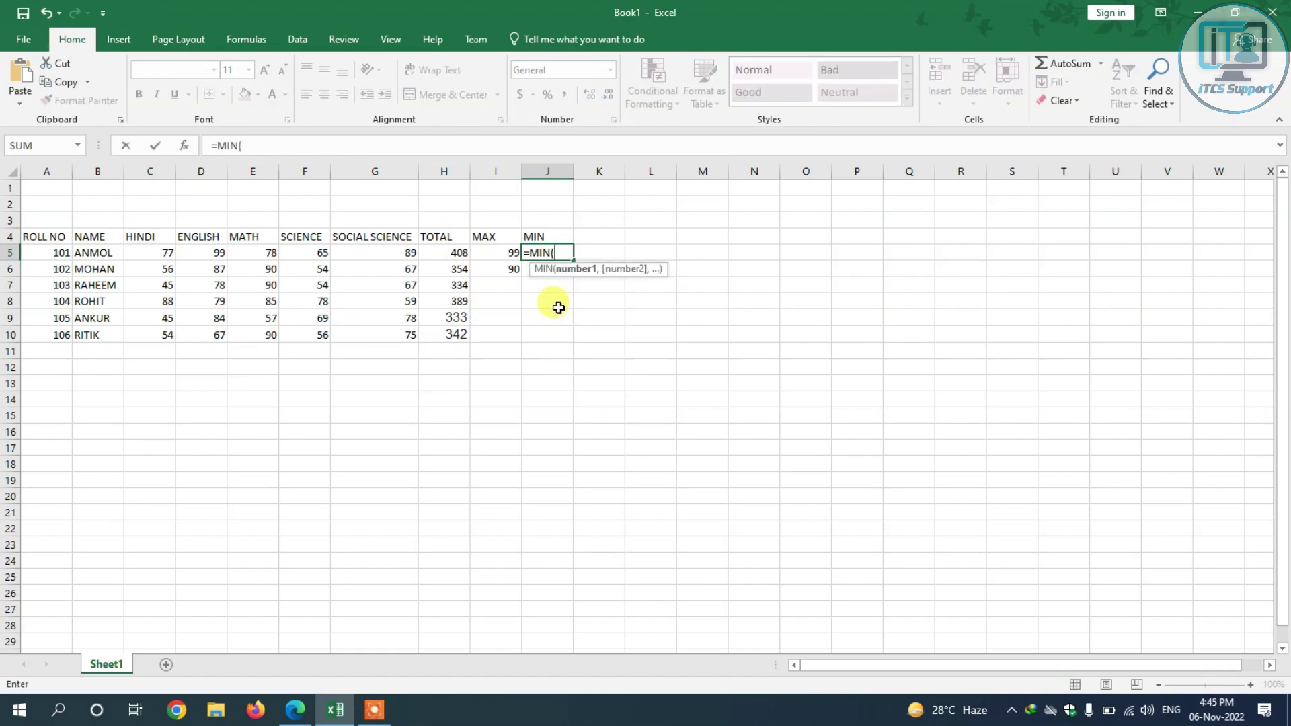
left_click_drag(162, 252, 391, 264)
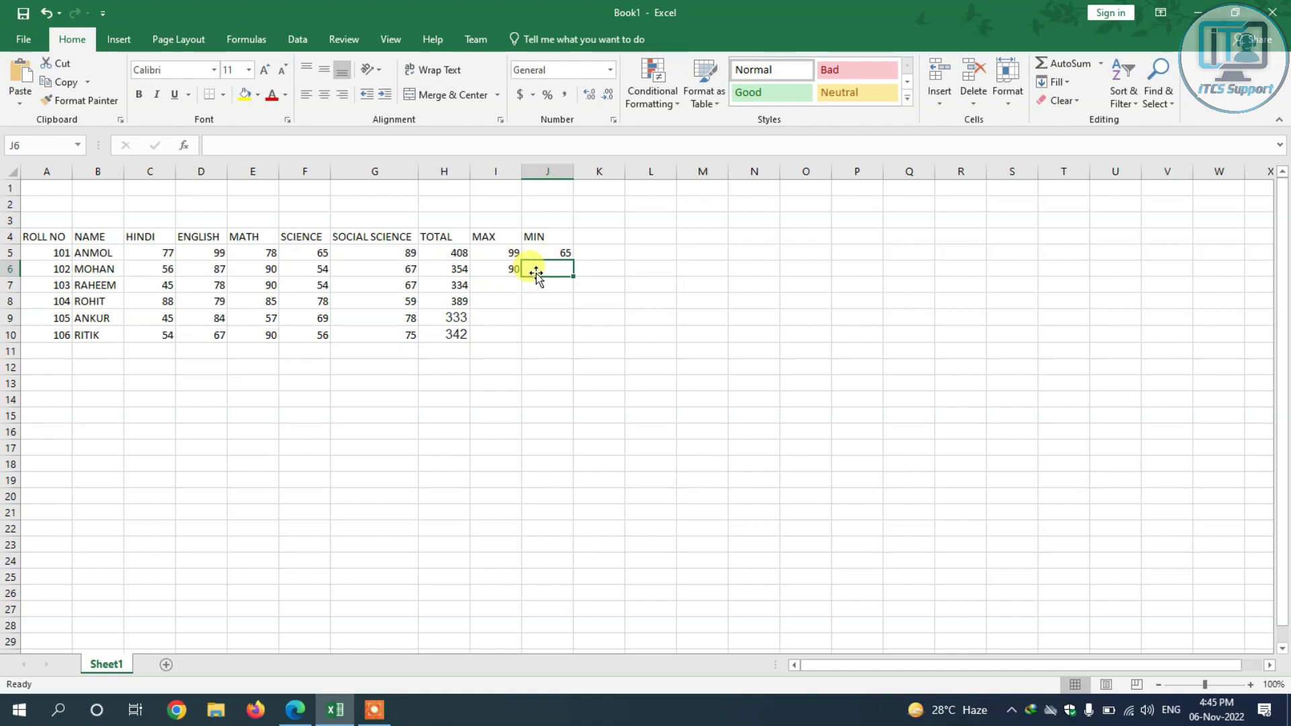
- Find the second student's lowest mark in J6 with a MIN formula over the range C6:G6
type("=MI")
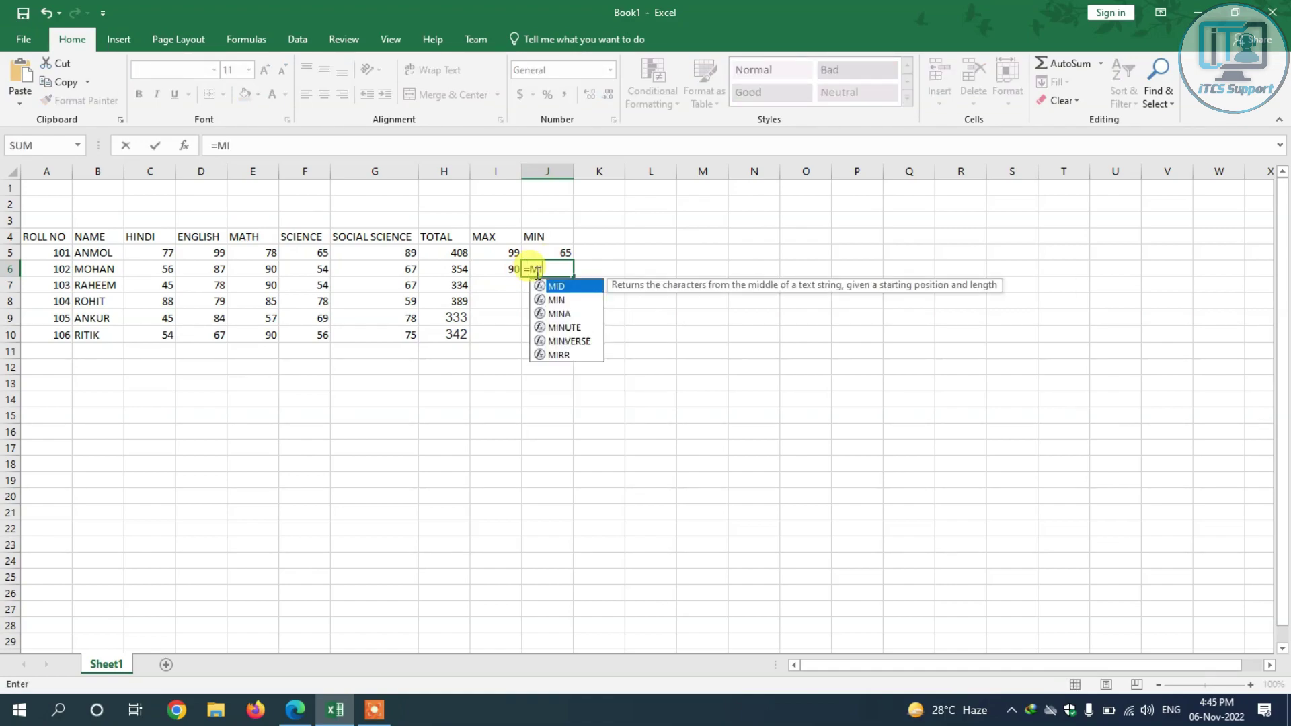
type("N(")
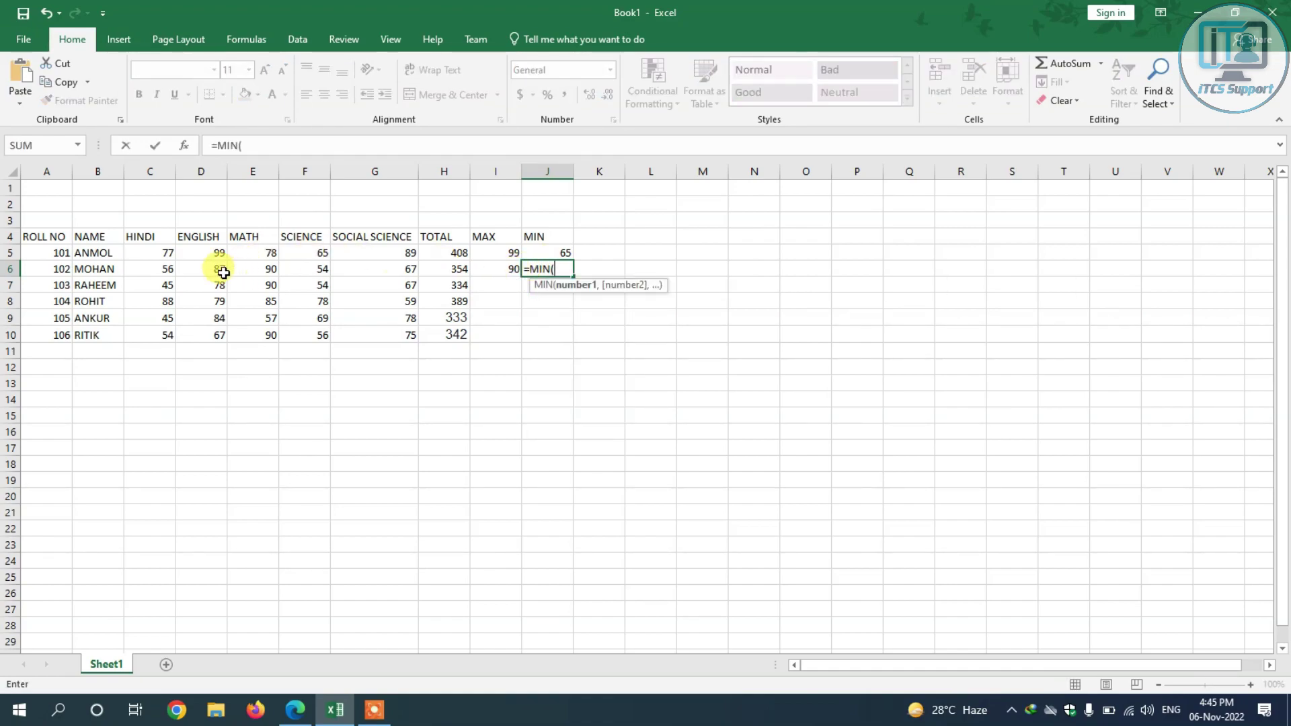
left_click_drag(160, 271, 402, 274)
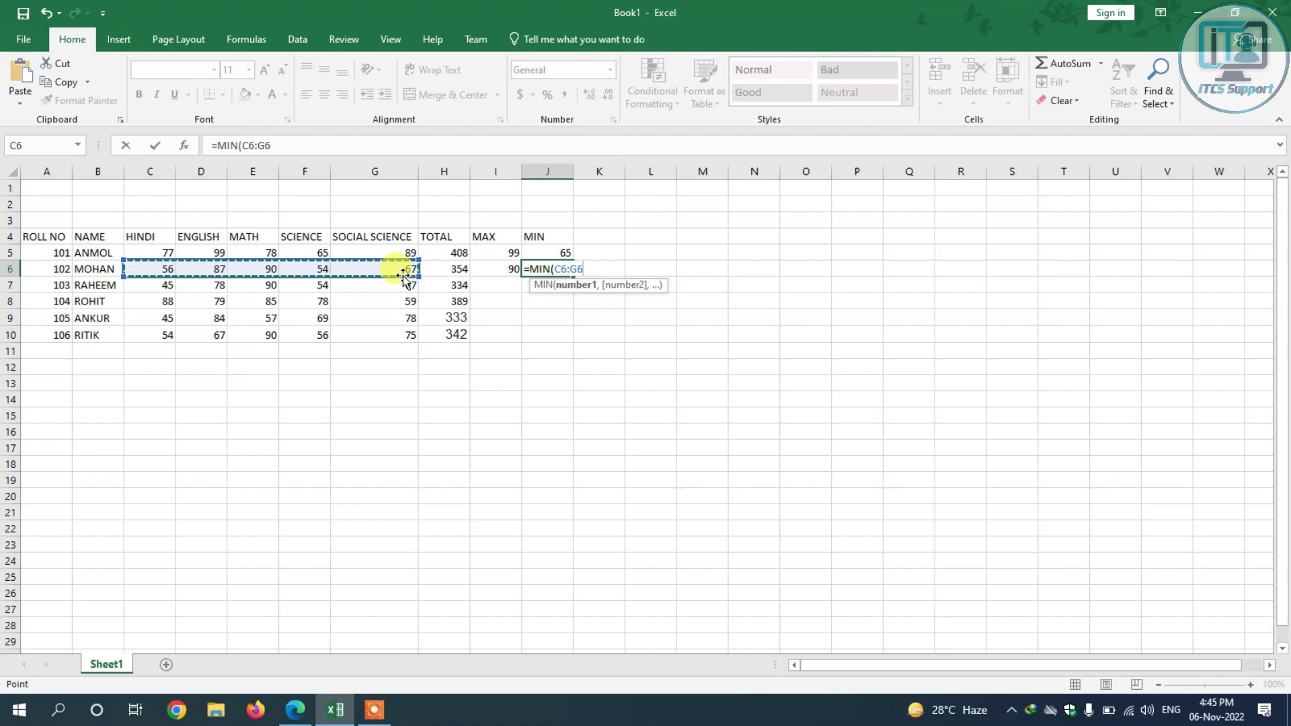
key("Return")
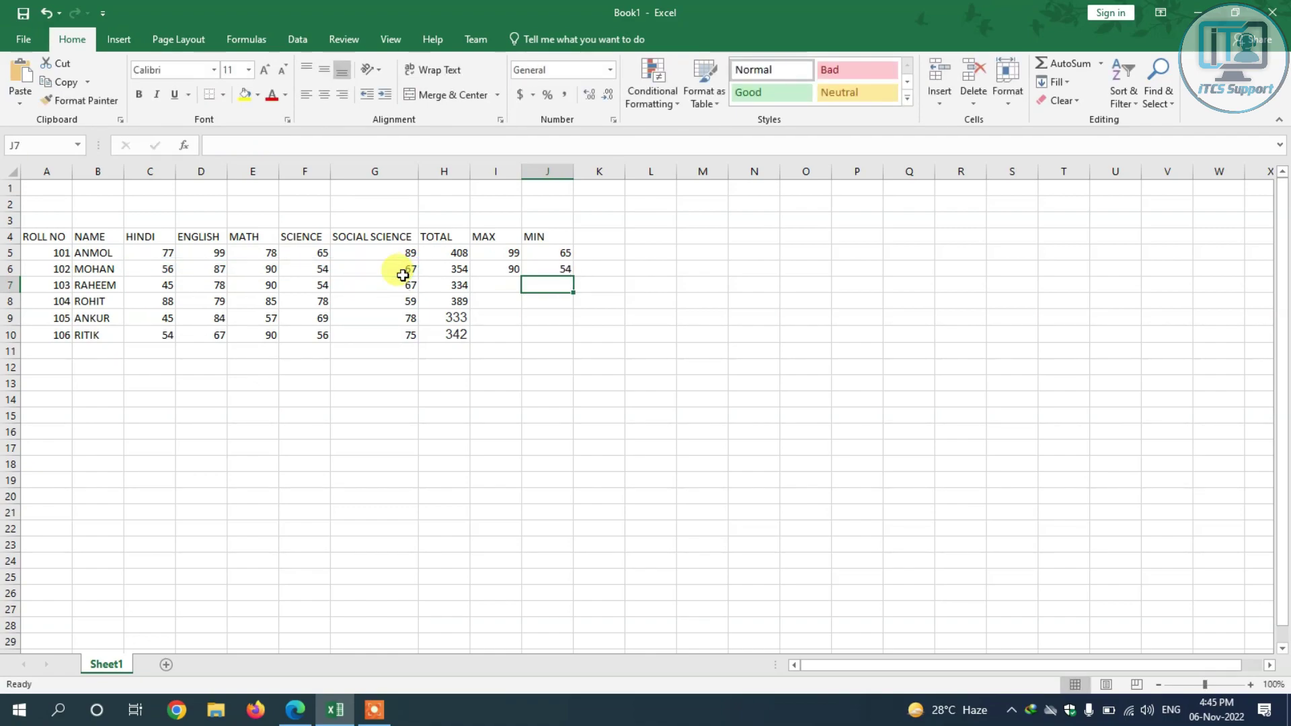